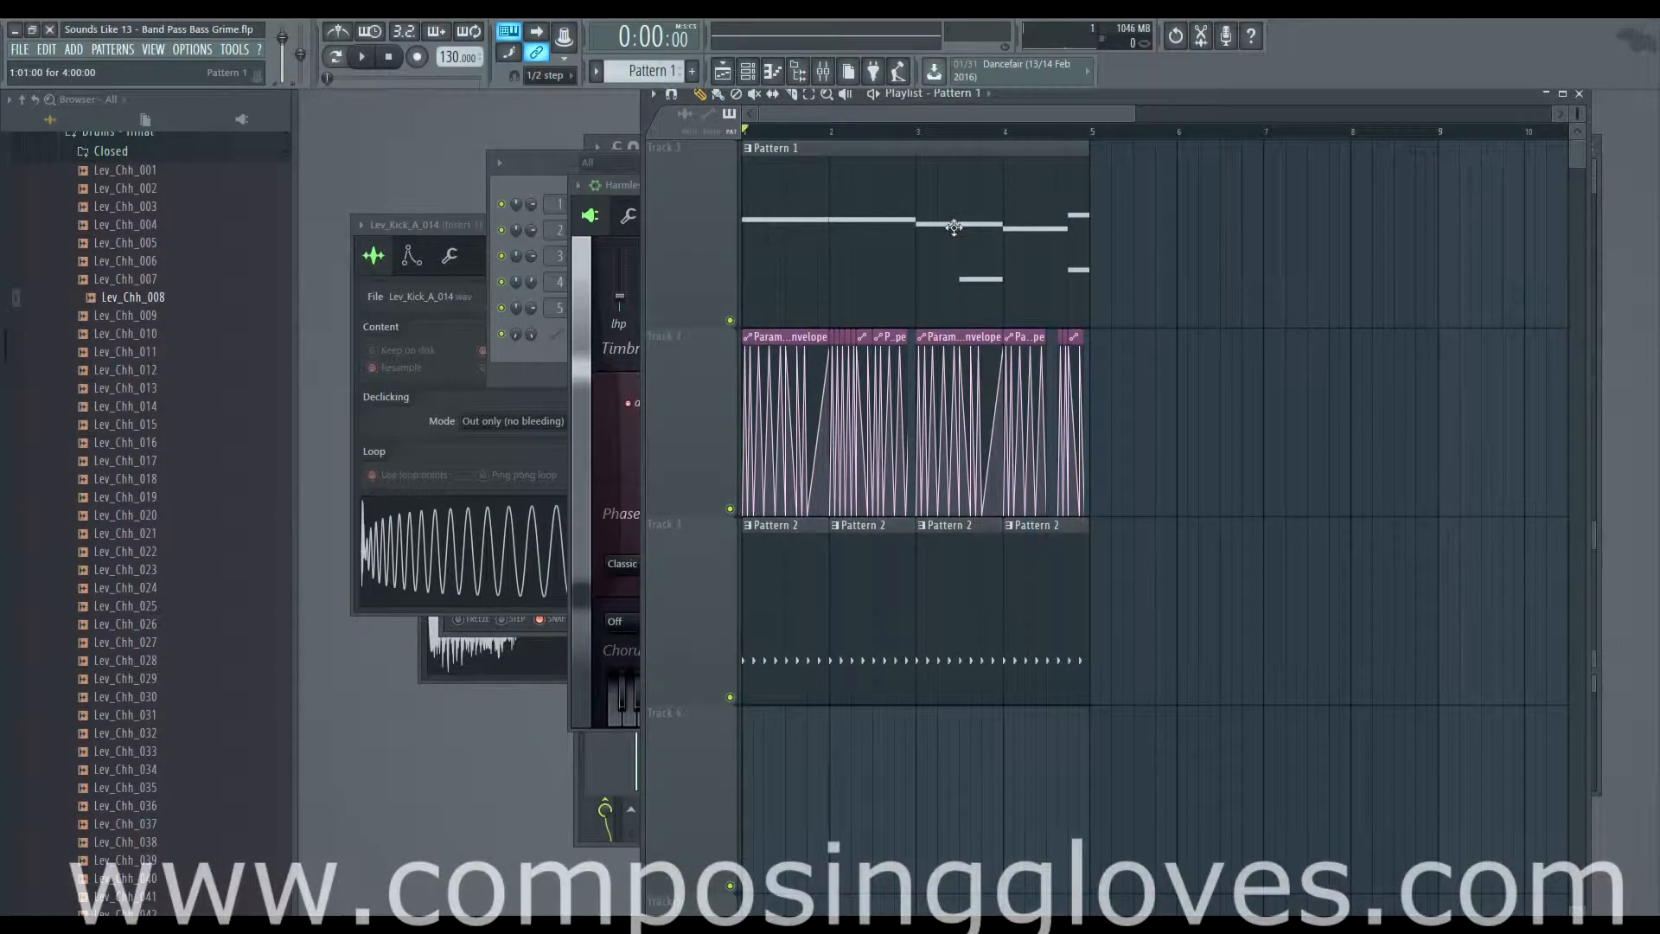
Play the arrangement briefly, then glance at the Harmless synth settings and return to the playlist
key("space")
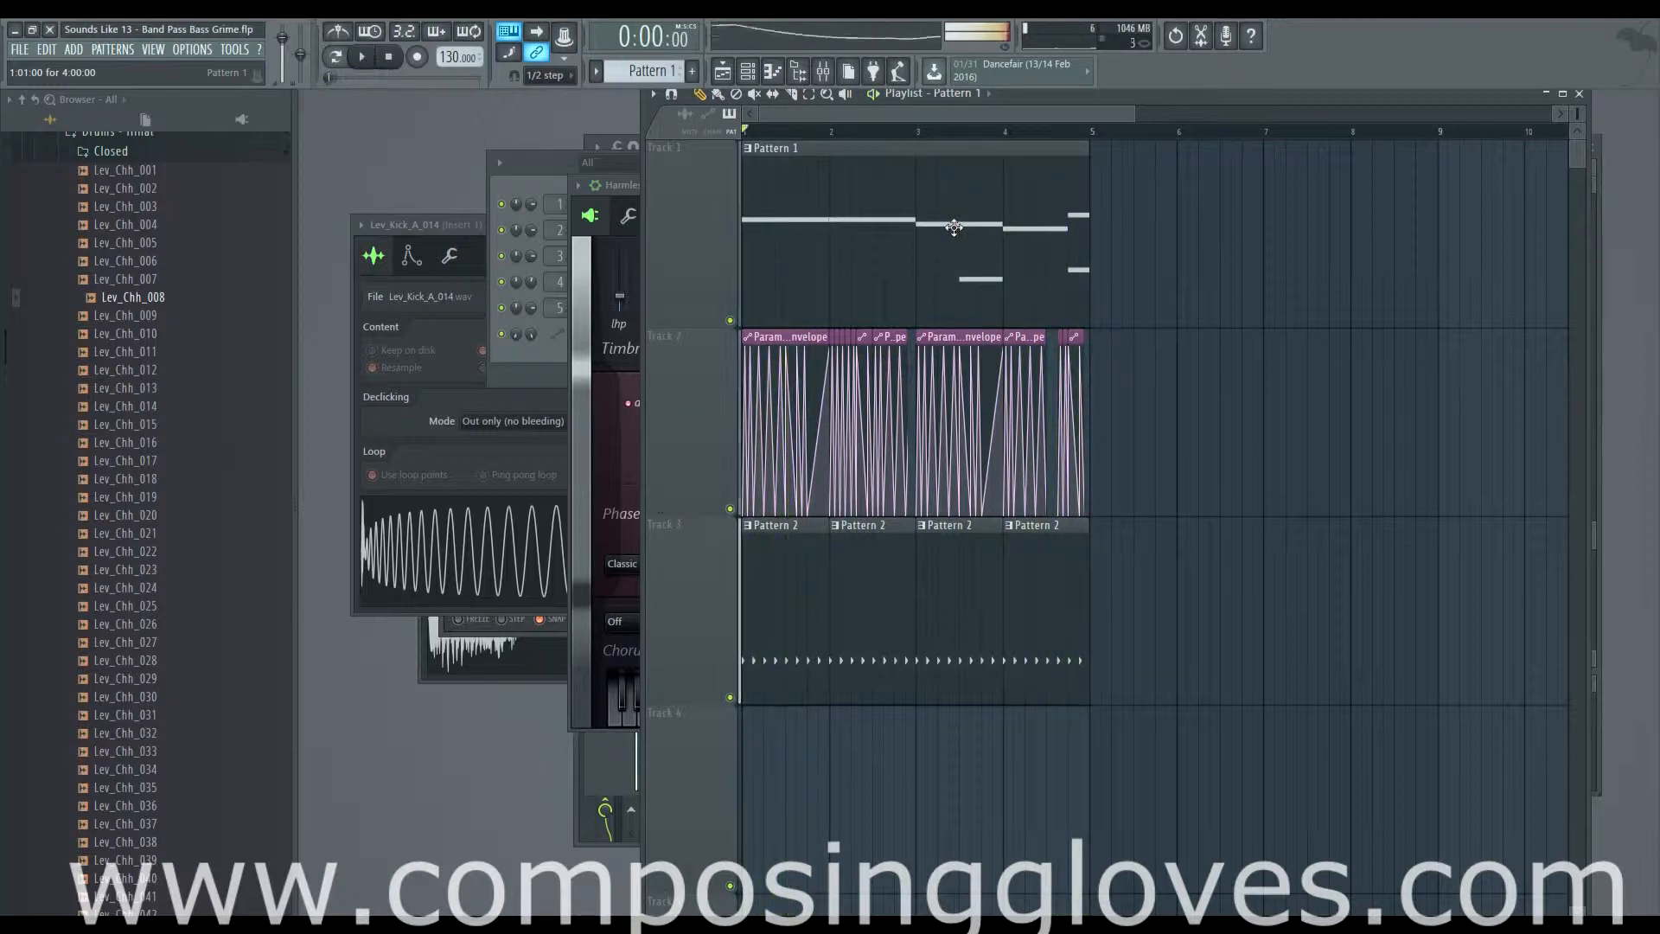
key("space")
scroll(862, 143, "up", 3)
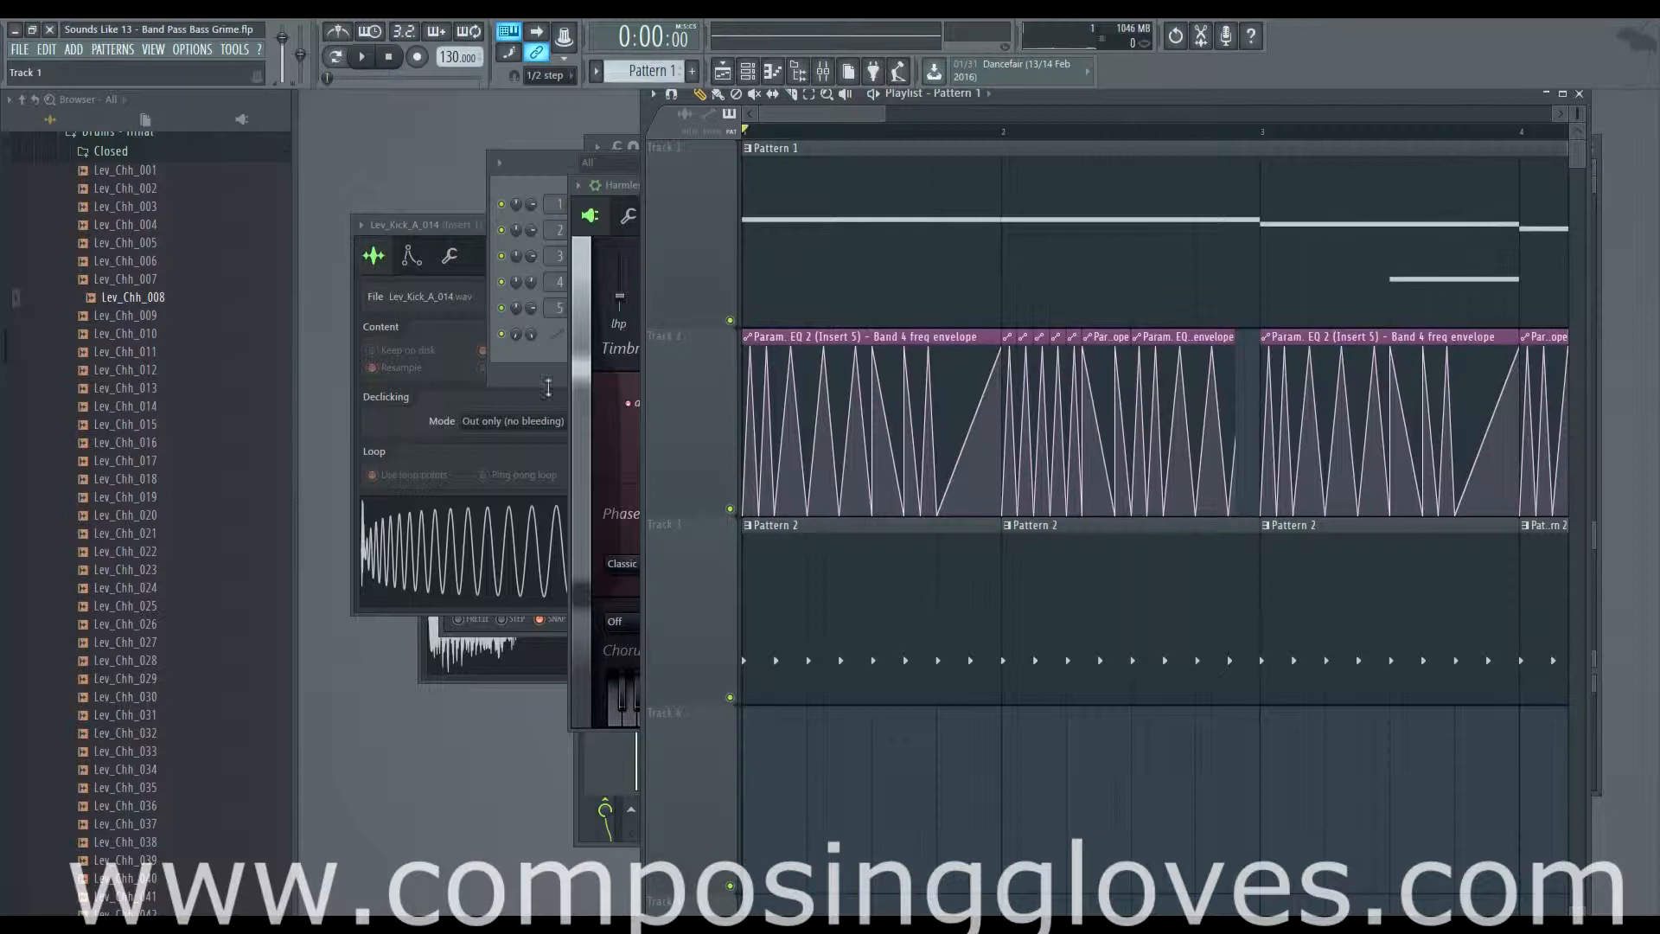
left_click(547, 388)
left_click(628, 316)
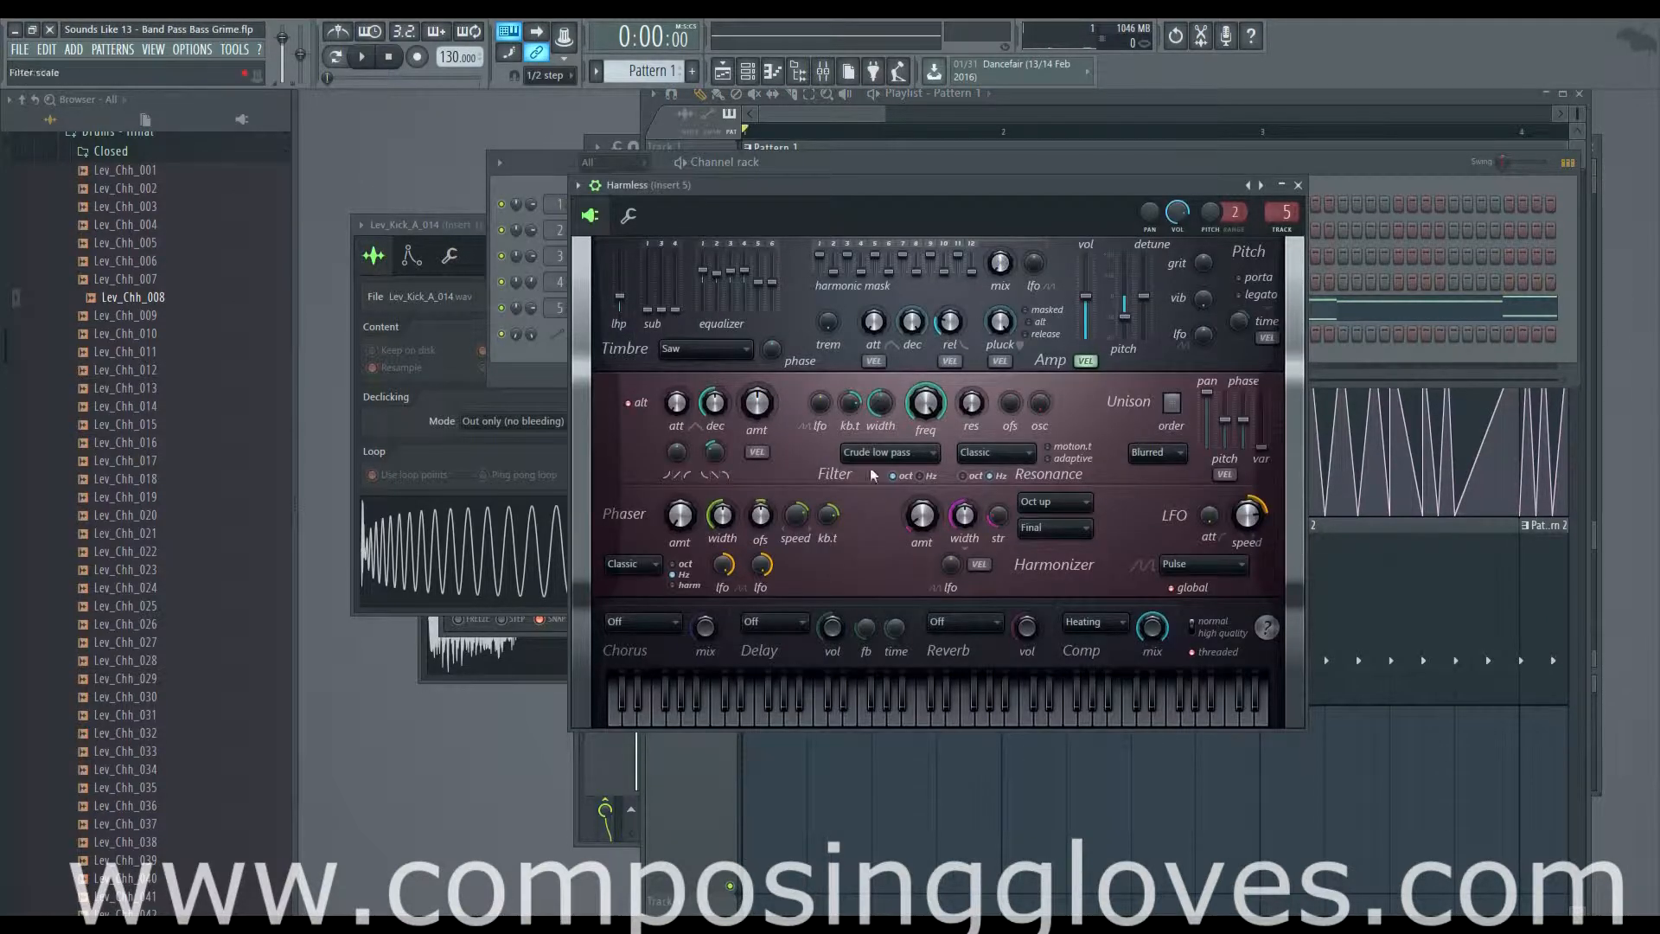
left_click(807, 112)
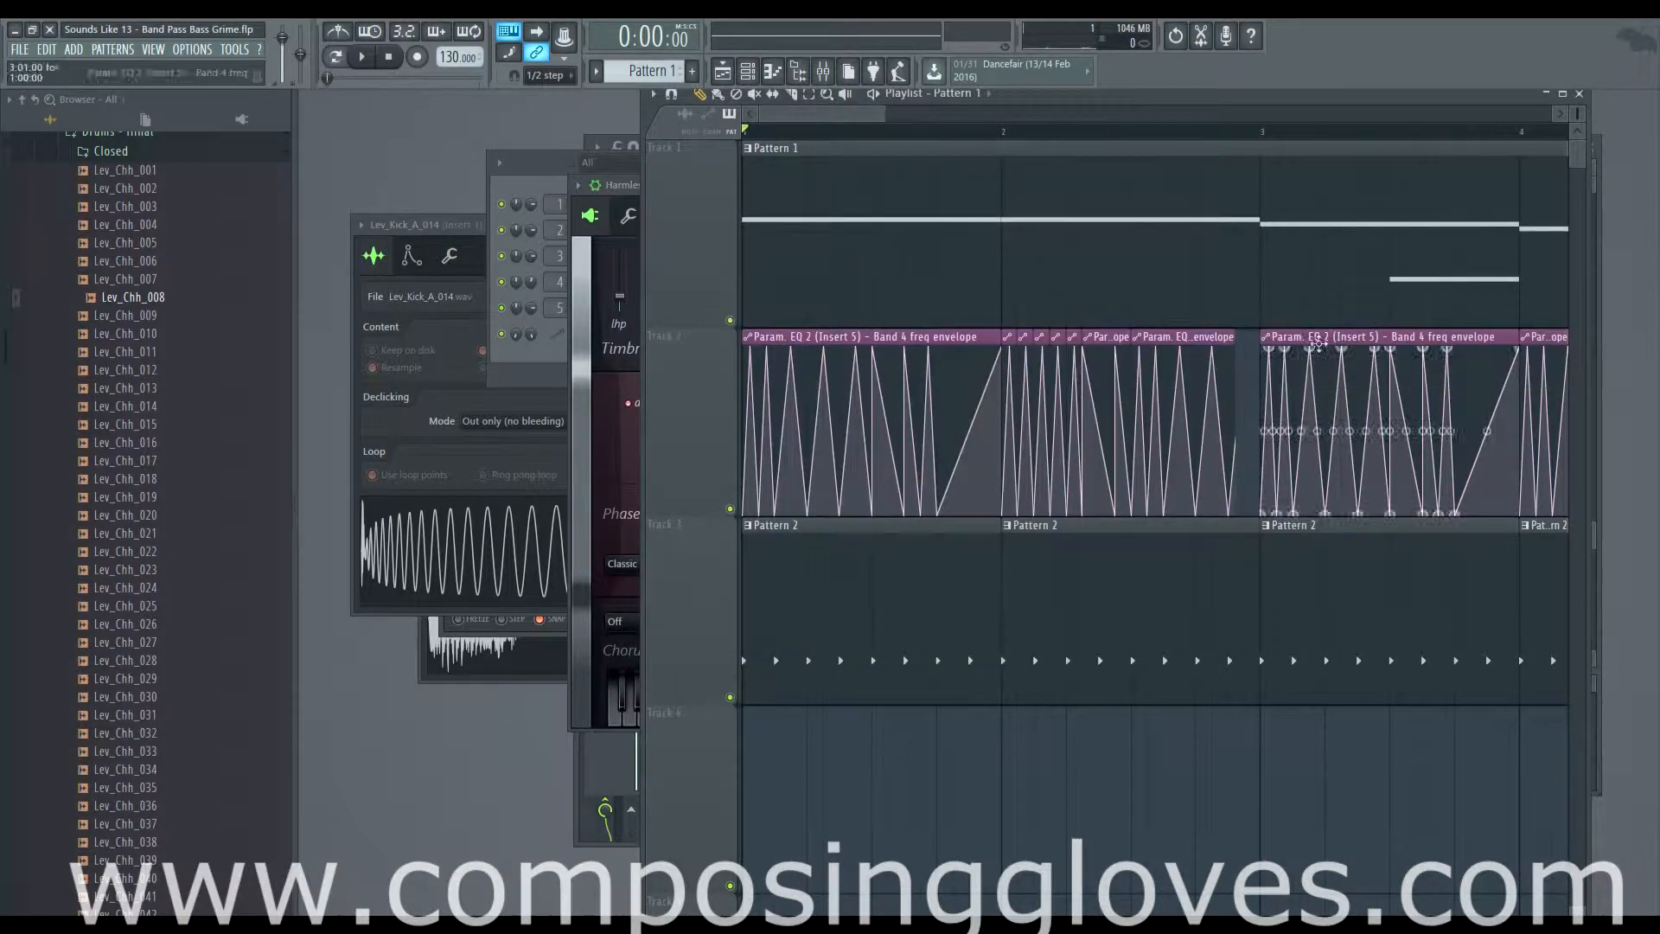
Examine the Band 4 frequency automation clips across the whole arrangement in the playlist
scroll(1167, 363, "down", 4)
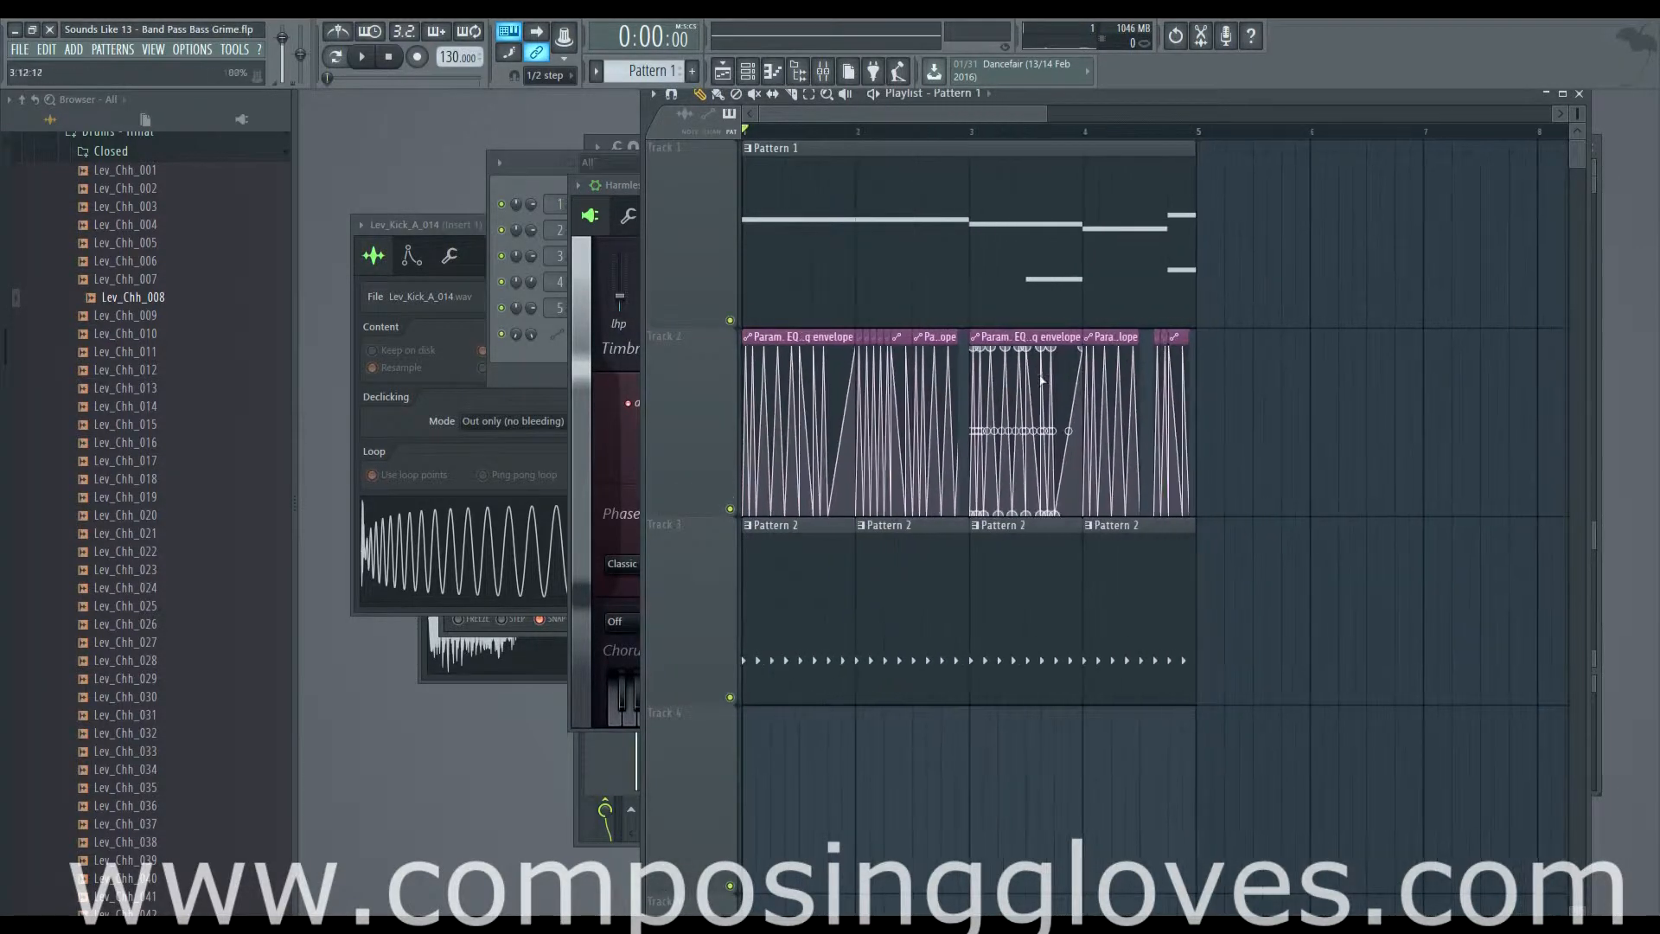
scroll(845, 297, "up", 4)
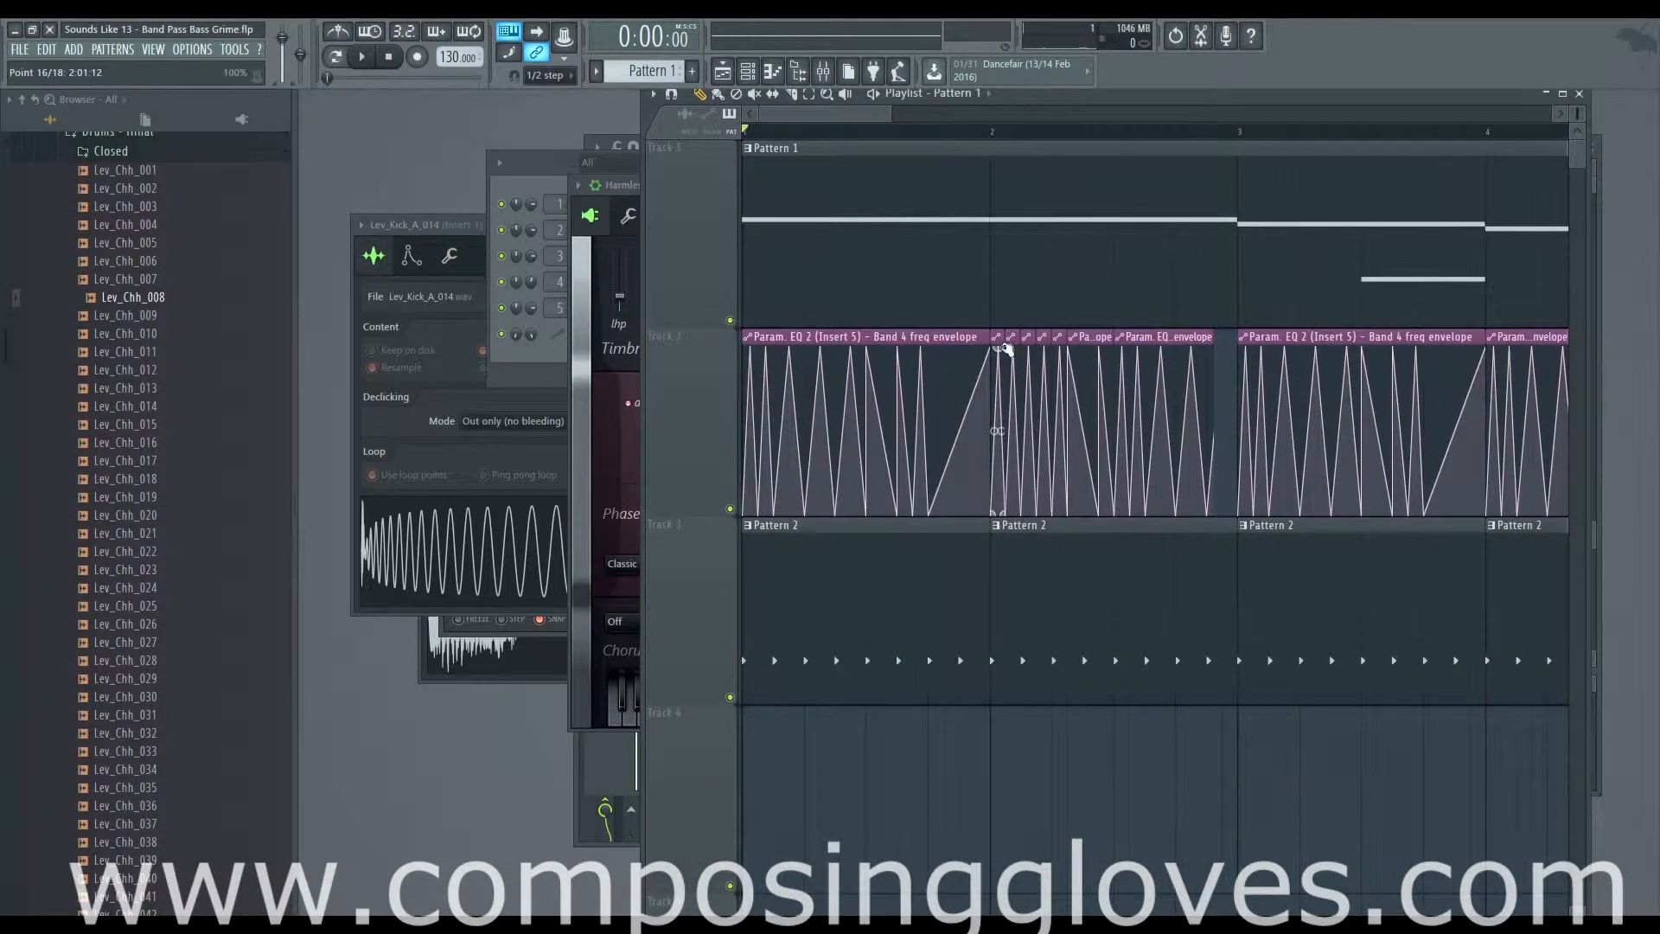
left_click_drag(1286, 600, 1082, 556)
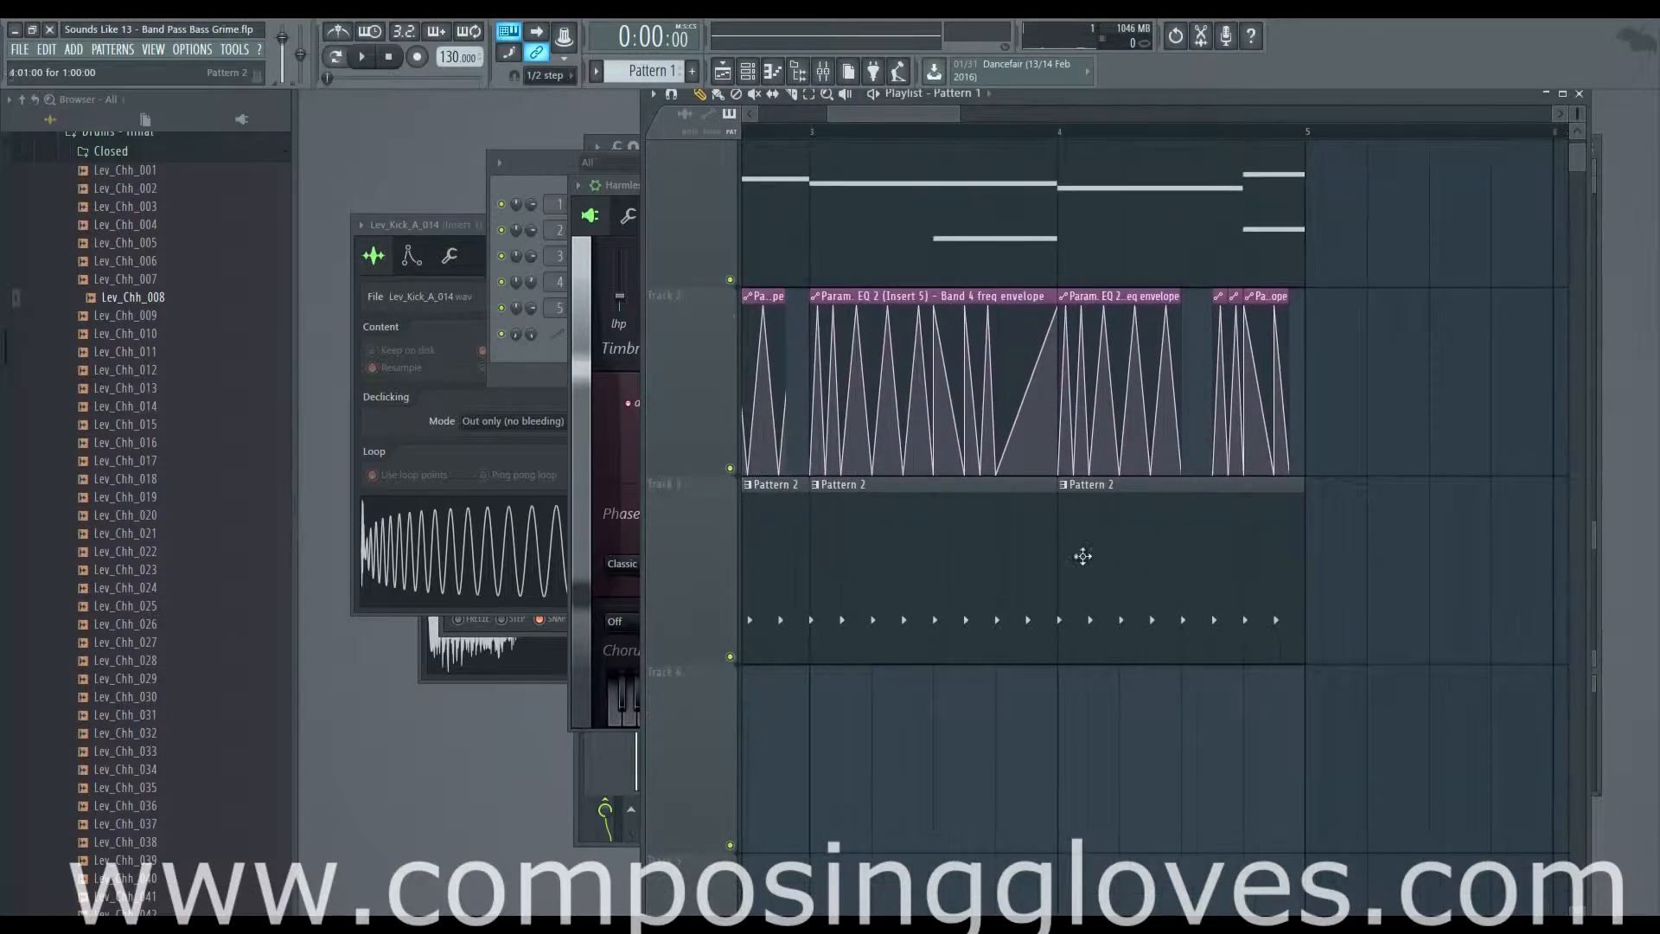
left_click_drag(965, 559, 1605, 589)
left_click_drag(1034, 572, 1077, 592)
left_click_drag(1104, 492, 1183, 662)
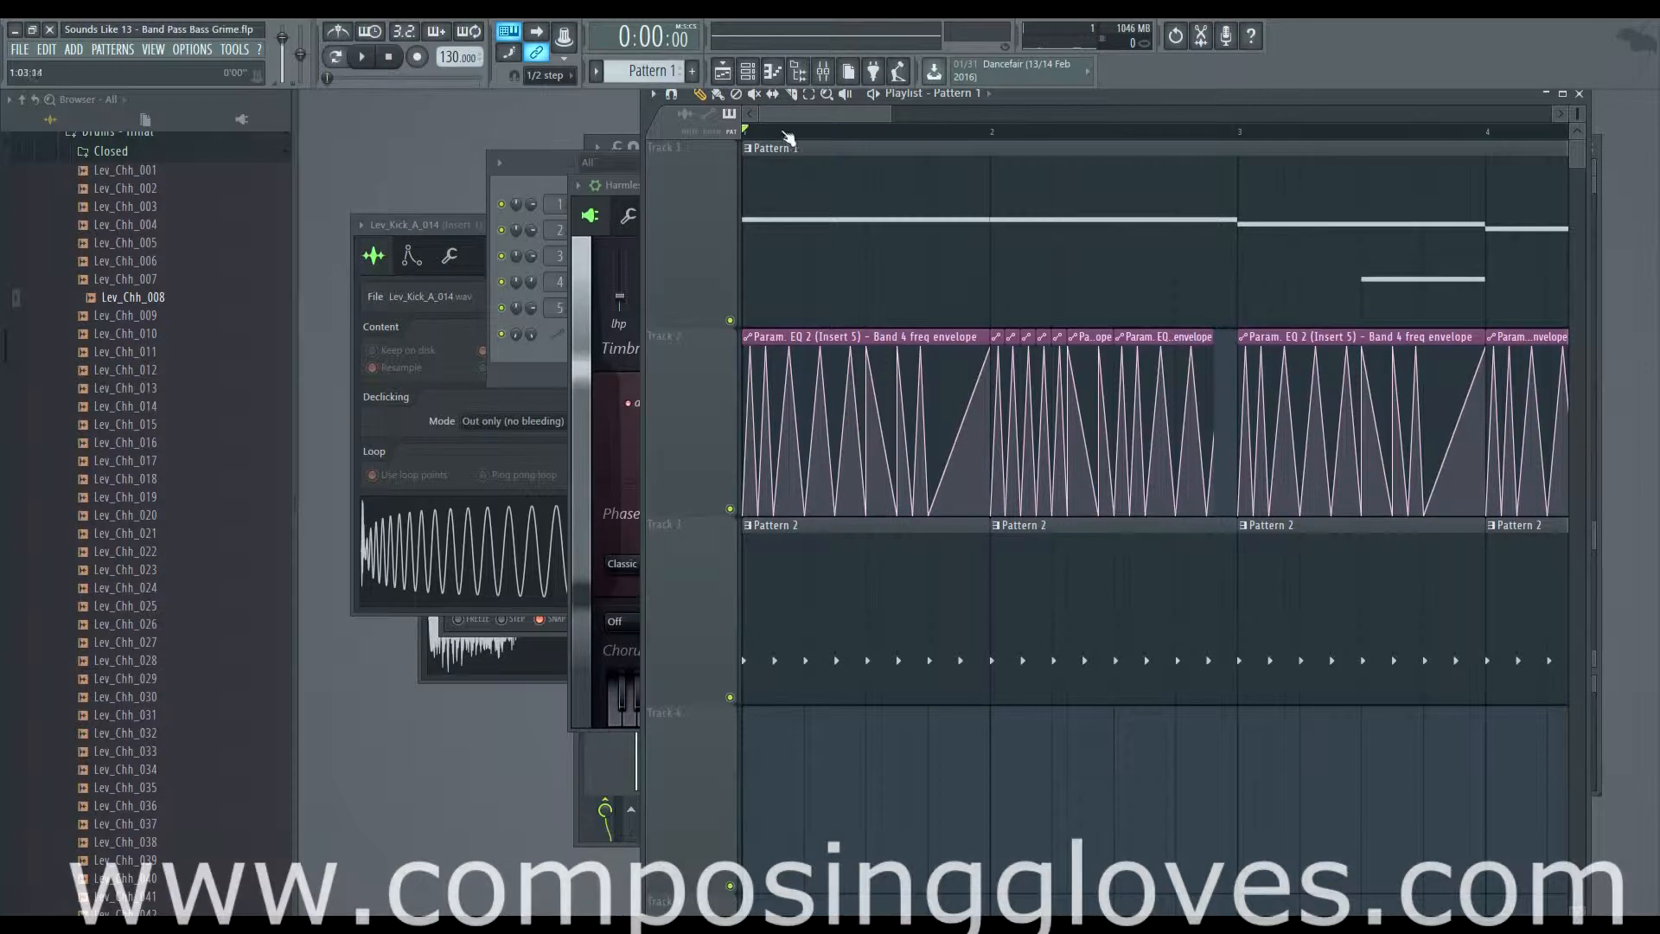
Select the first bar of the playlist as the playback range and play it
left_click_drag(986, 140, 713, 137)
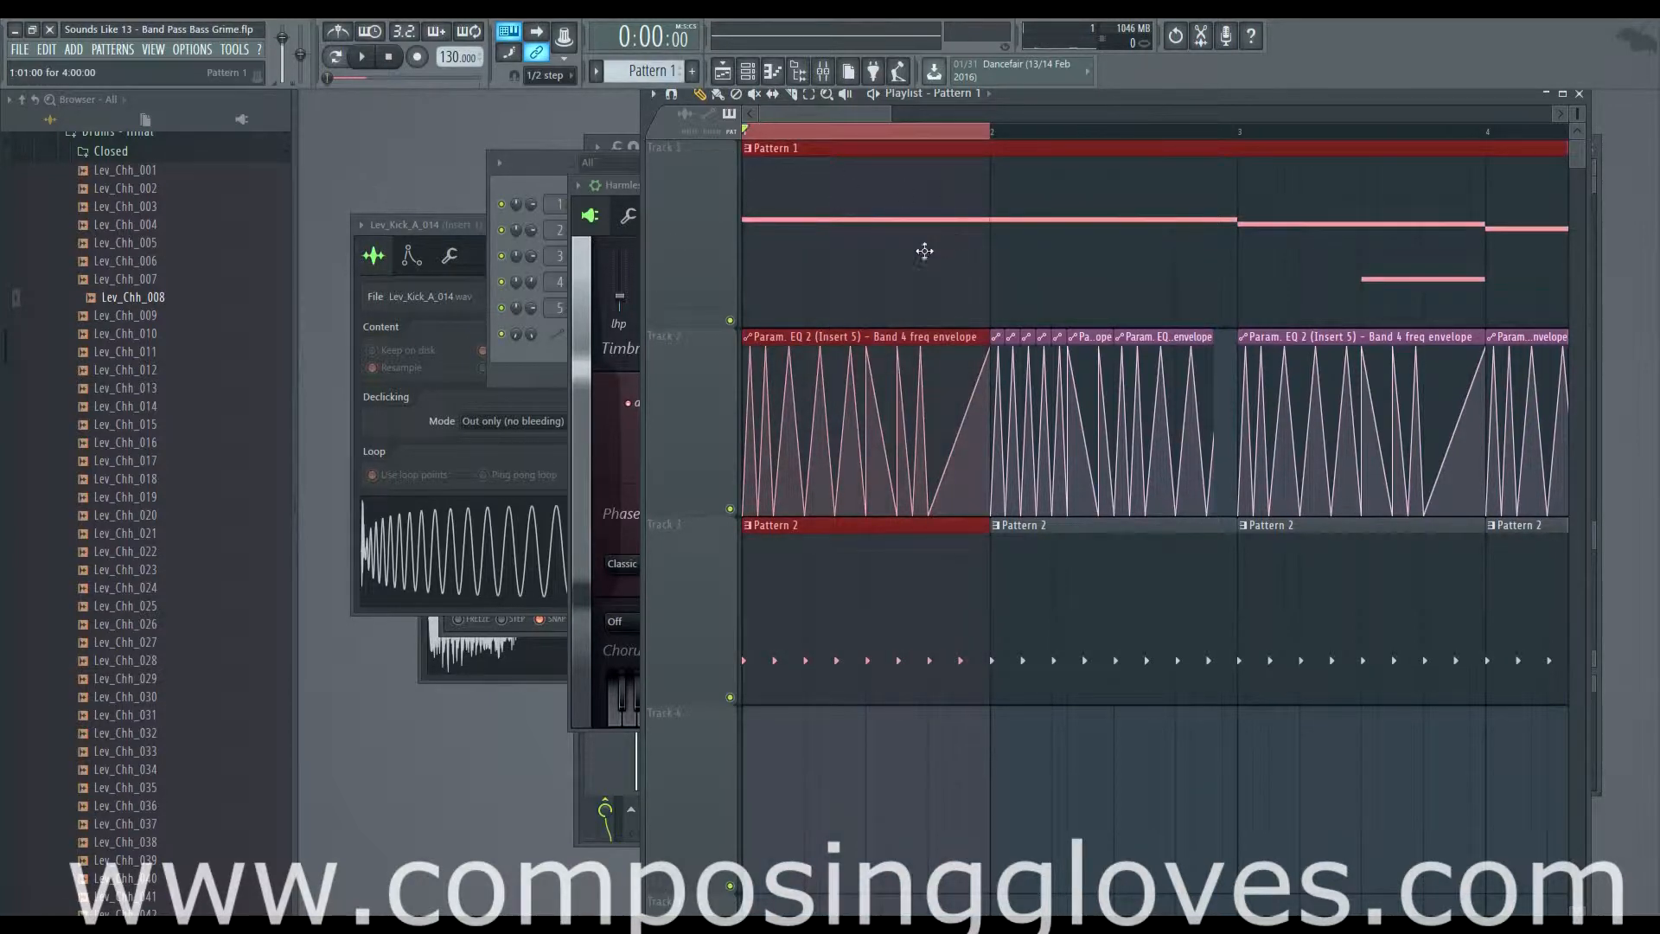
key("space")
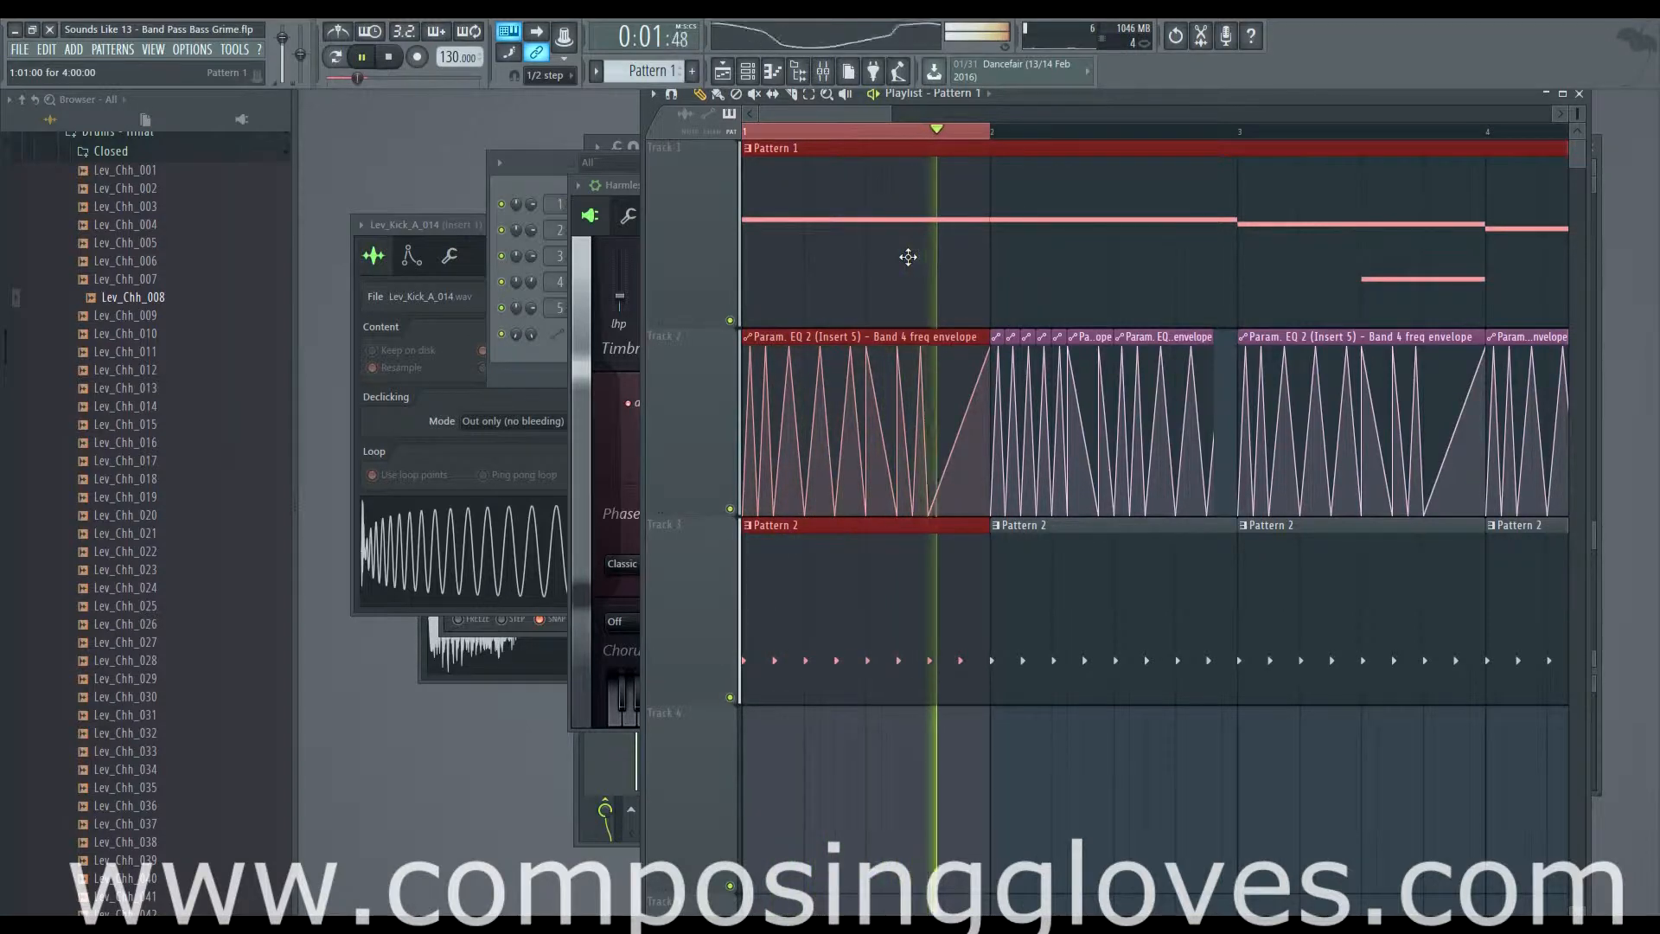
key("space")
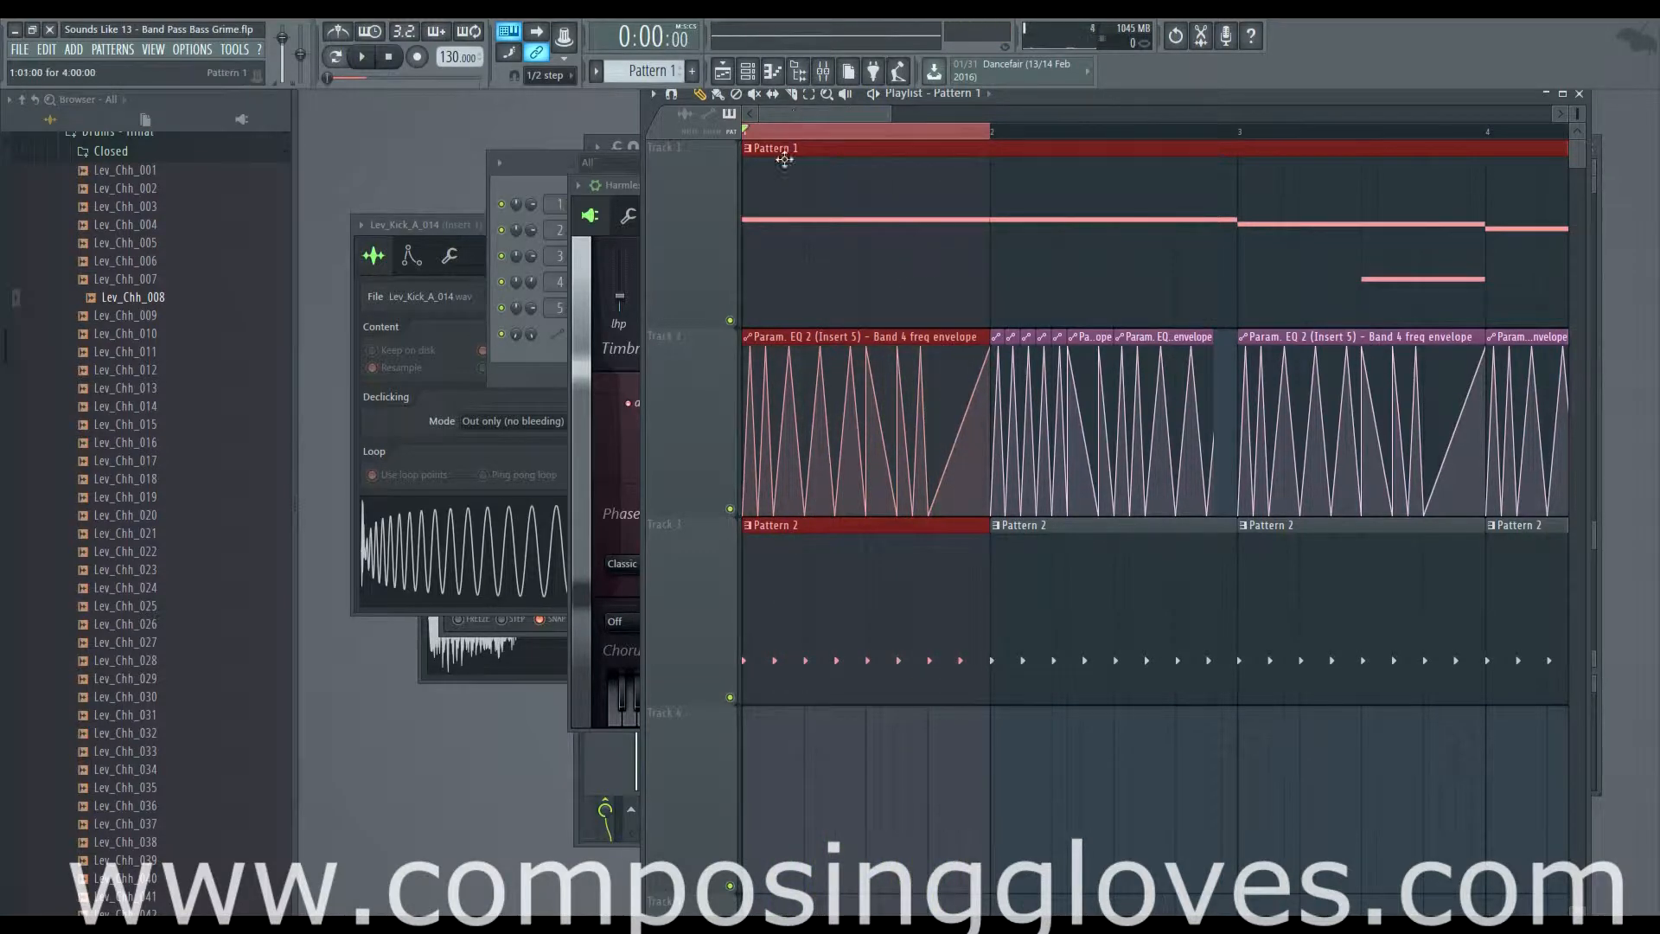
Examine the Harmless synth's volume and detune settings and play a test note
left_click(586, 302)
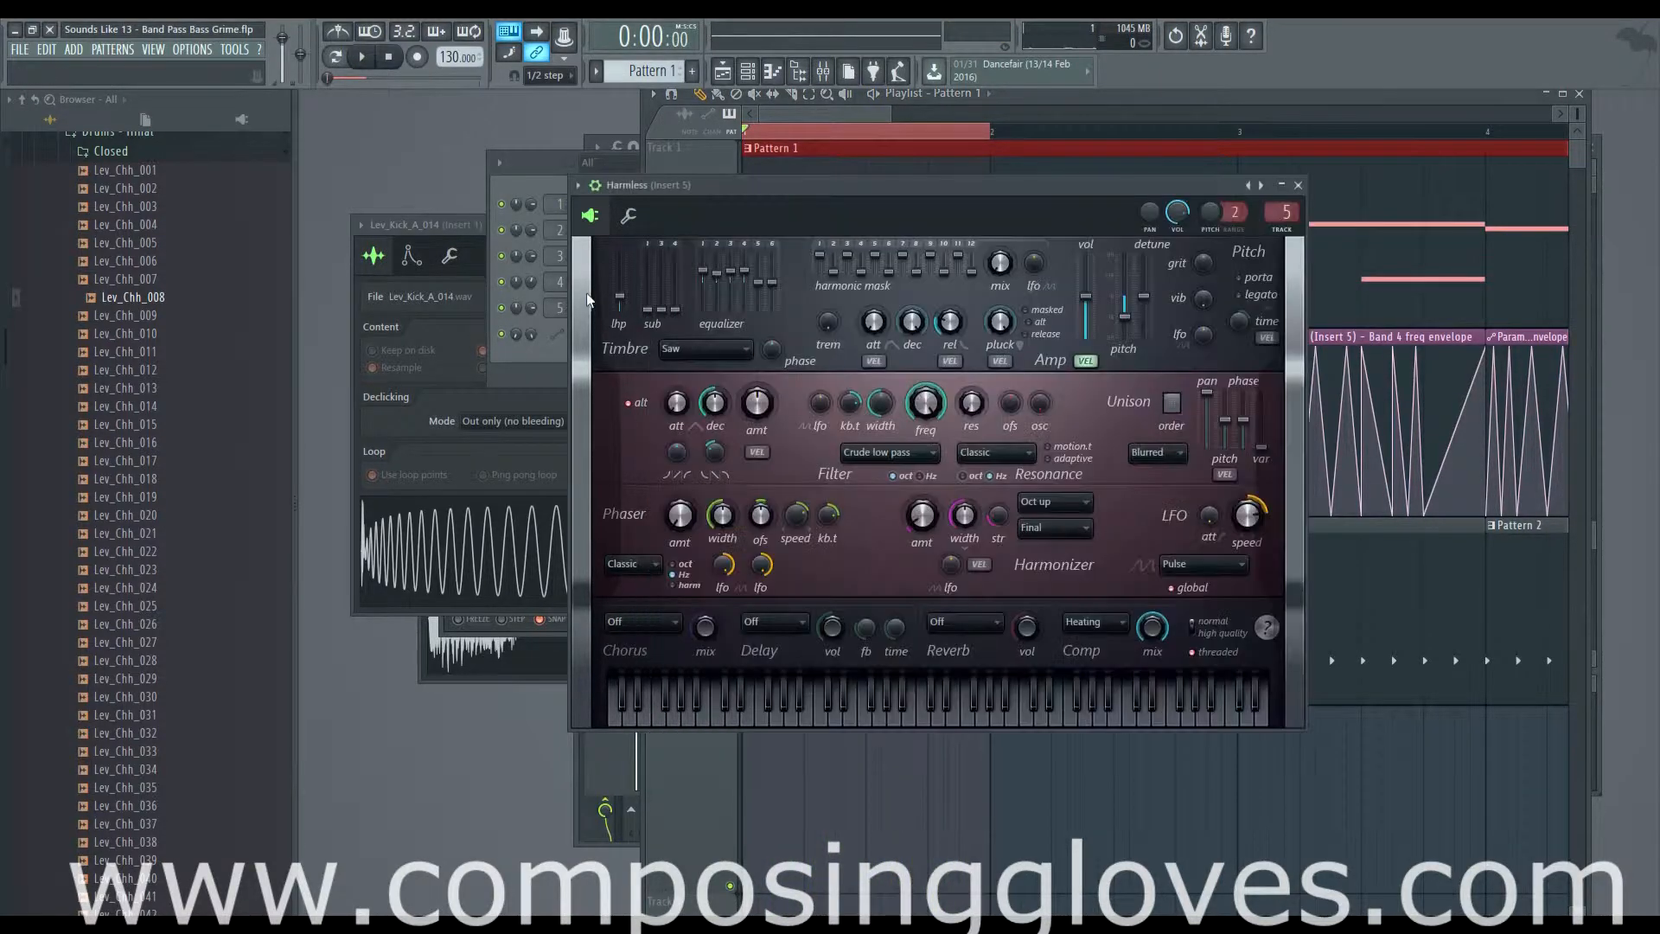
left_click_drag(918, 200, 897, 171)
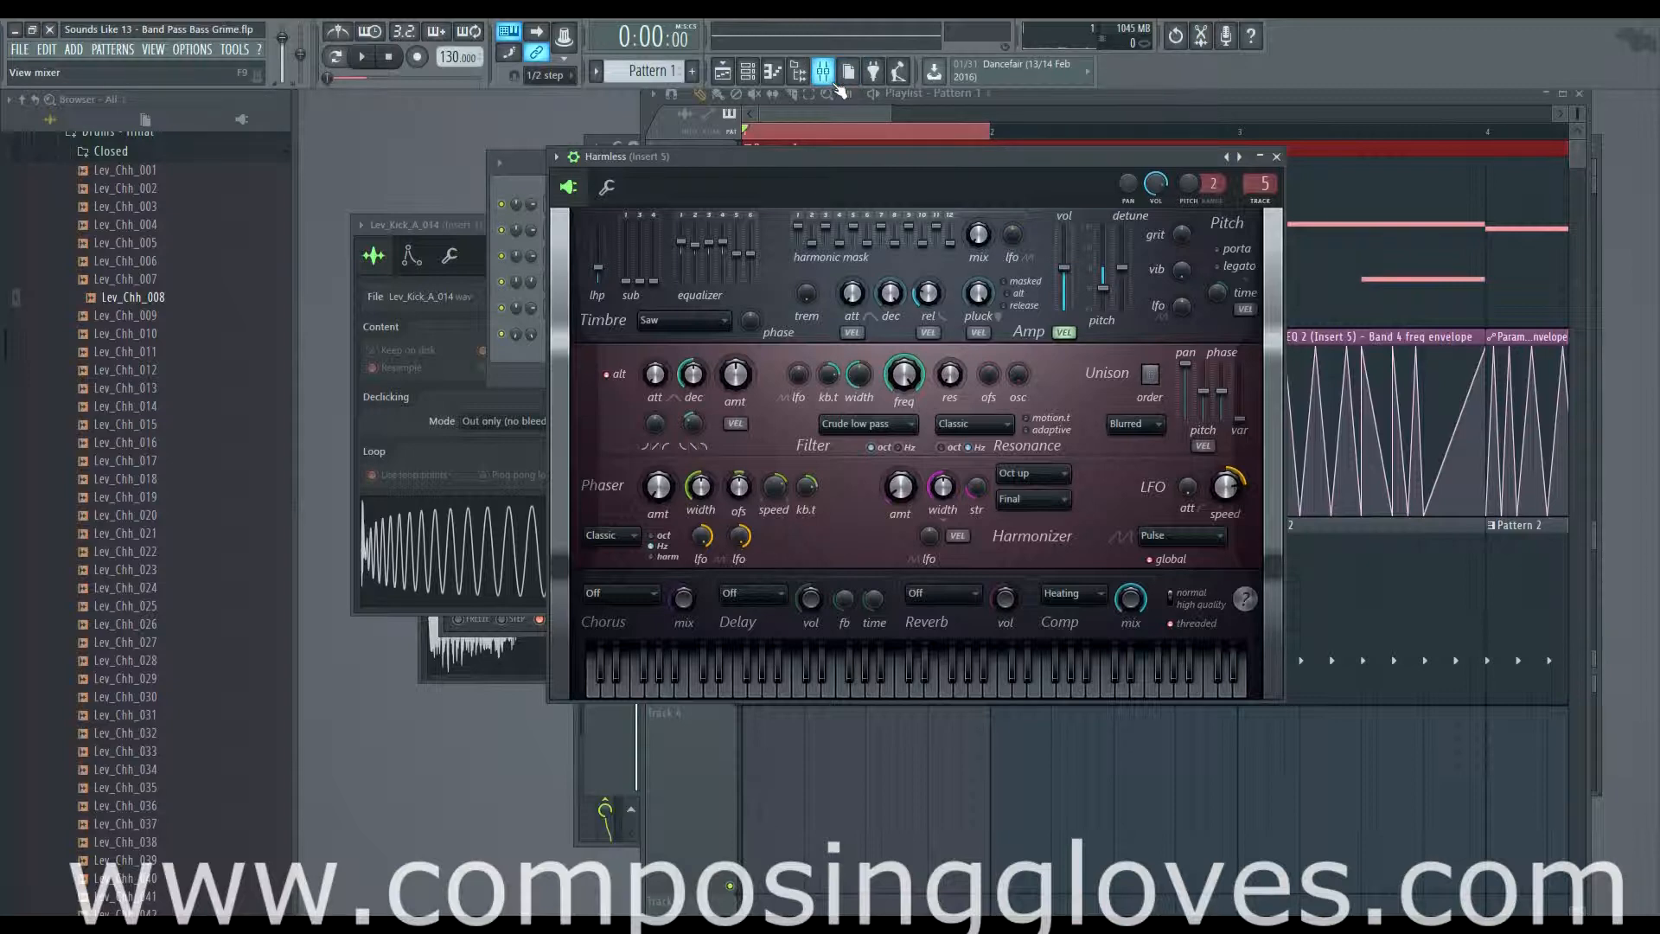
left_click(849, 111)
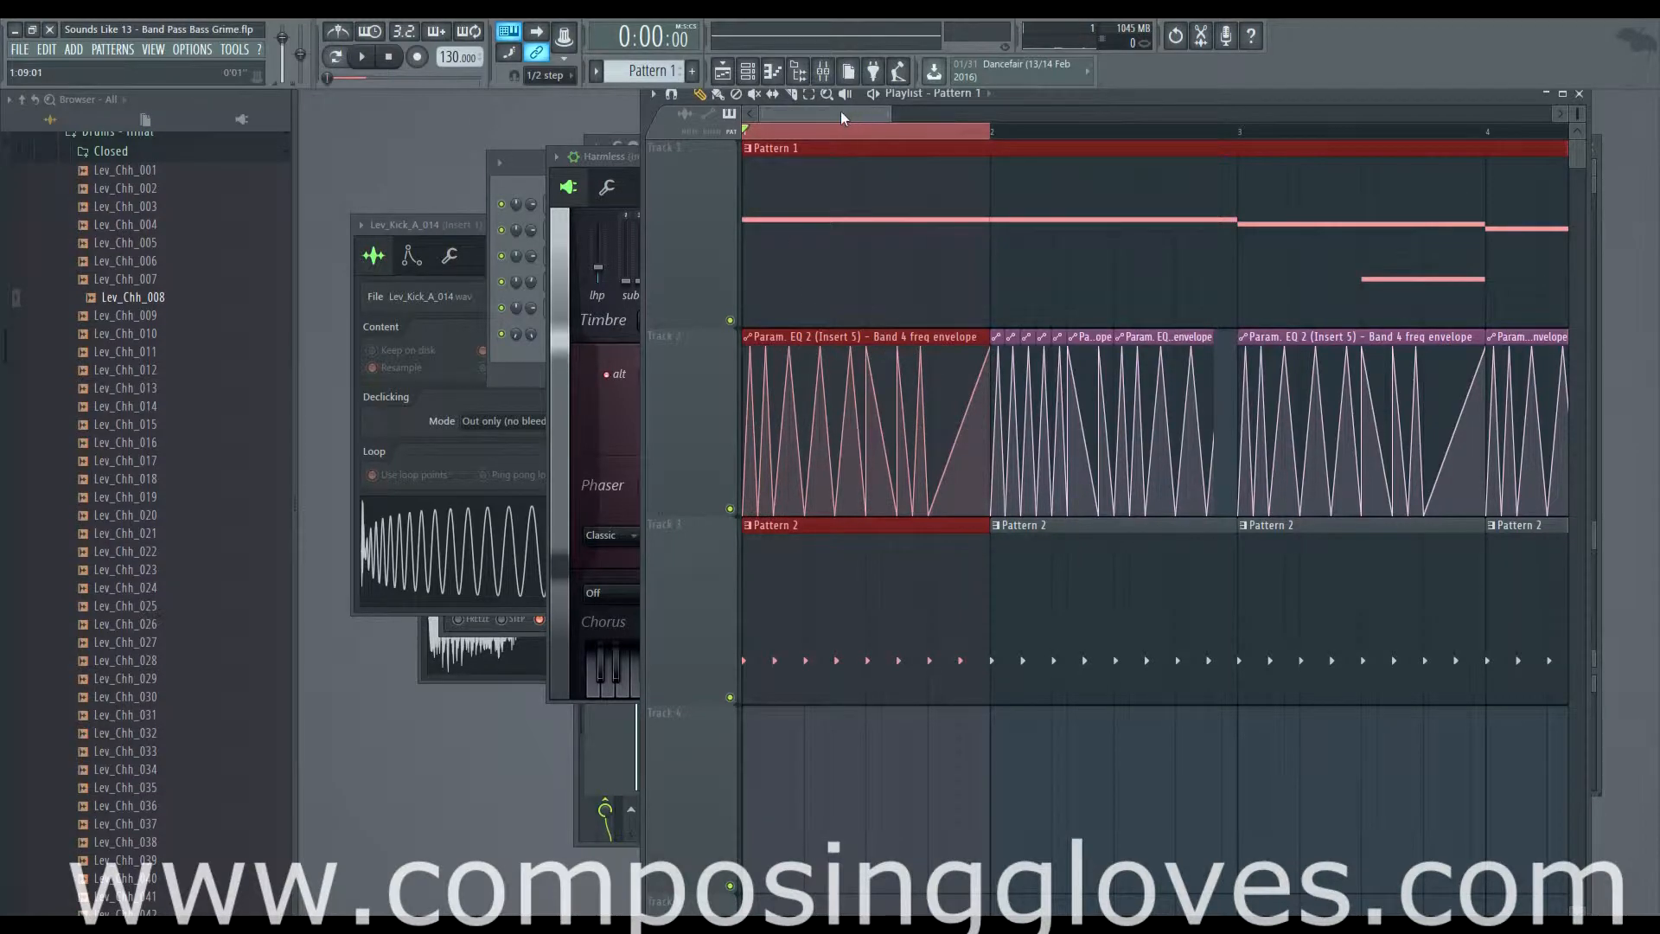
left_click(633, 175)
left_click_drag(774, 178, 764, 147)
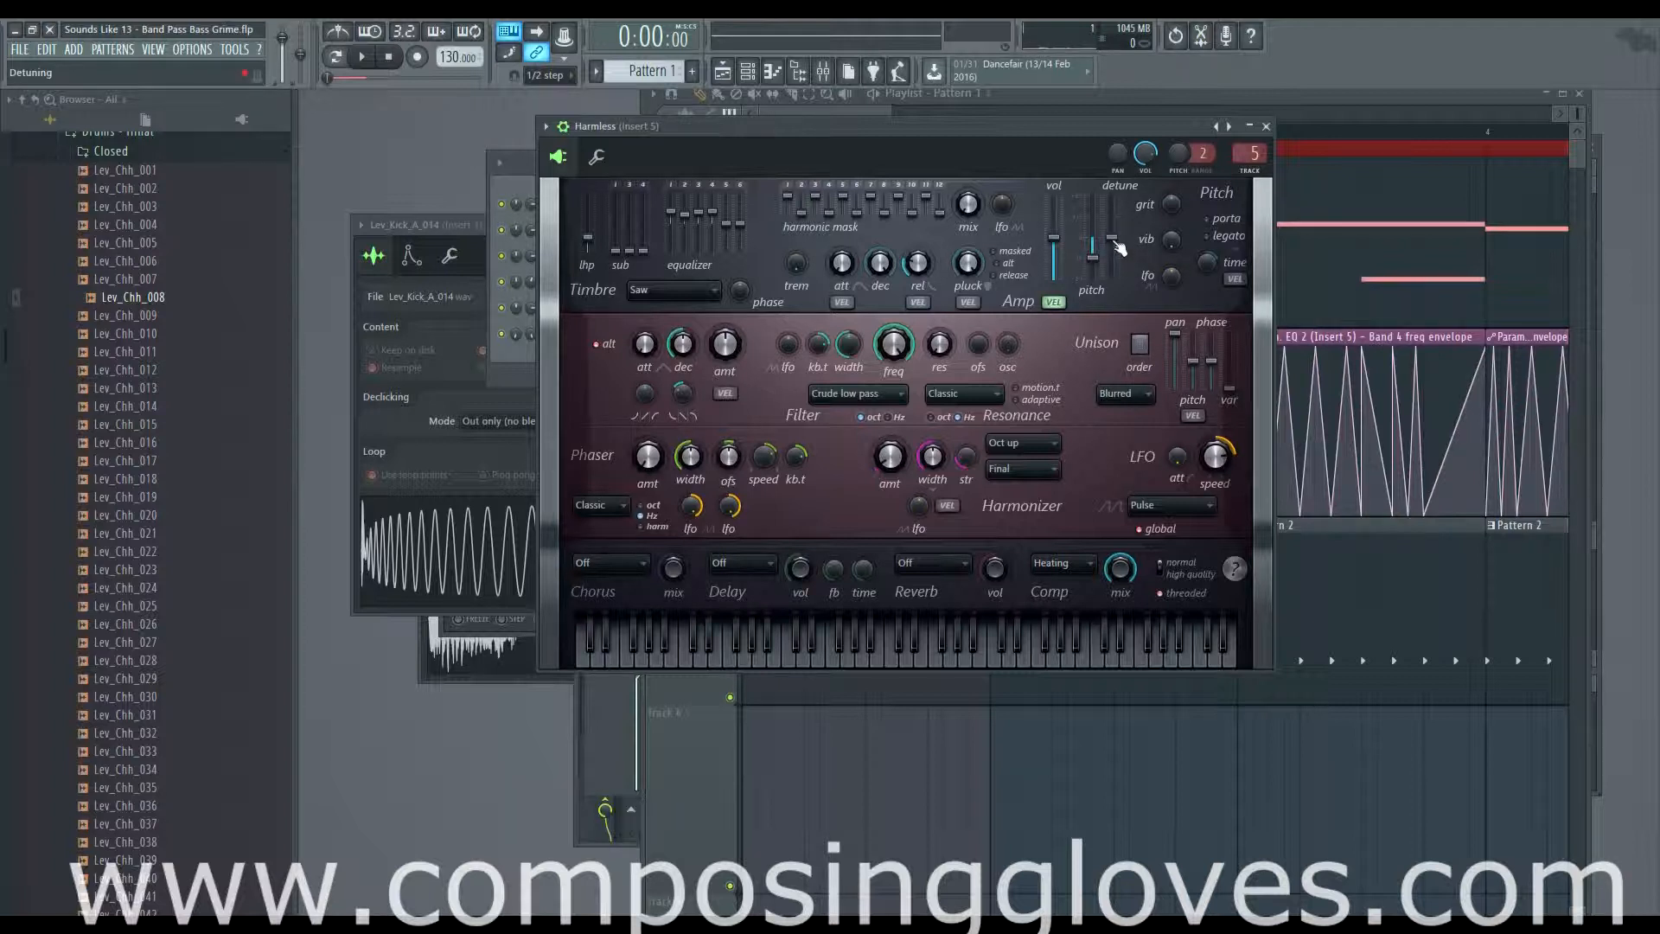
left_click(860, 113)
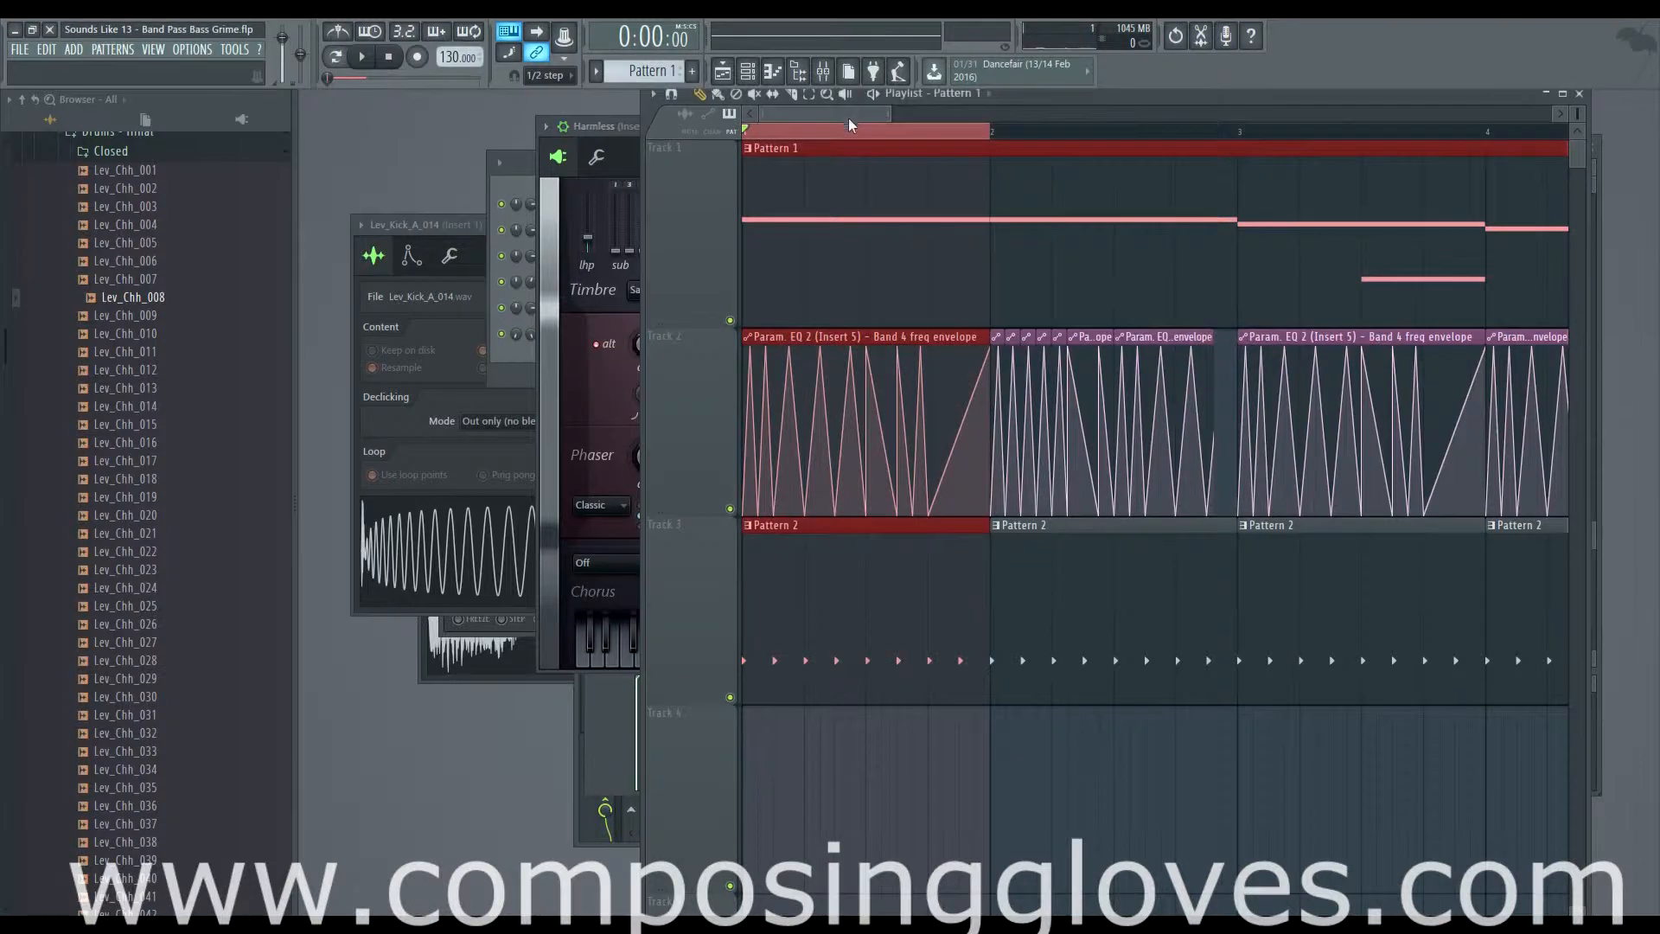
left_click(629, 151)
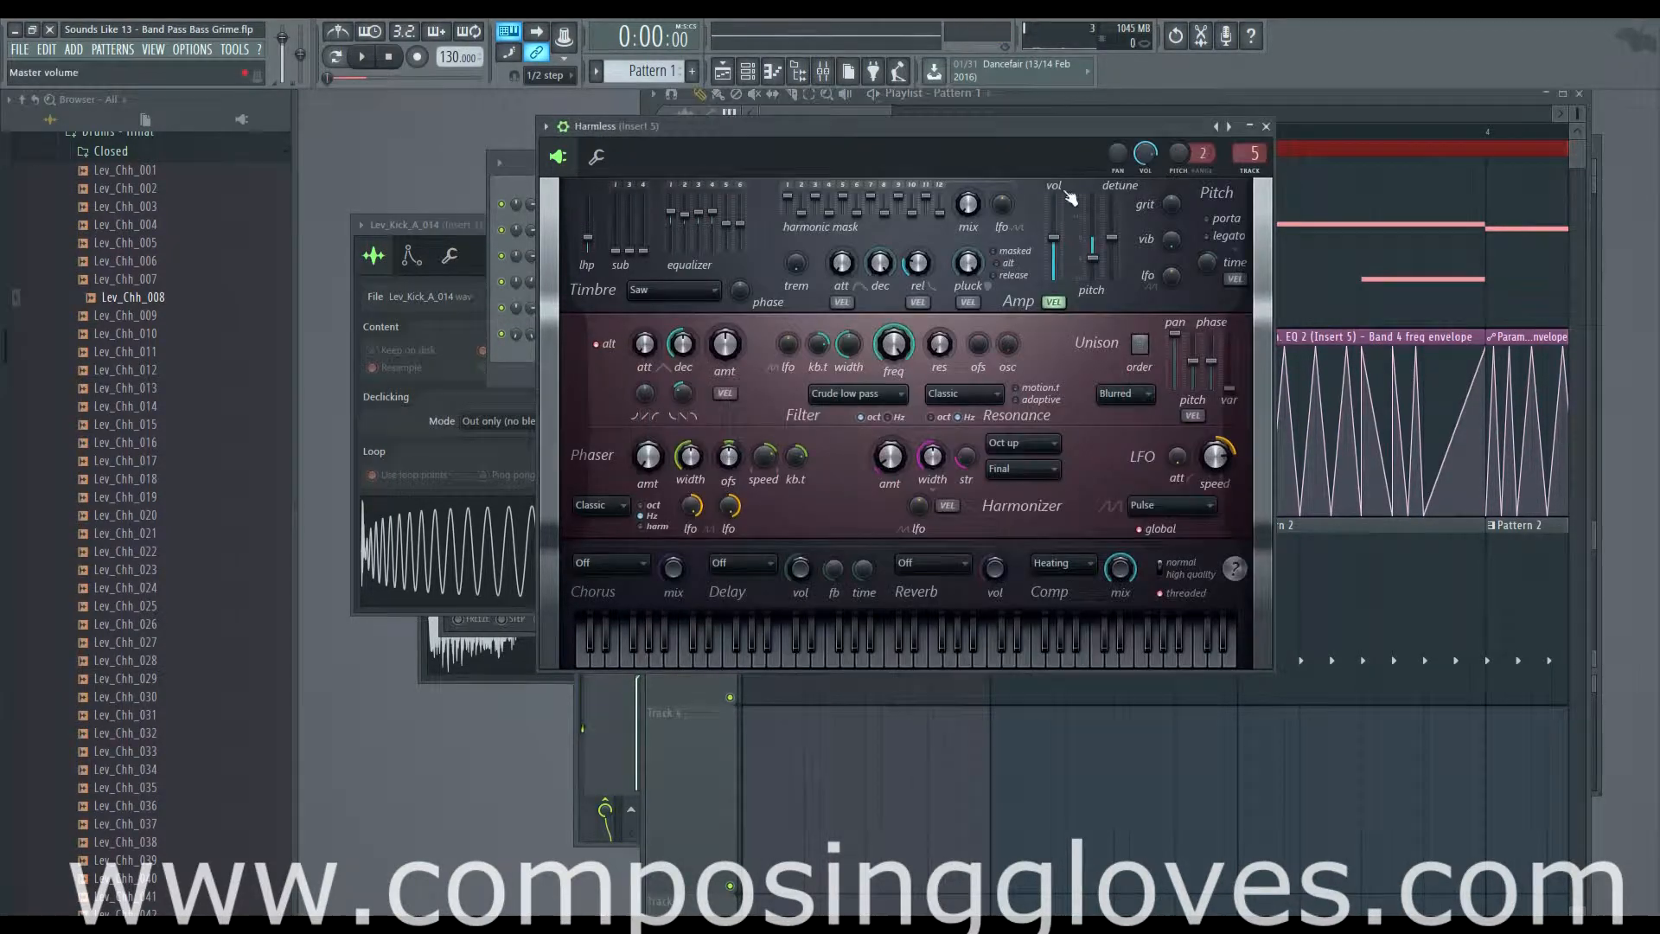
key("v")
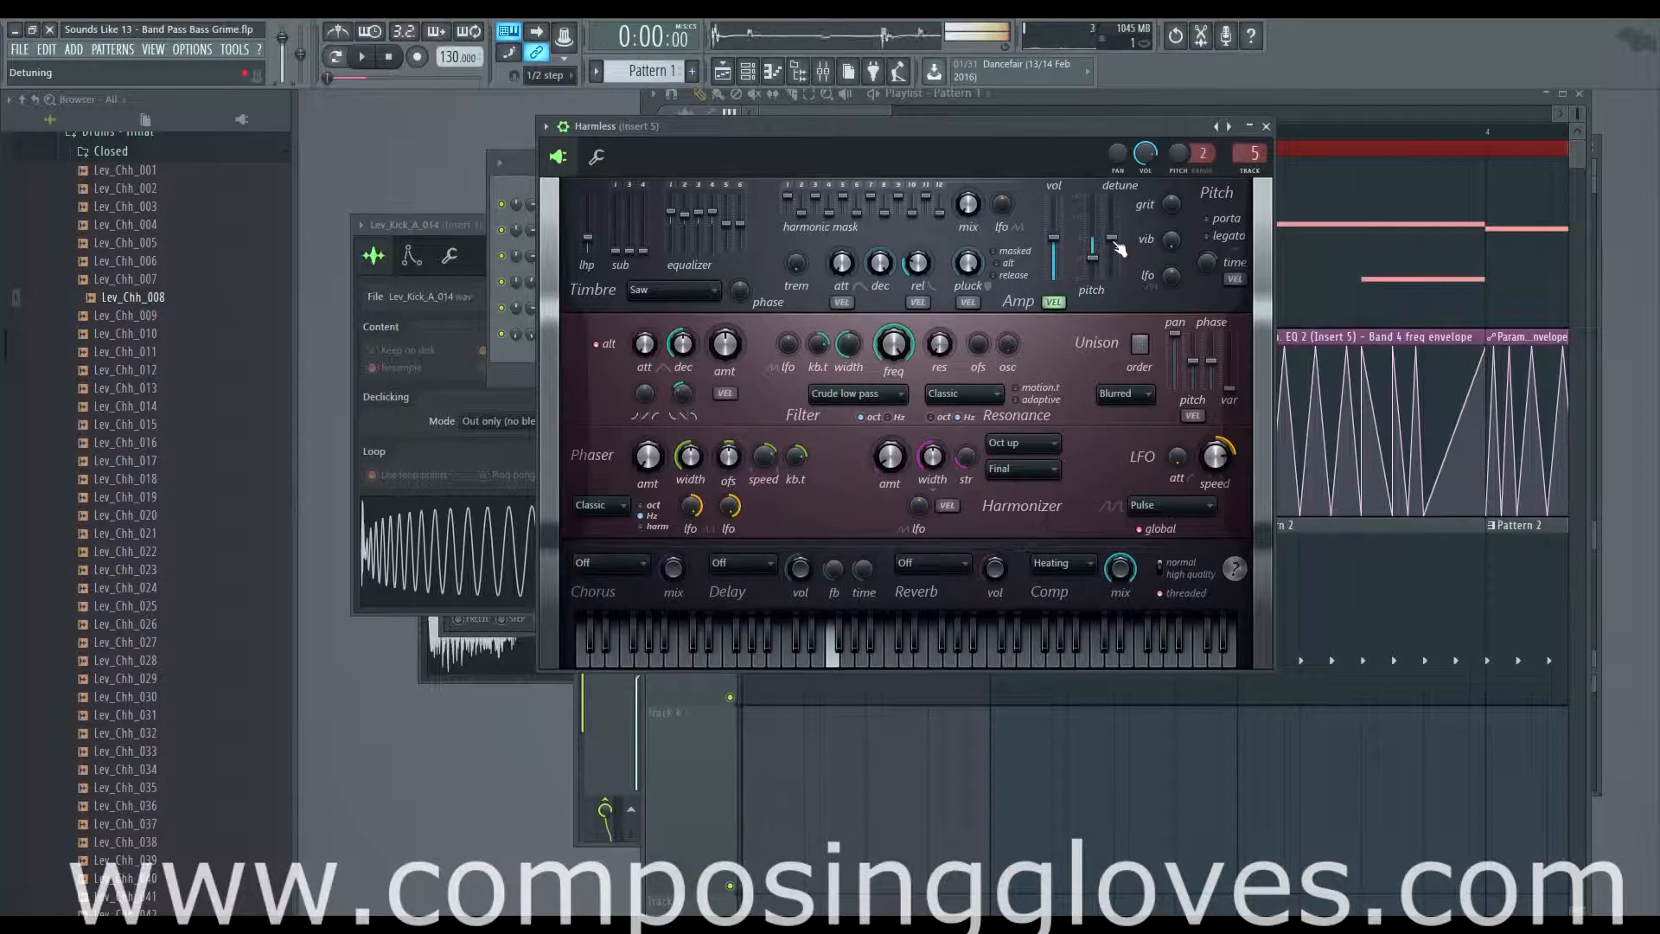
Rename mixer insert 5 to Harmless and disable the three effects loaded on it
left_click(798, 76)
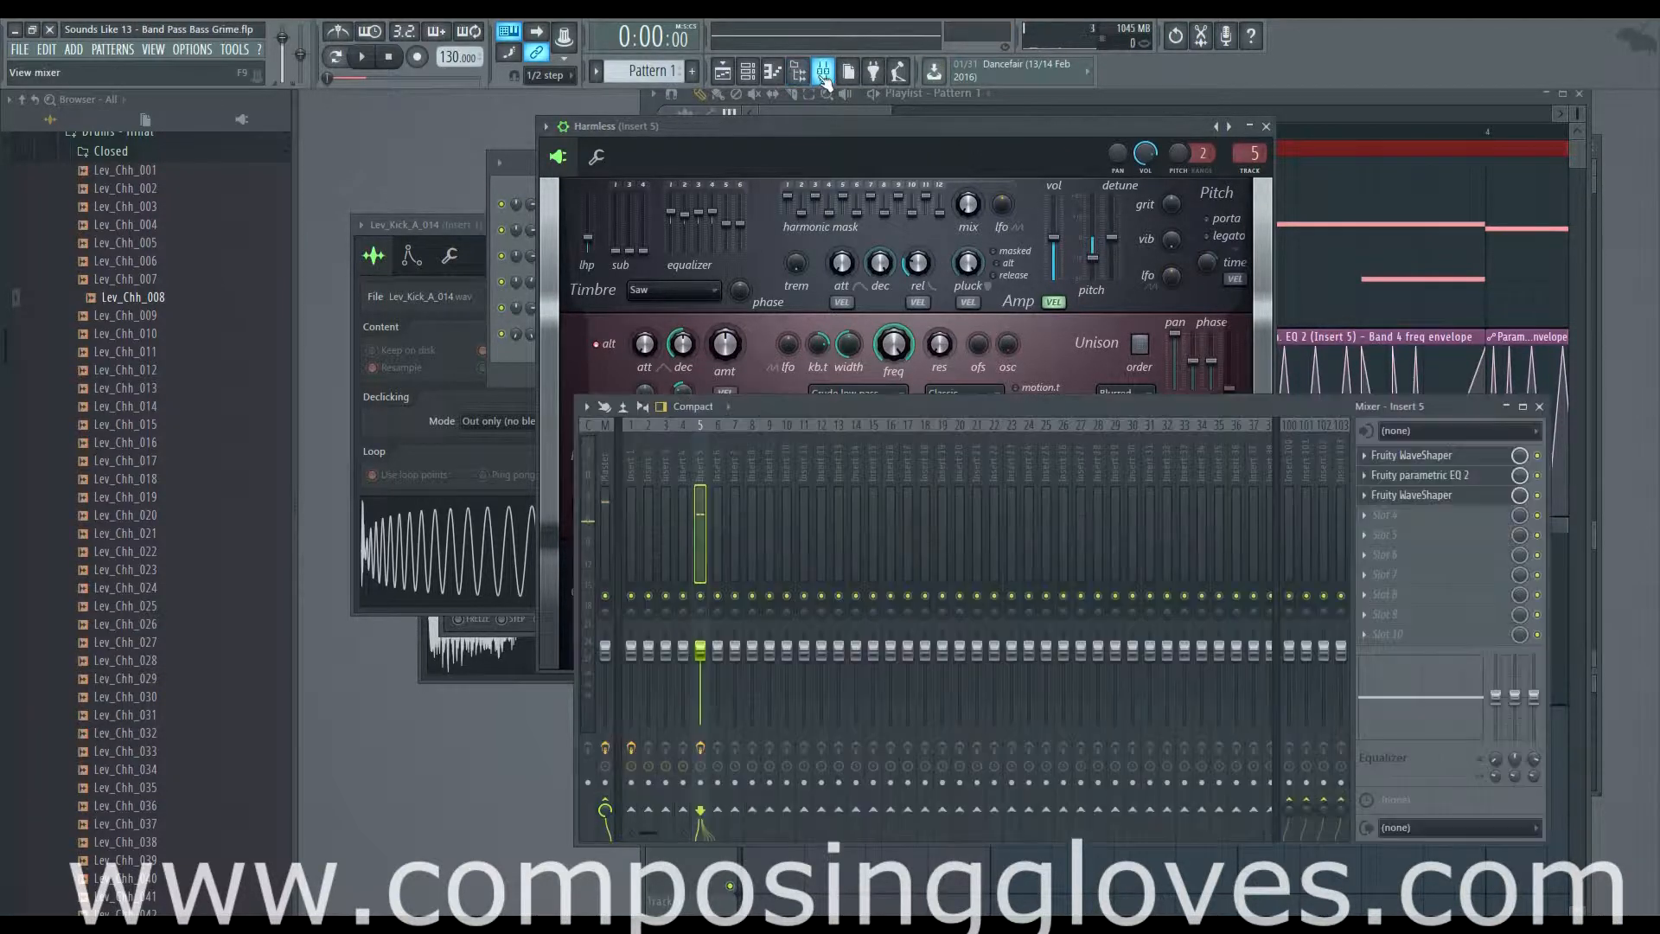
right_click(695, 471)
left_click(764, 439)
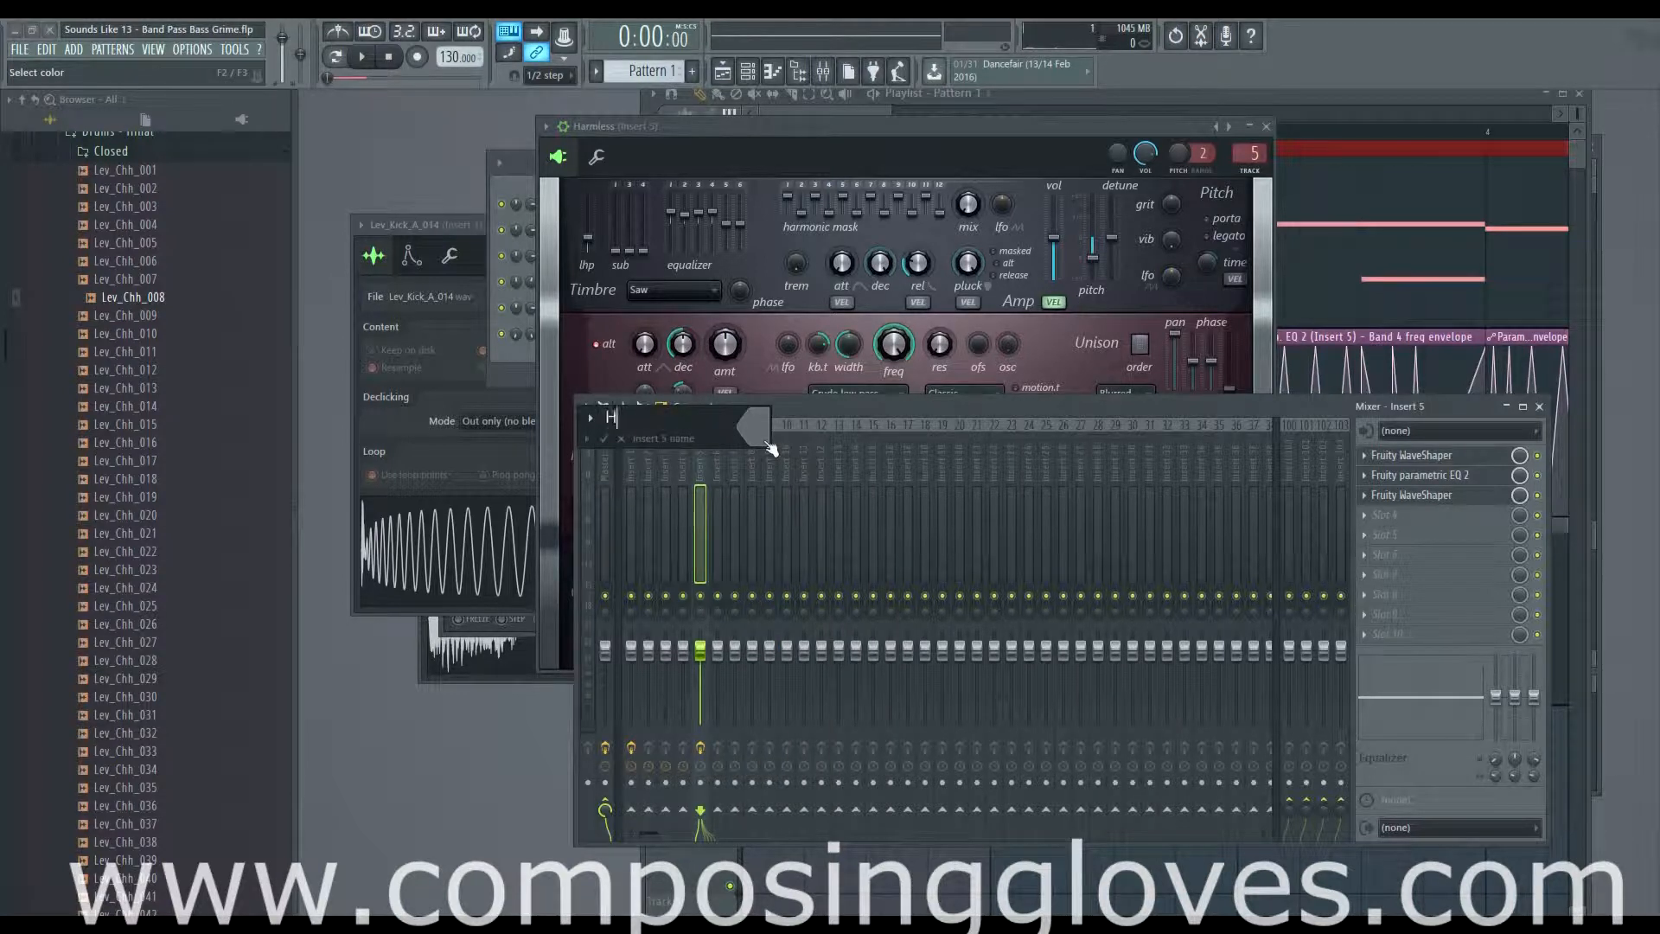
type("Harmless")
key("Return")
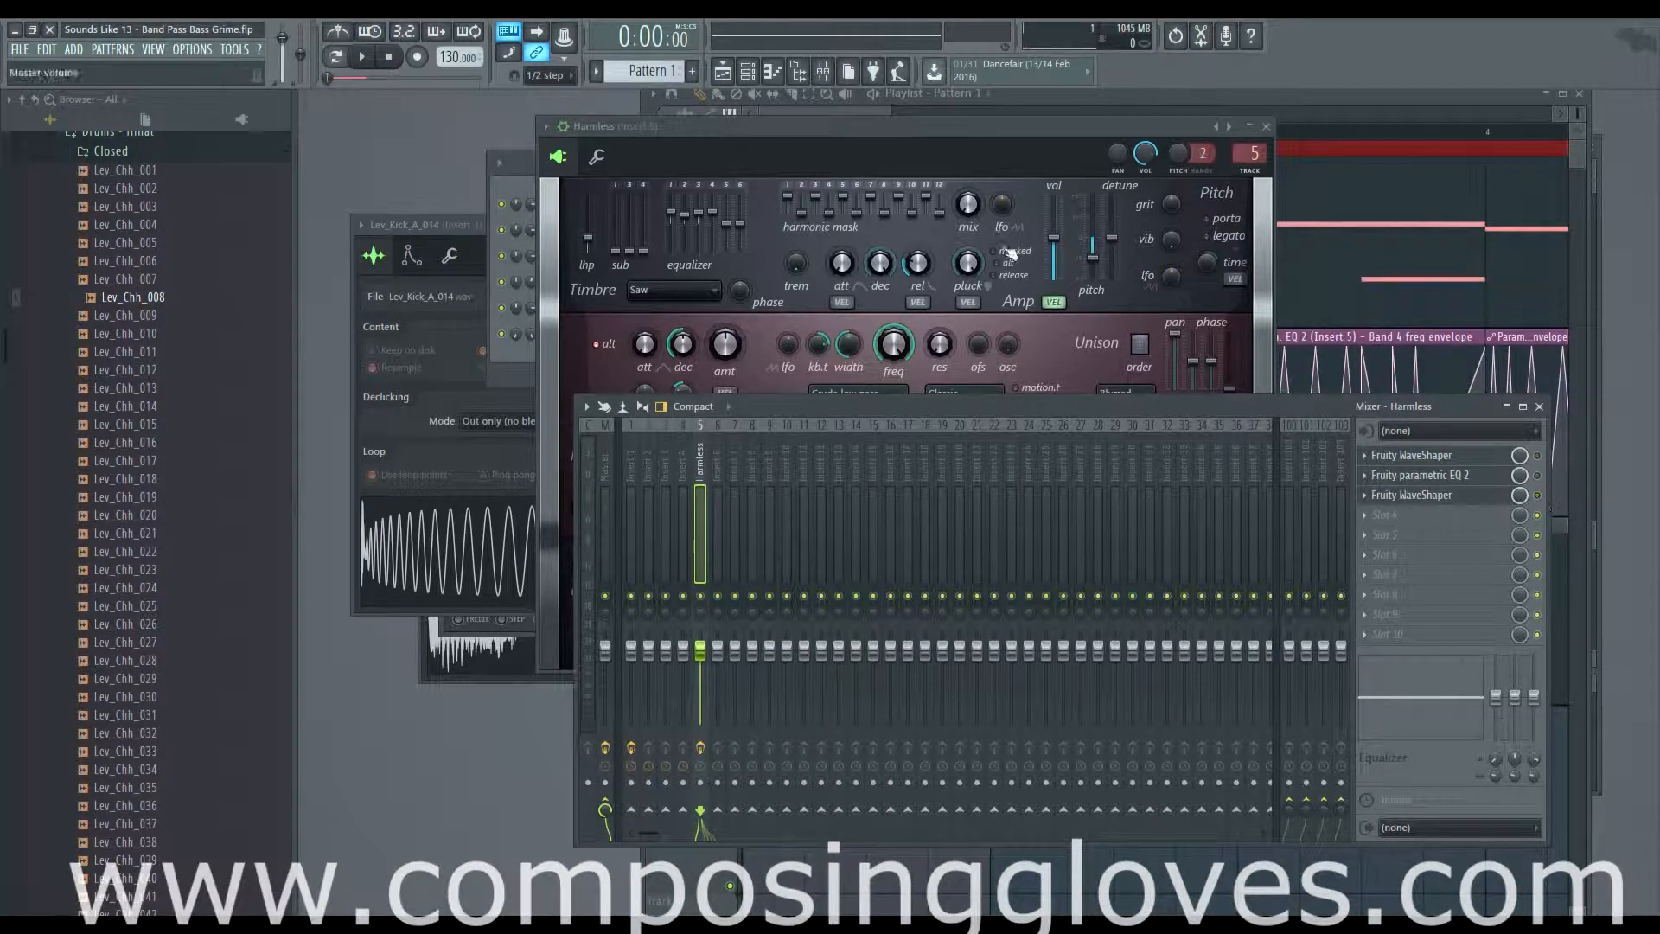
Play a test note in Harmless and try out the first sub slider and the phaser amount
left_click(978, 128)
key("v")
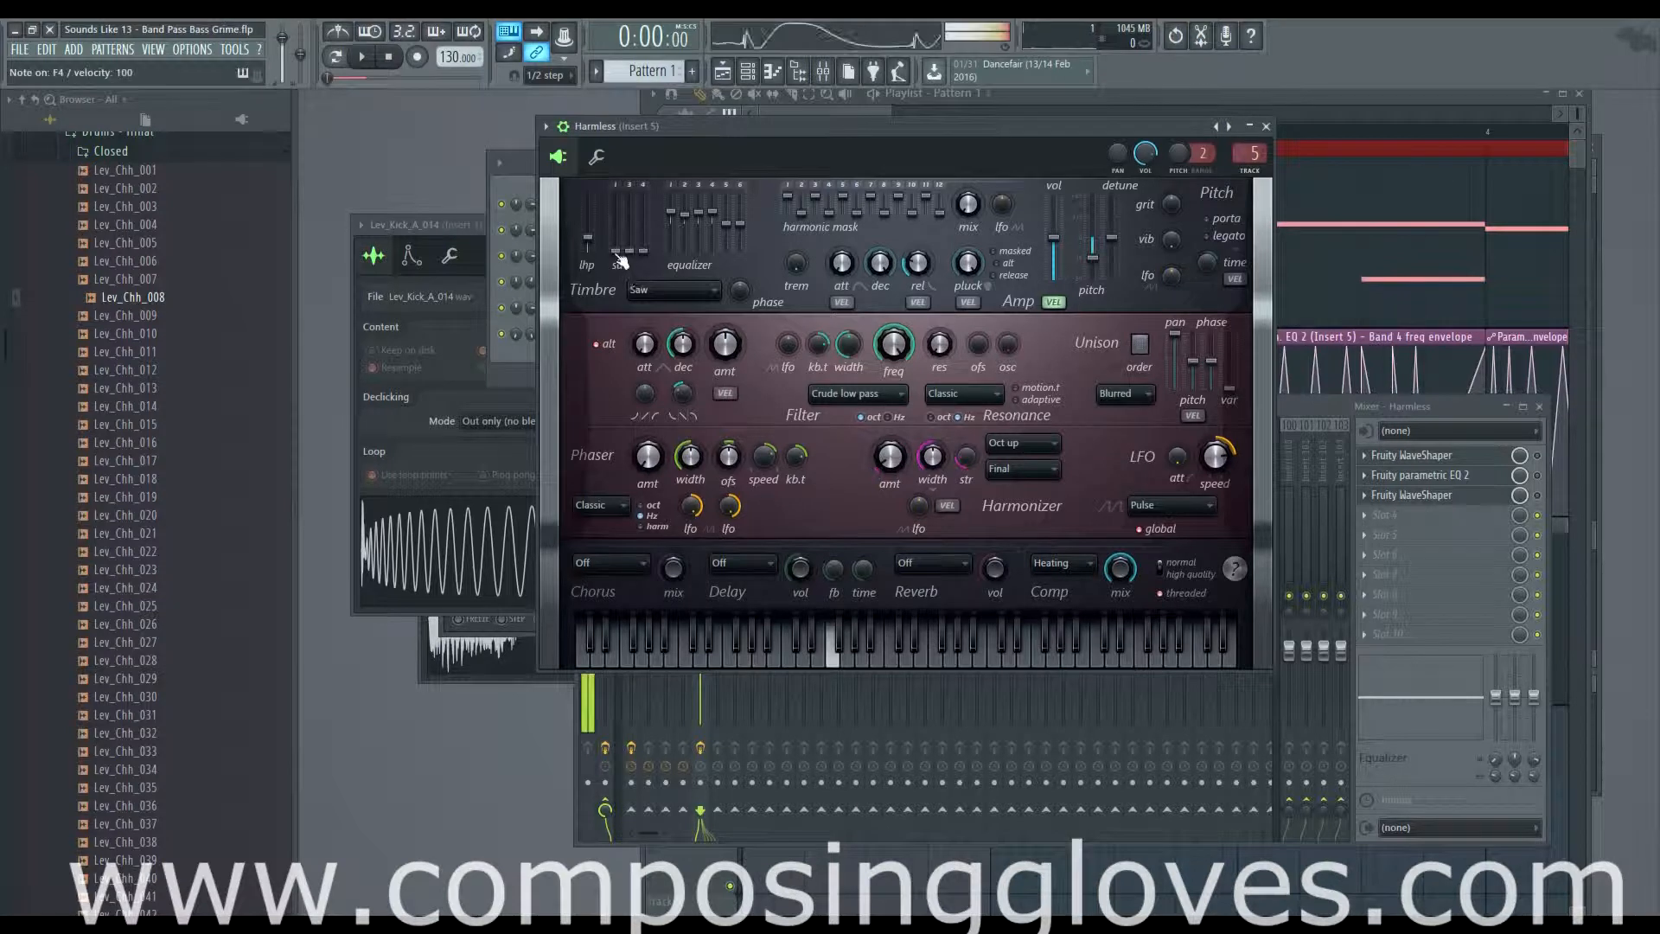
mouse_move(614, 250)
left_mouse_down()
mouse_move(615, 219)
mouse_move(615, 251)
left_mouse_up()
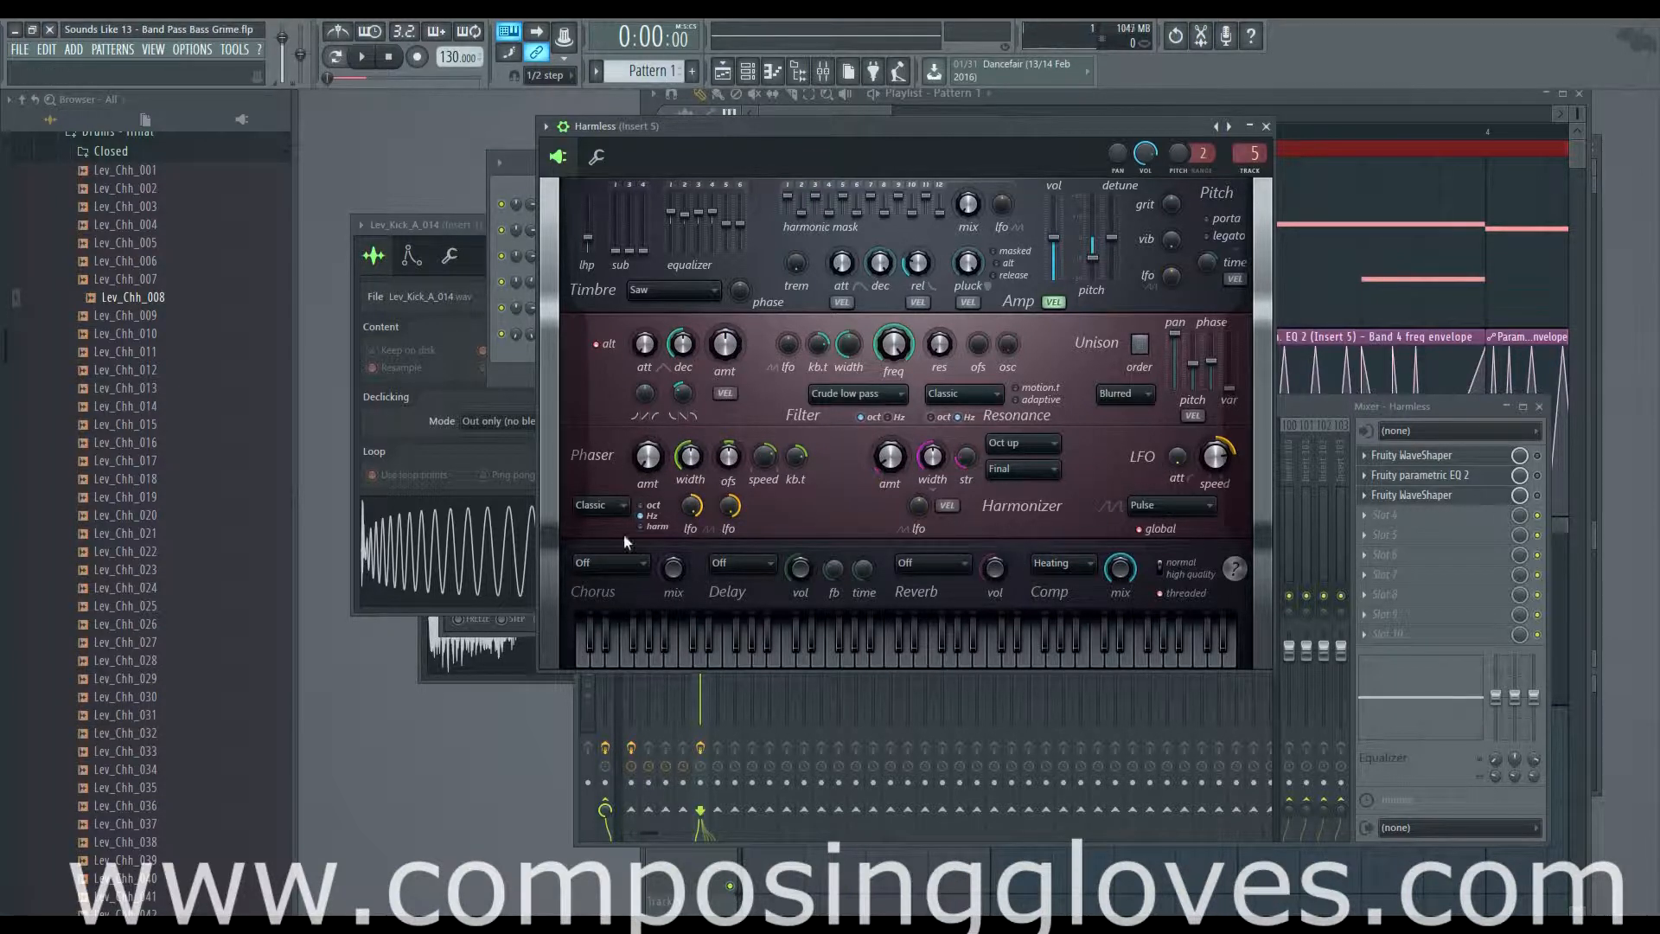
mouse_move(643, 464)
left_mouse_down()
mouse_move(643, 419)
mouse_move(647, 463)
left_mouse_up()
Compare test notes with the Harmless compression set to Heating and to Off, ending on Heating
left_click(1088, 569)
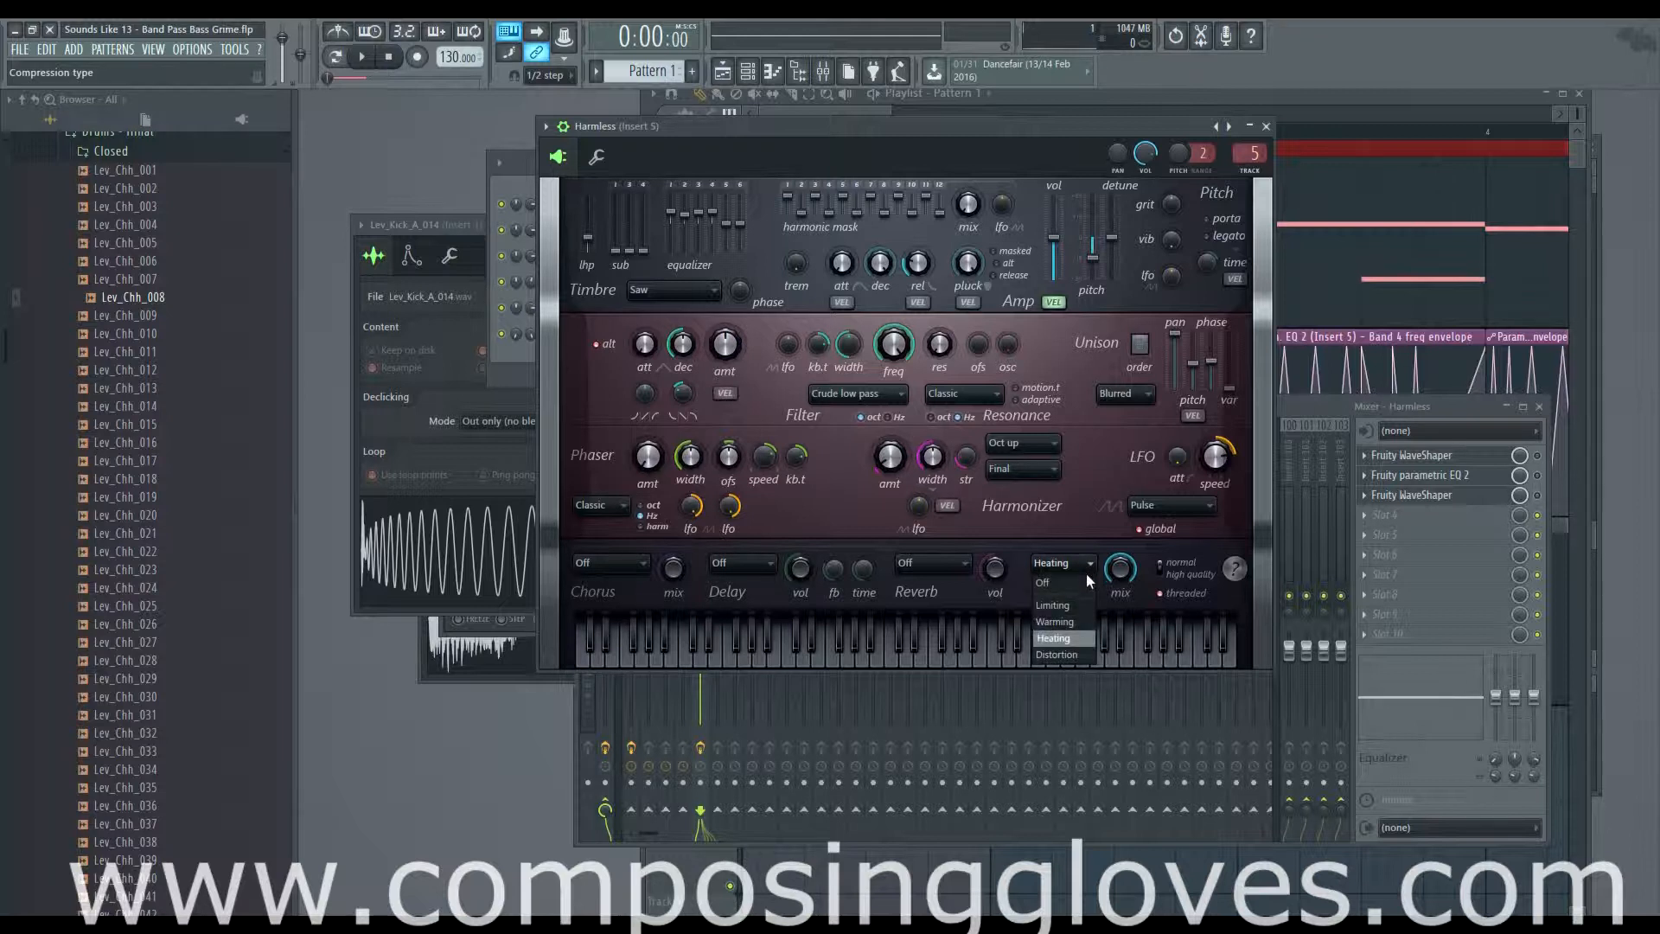
left_click(1086, 640)
key("v")
left_click(1082, 577)
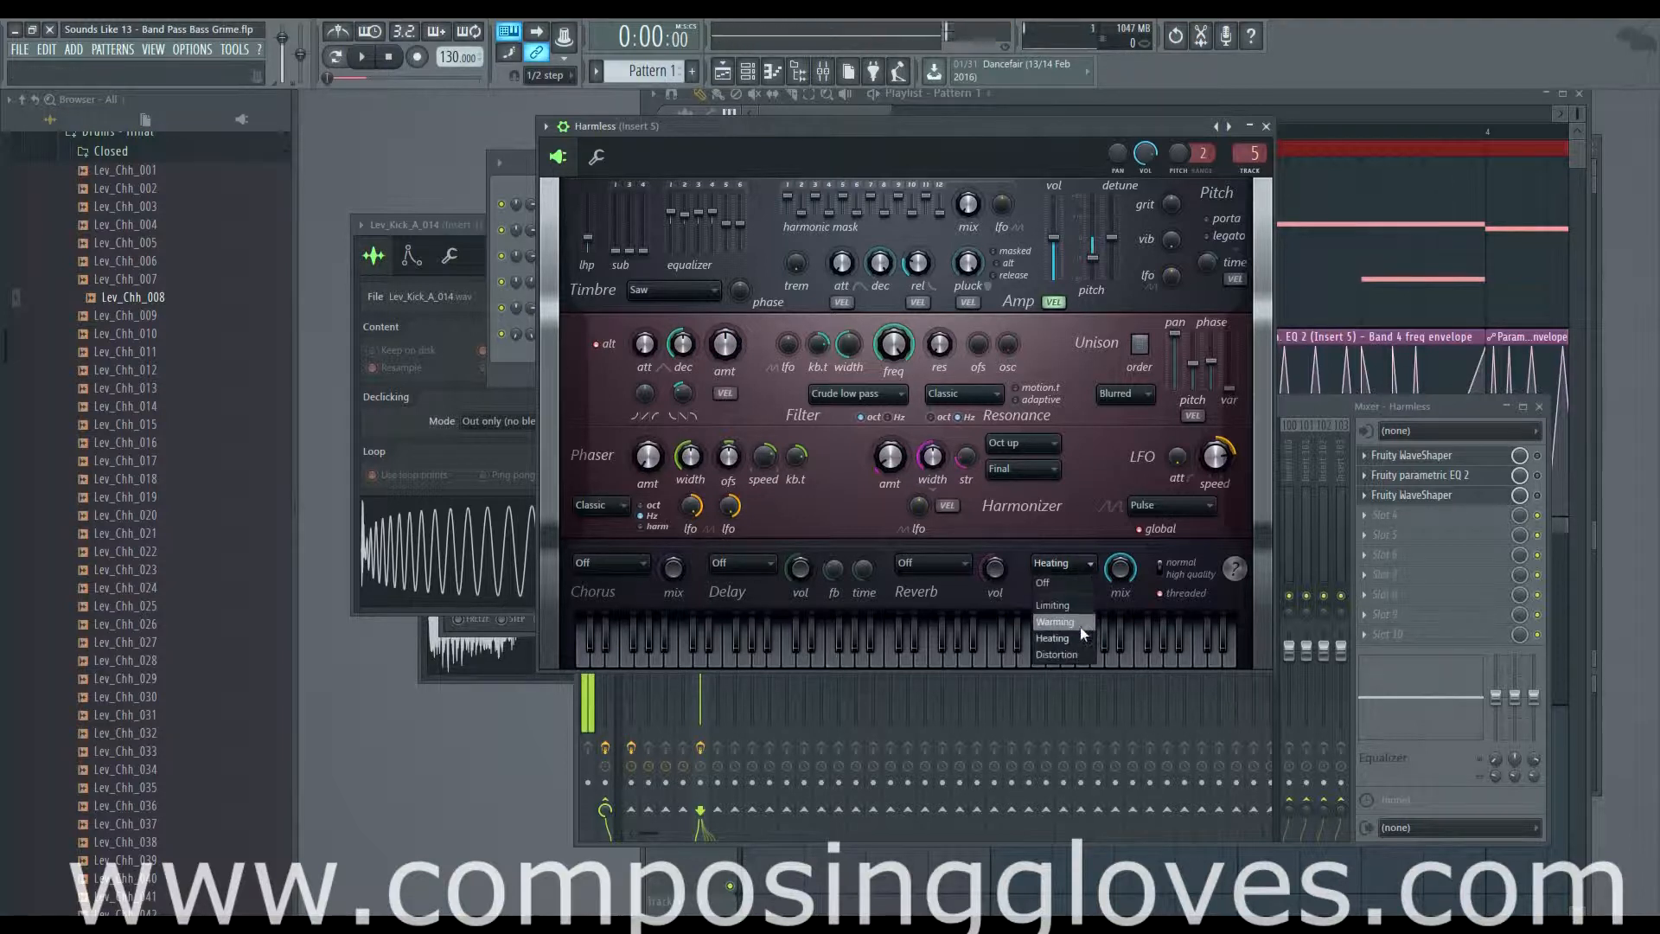
left_click(1080, 584)
key("b")
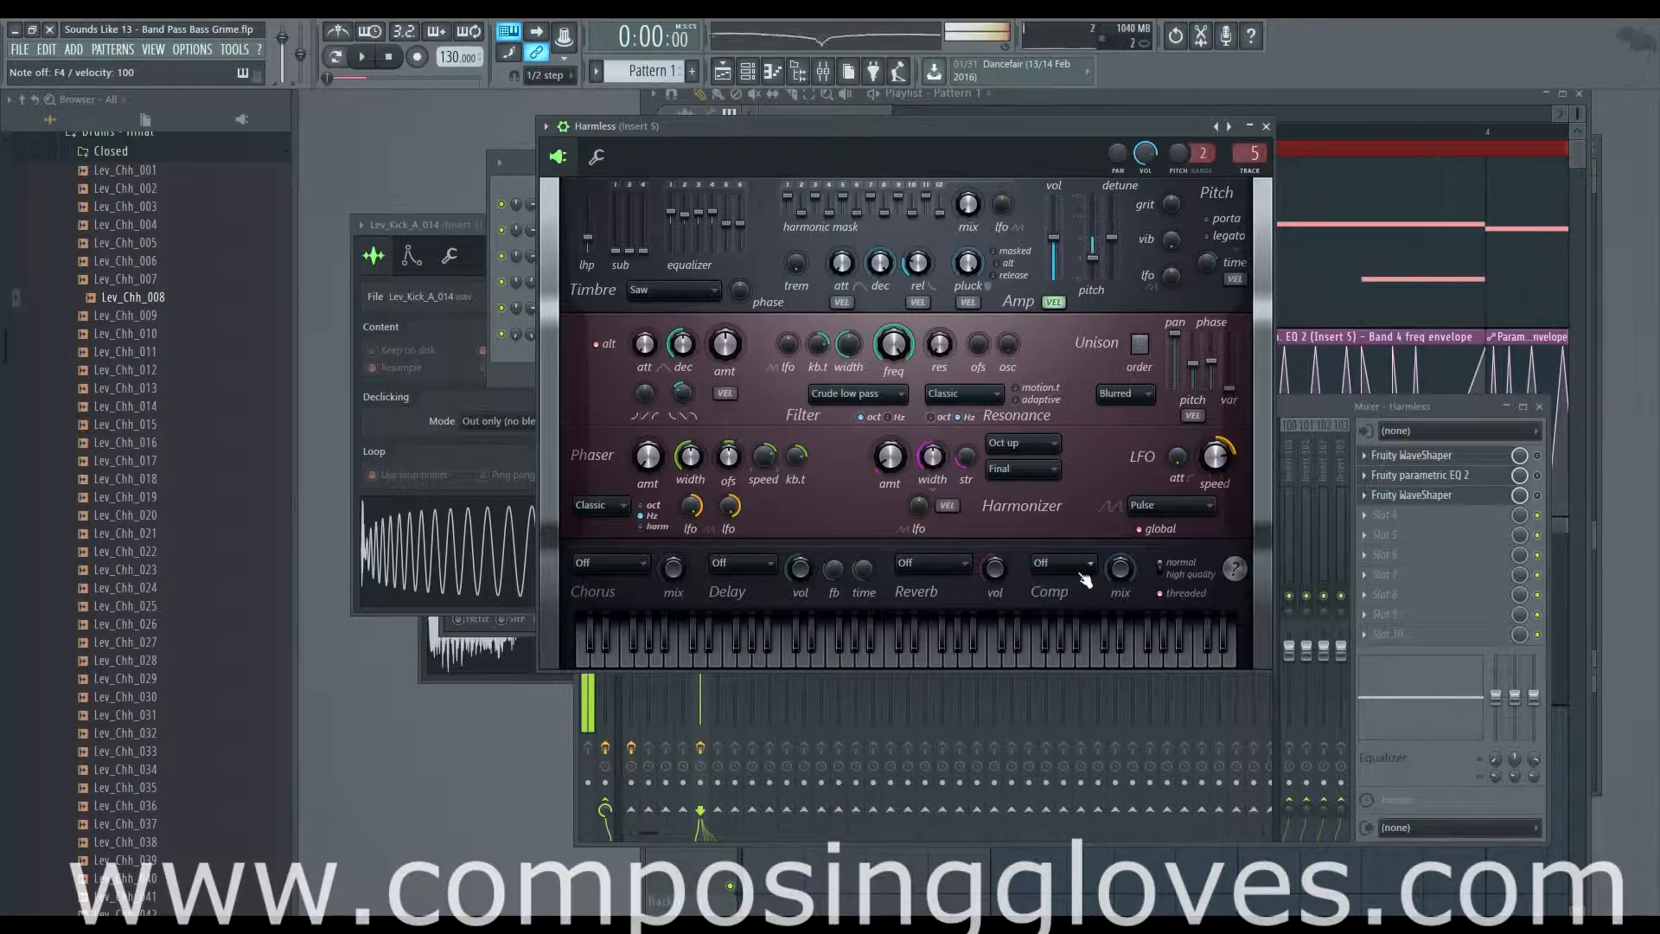
left_click(1080, 569)
left_click(1084, 640)
key("v")
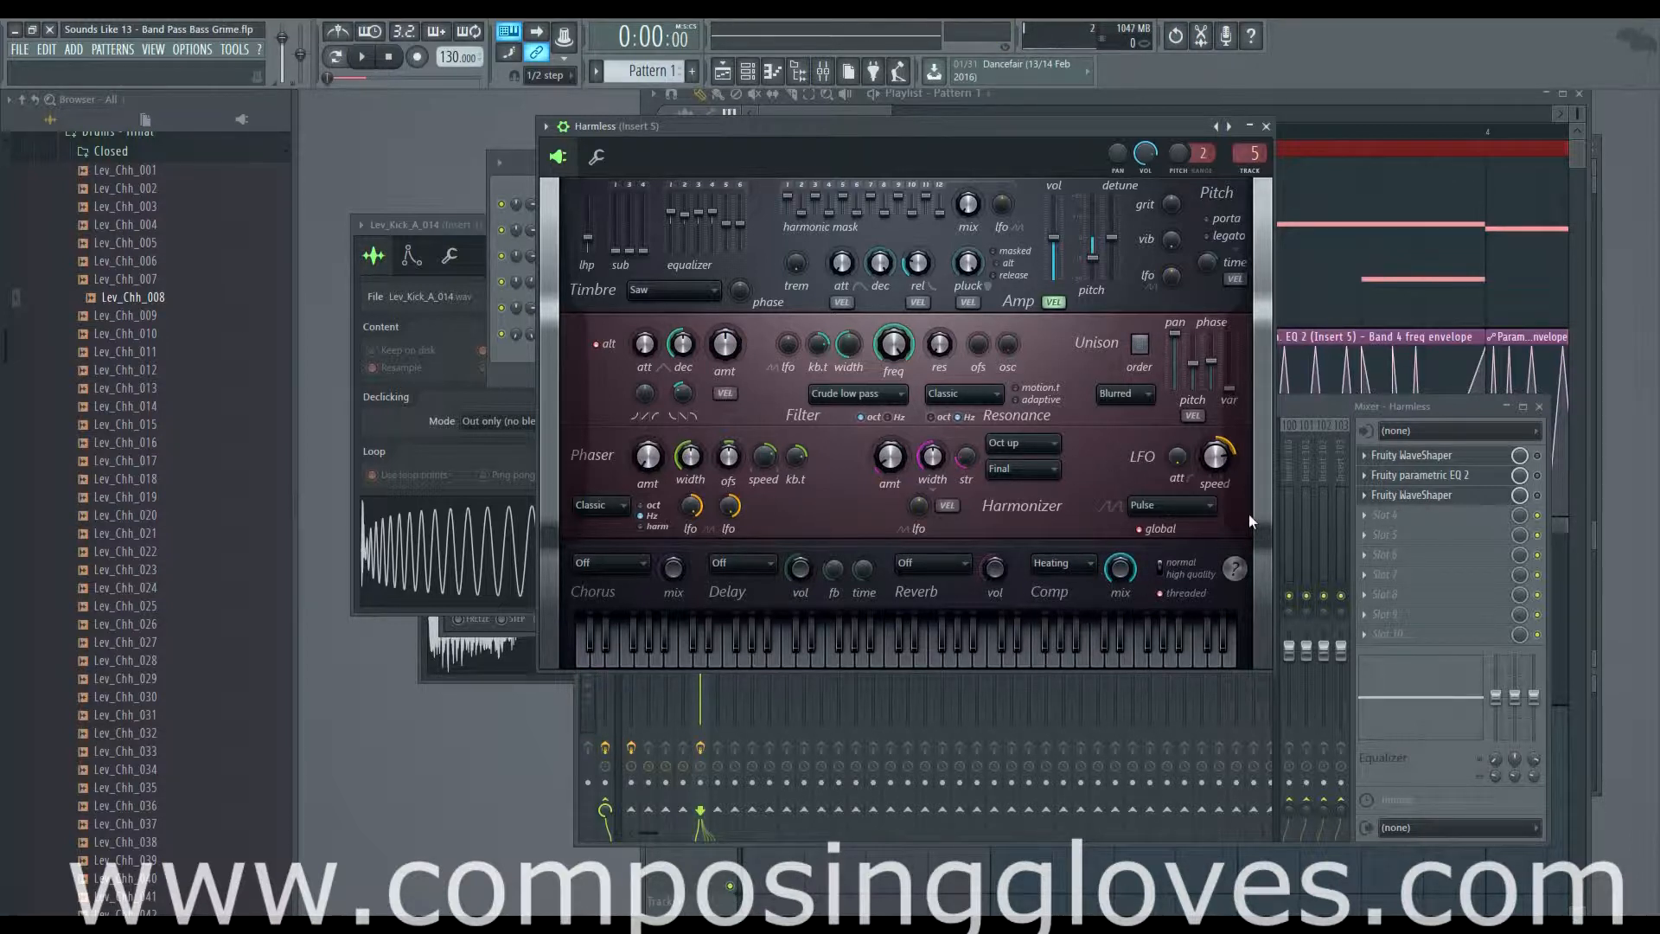
Open the first Fruity WaveShaper on the Harmless mixer track to inspect its curve, and enable the effect
left_click(1315, 397)
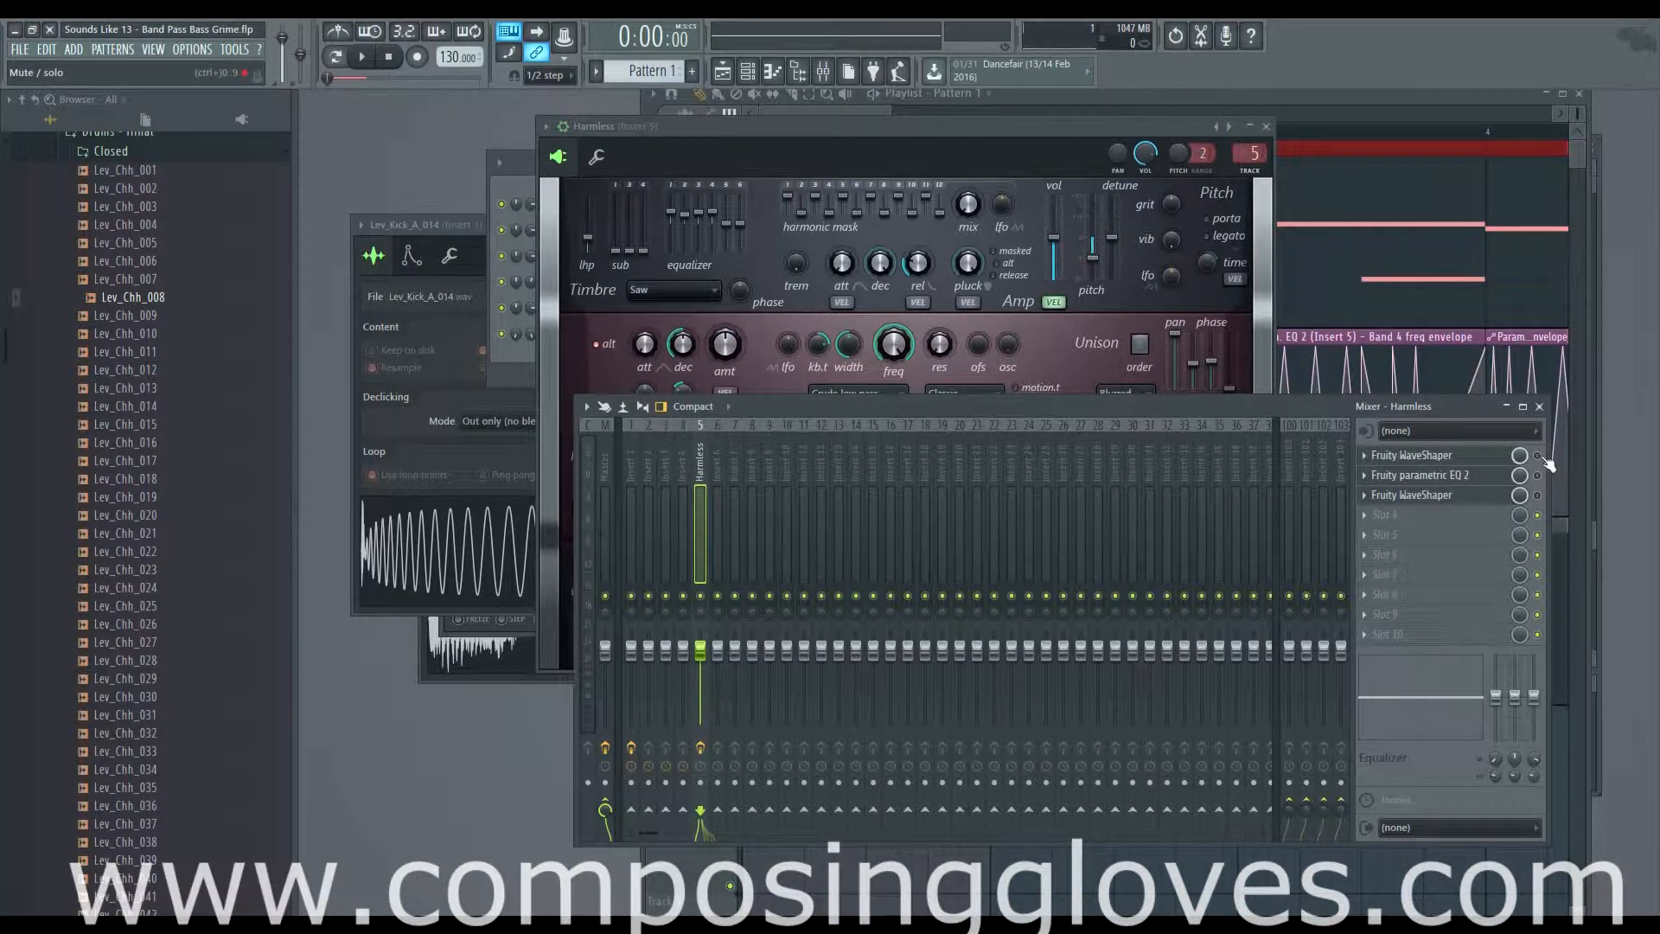
left_click(1502, 463)
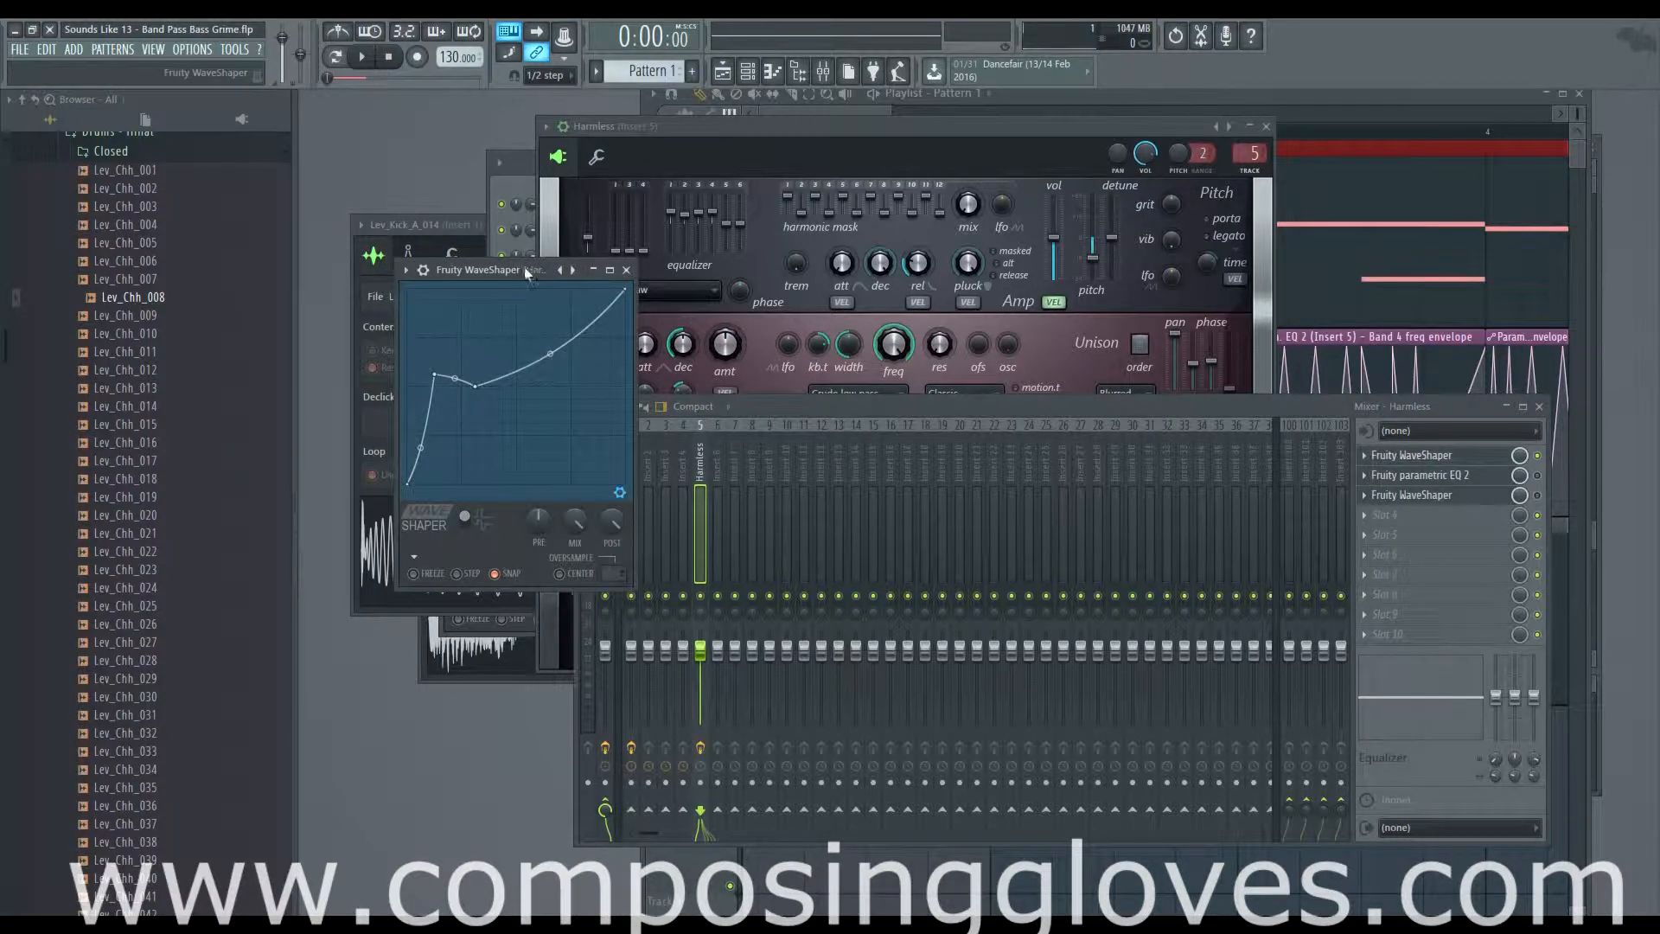
left_click_drag(526, 269, 834, 247)
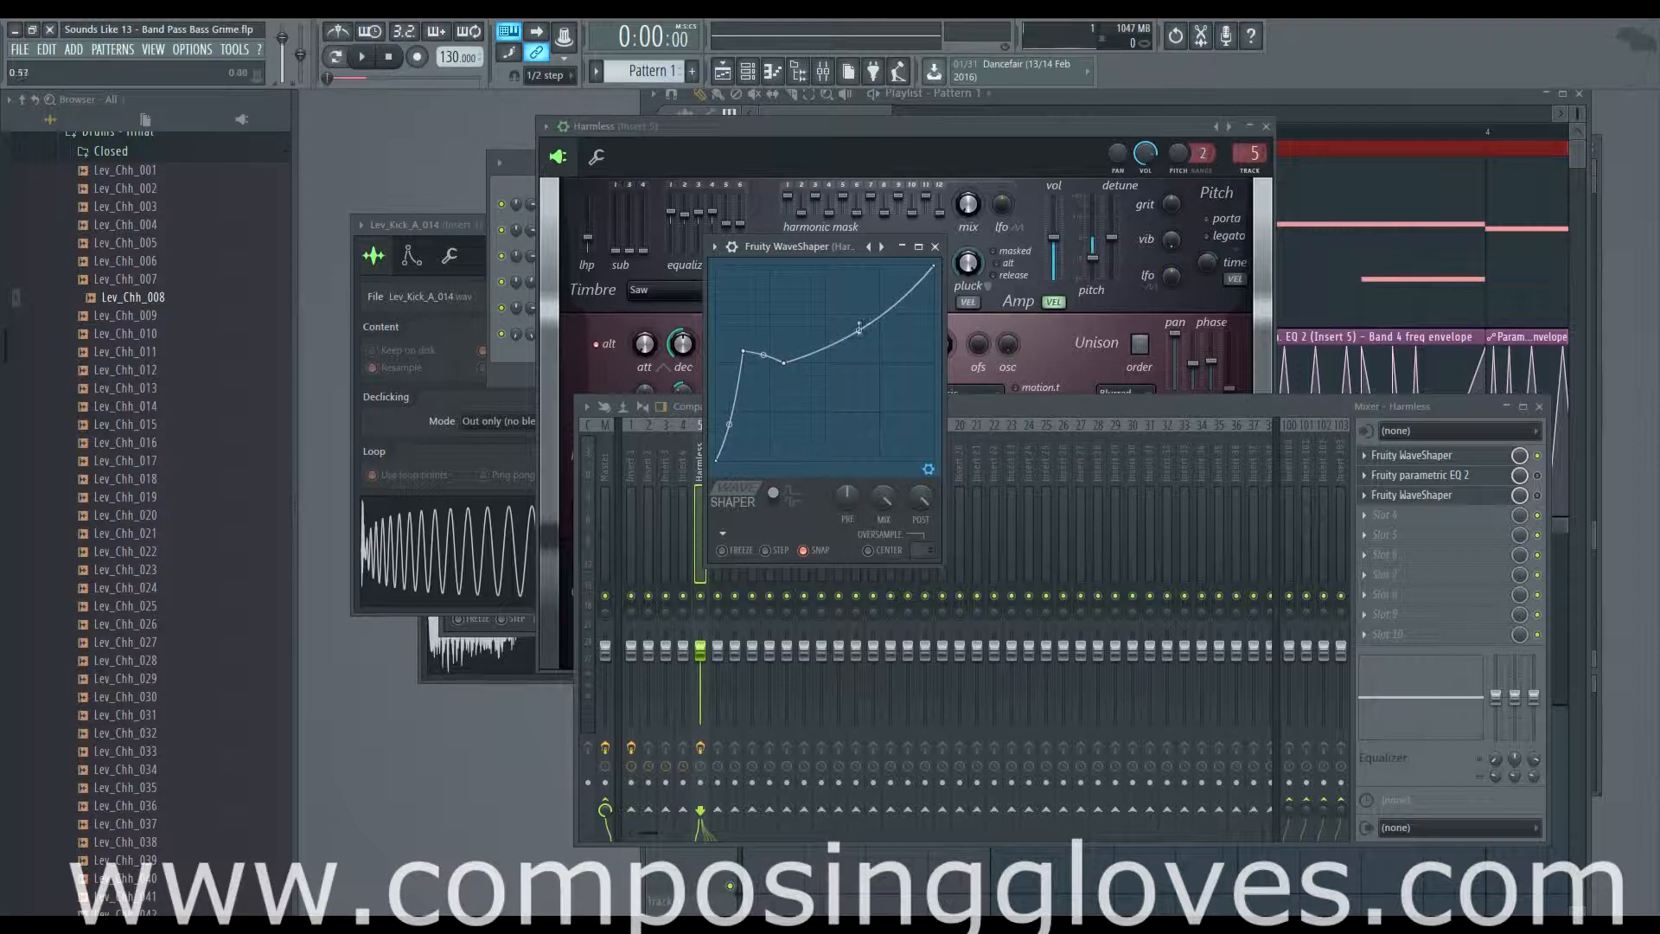
left_click_drag(823, 250, 790, 251)
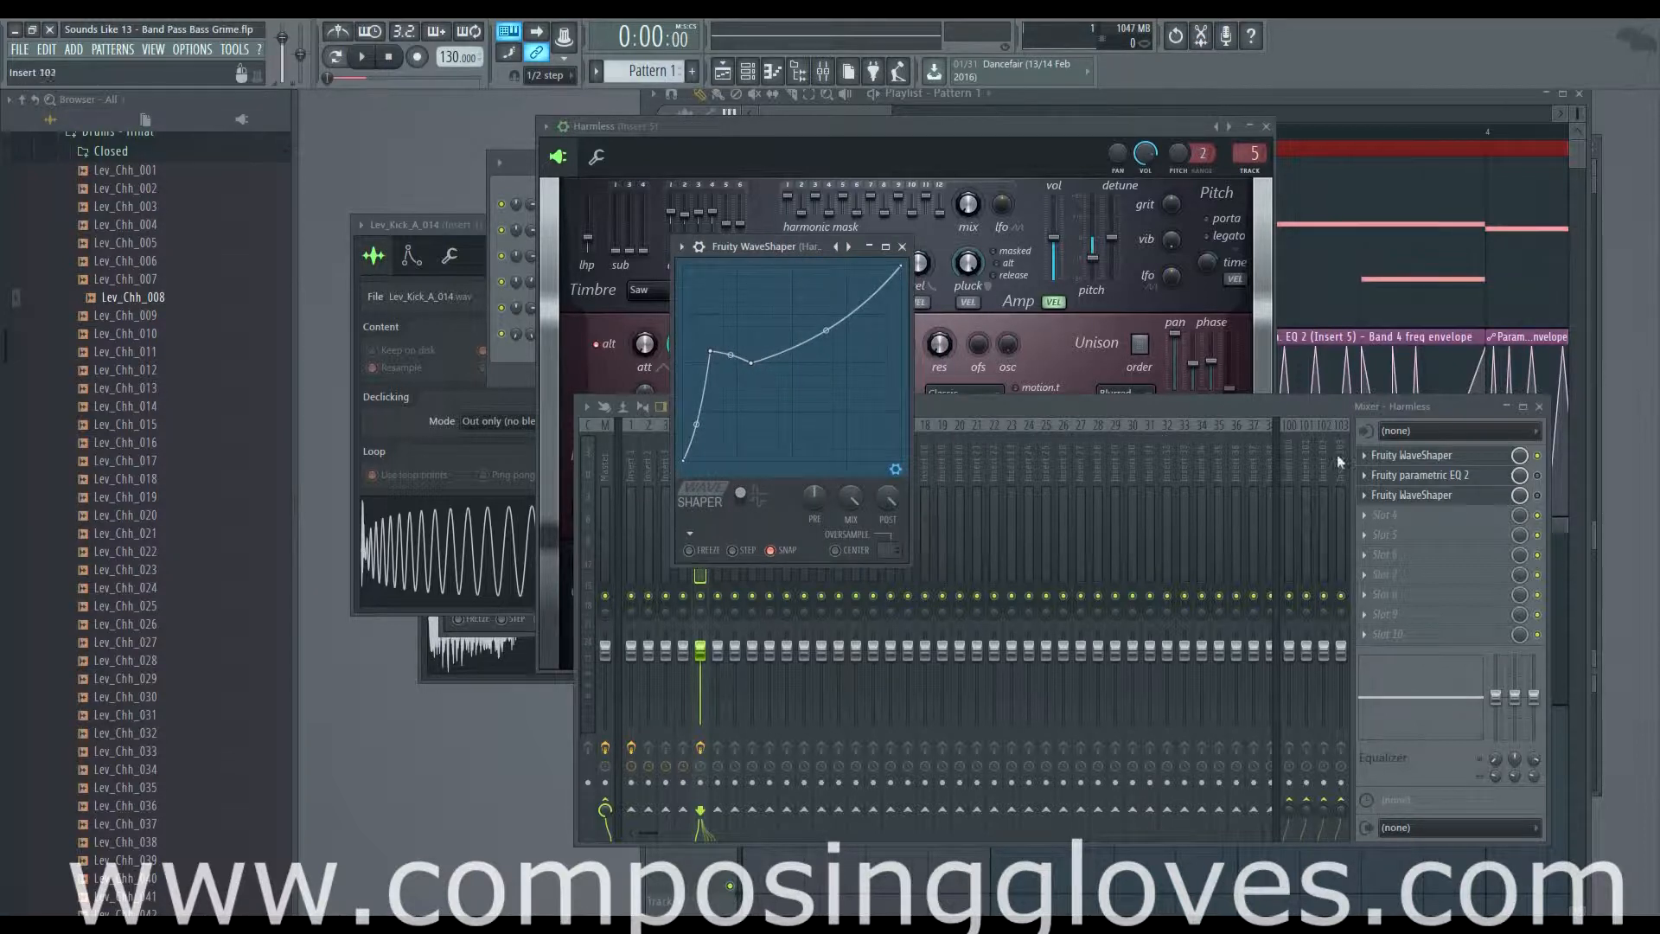
Enable and open Fruity parametric EQ 2 on the Harmless mixer track, check its band 4 controls, and return to the playlist
left_click(1323, 408)
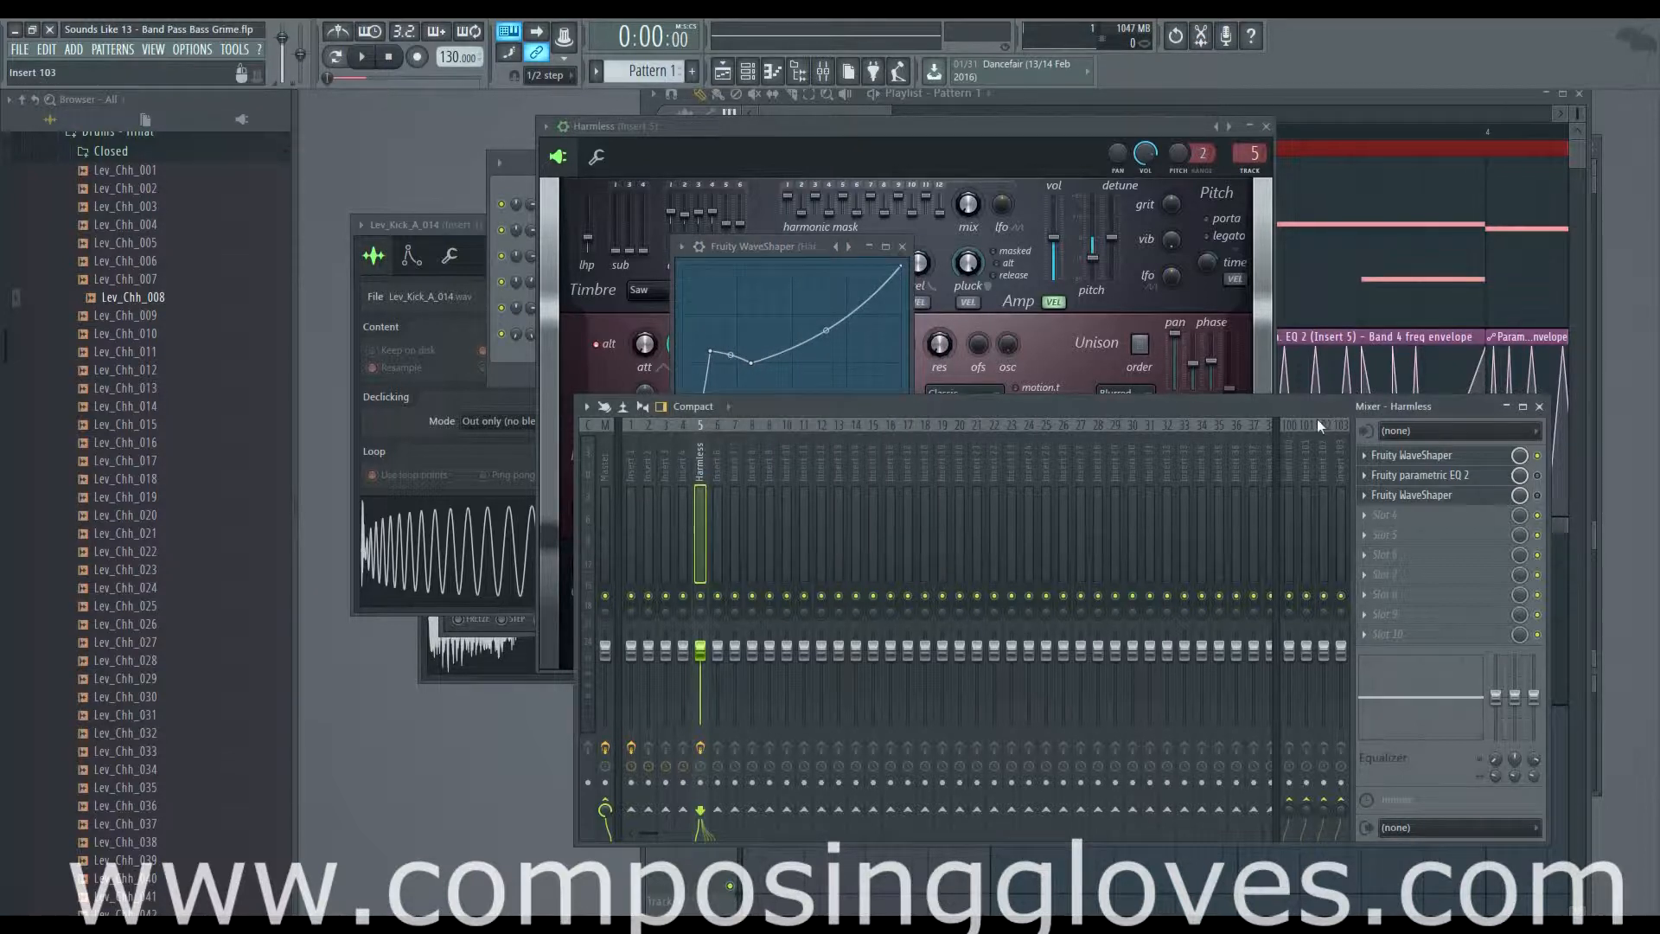
left_click(1487, 477)
mouse_move(775, 438)
left_mouse_down()
mouse_move(707, 438)
mouse_move(758, 441)
left_mouse_up()
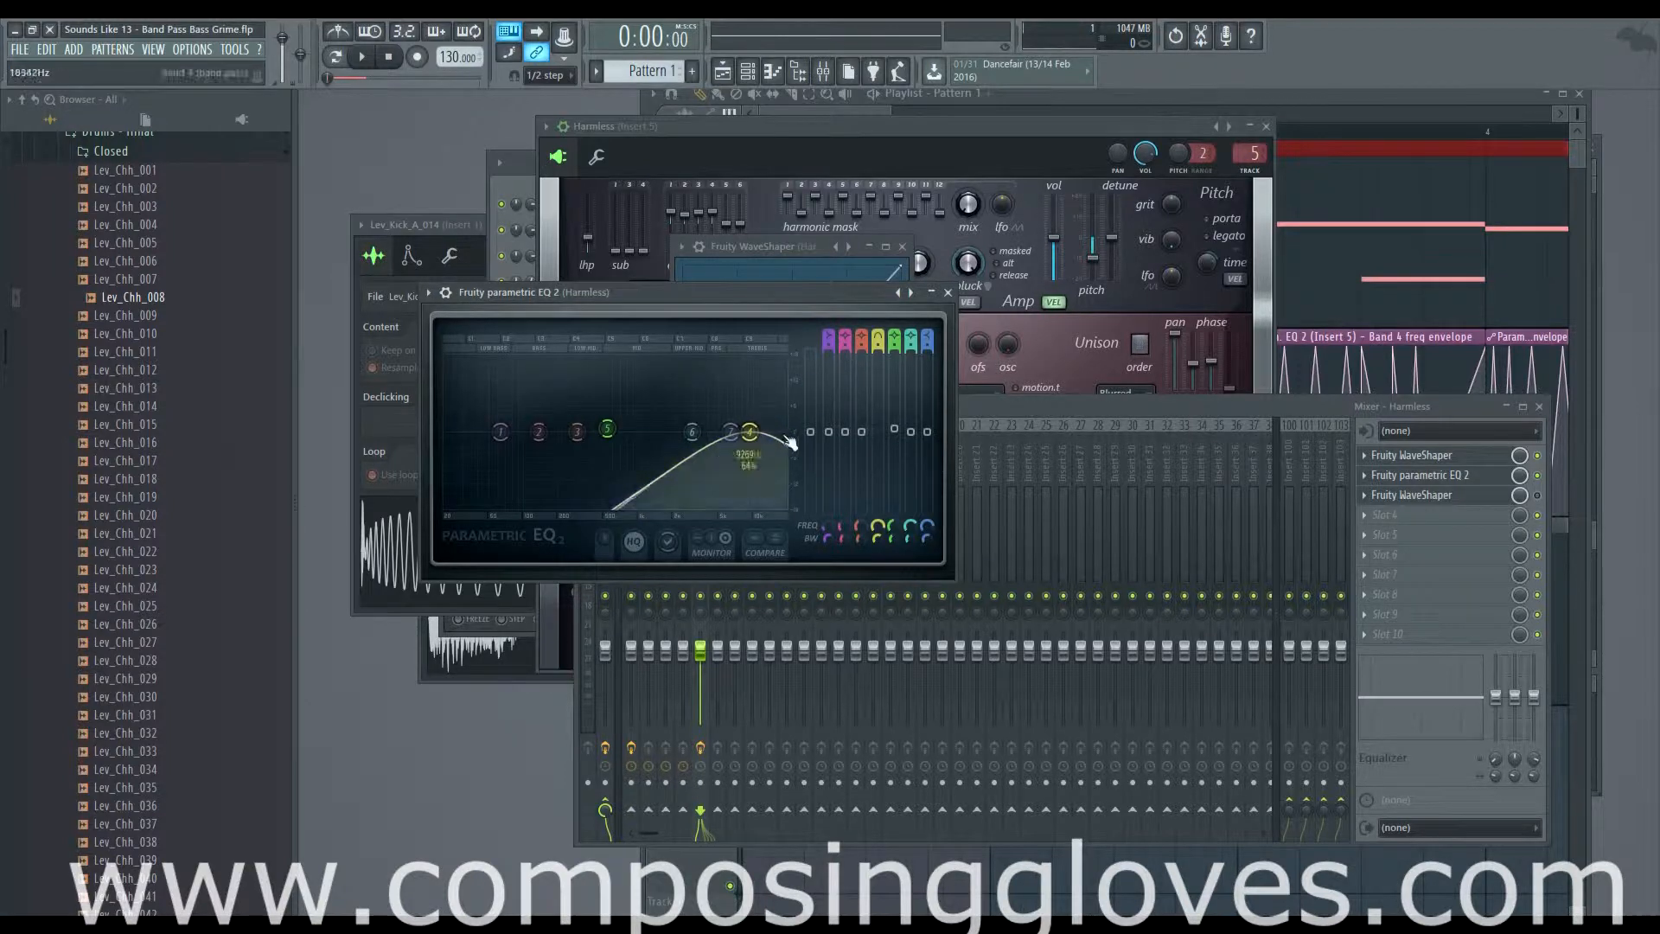
mouse_move(876, 540)
left_mouse_down()
mouse_move(876, 555)
mouse_move(876, 541)
left_mouse_up()
left_click(876, 540)
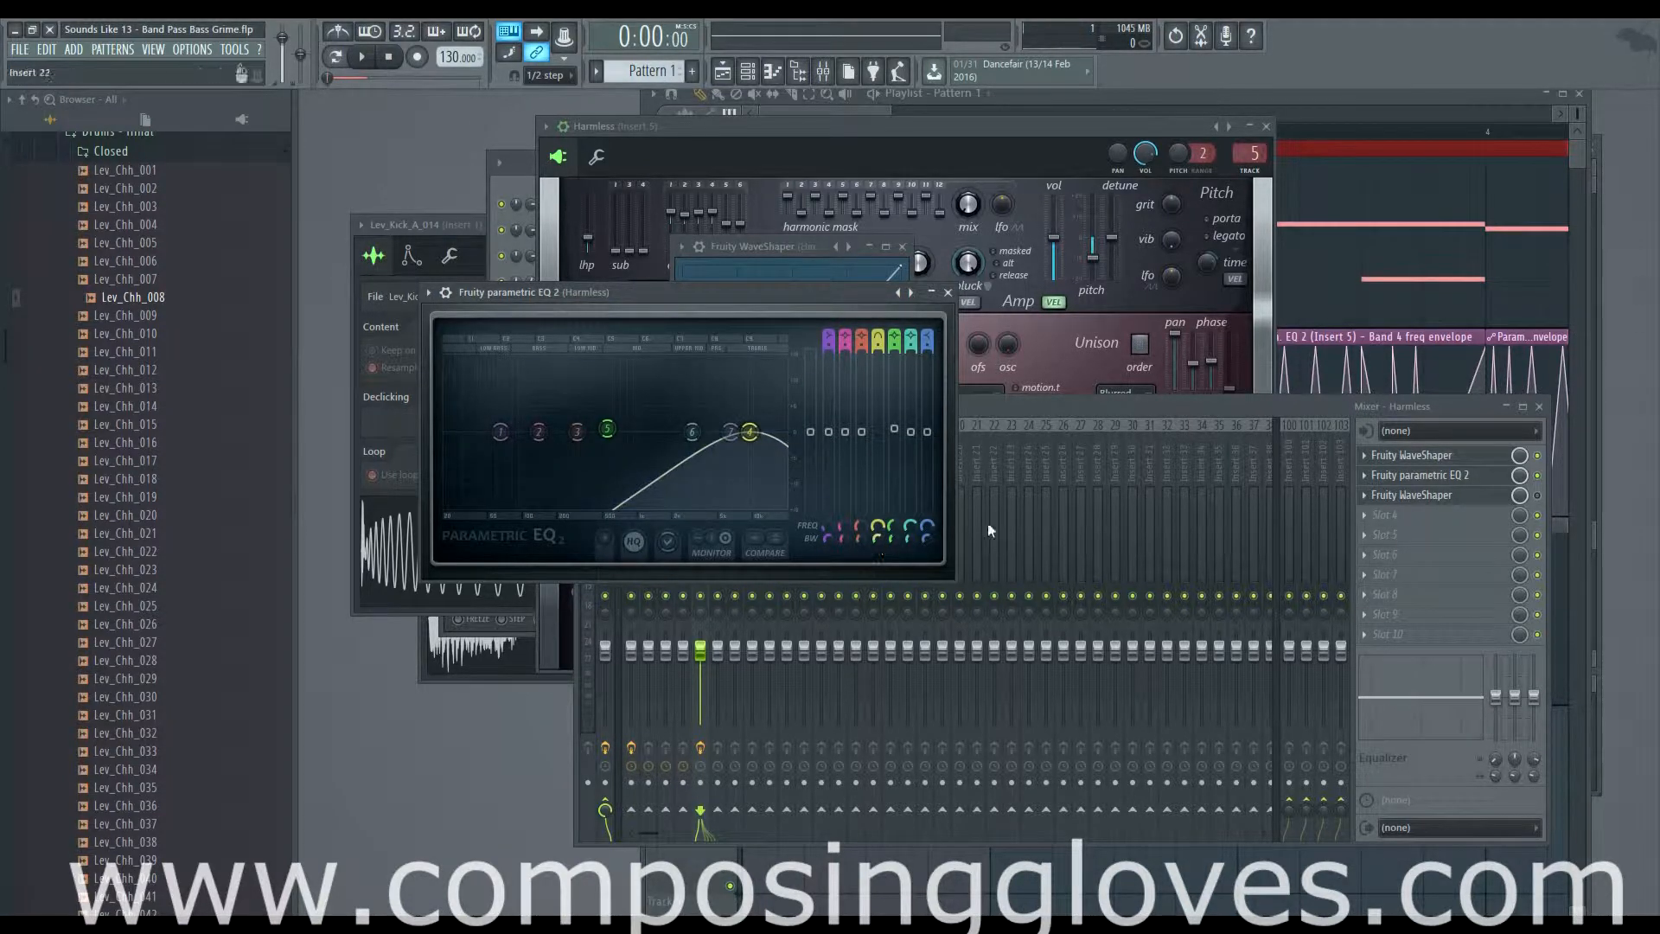
left_click(839, 105)
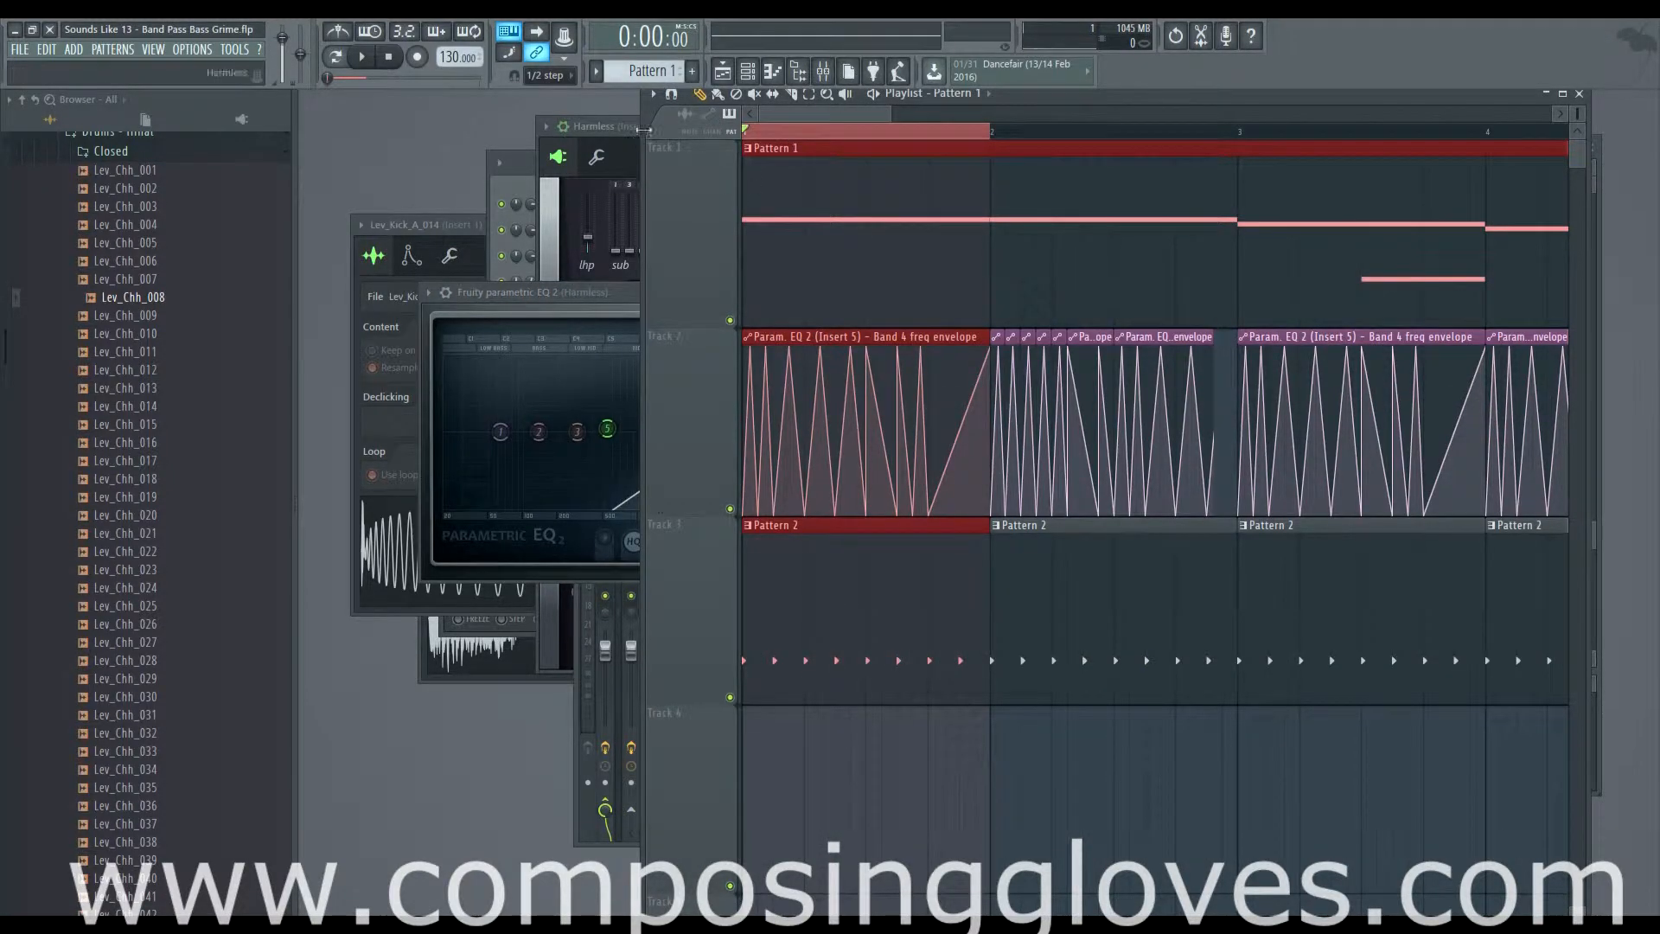
Play the selected first bar with the mixer open, and move the Fruity parametric EQ 2 window into full view to watch band 4 sweep
left_click(823, 71)
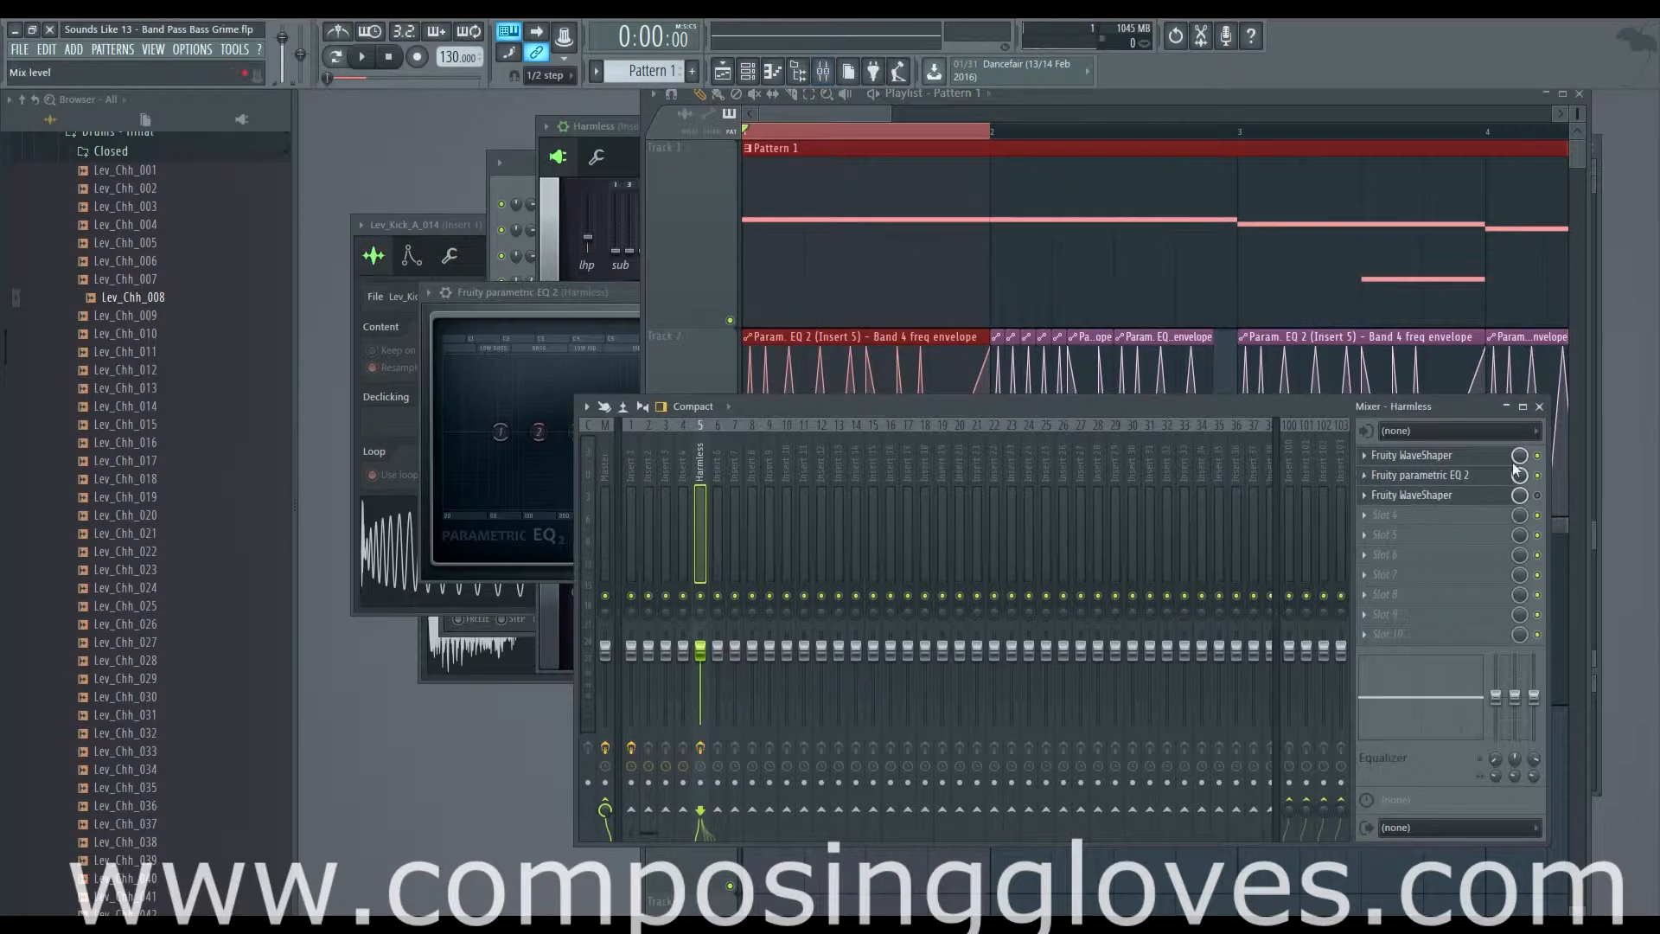
key("space")
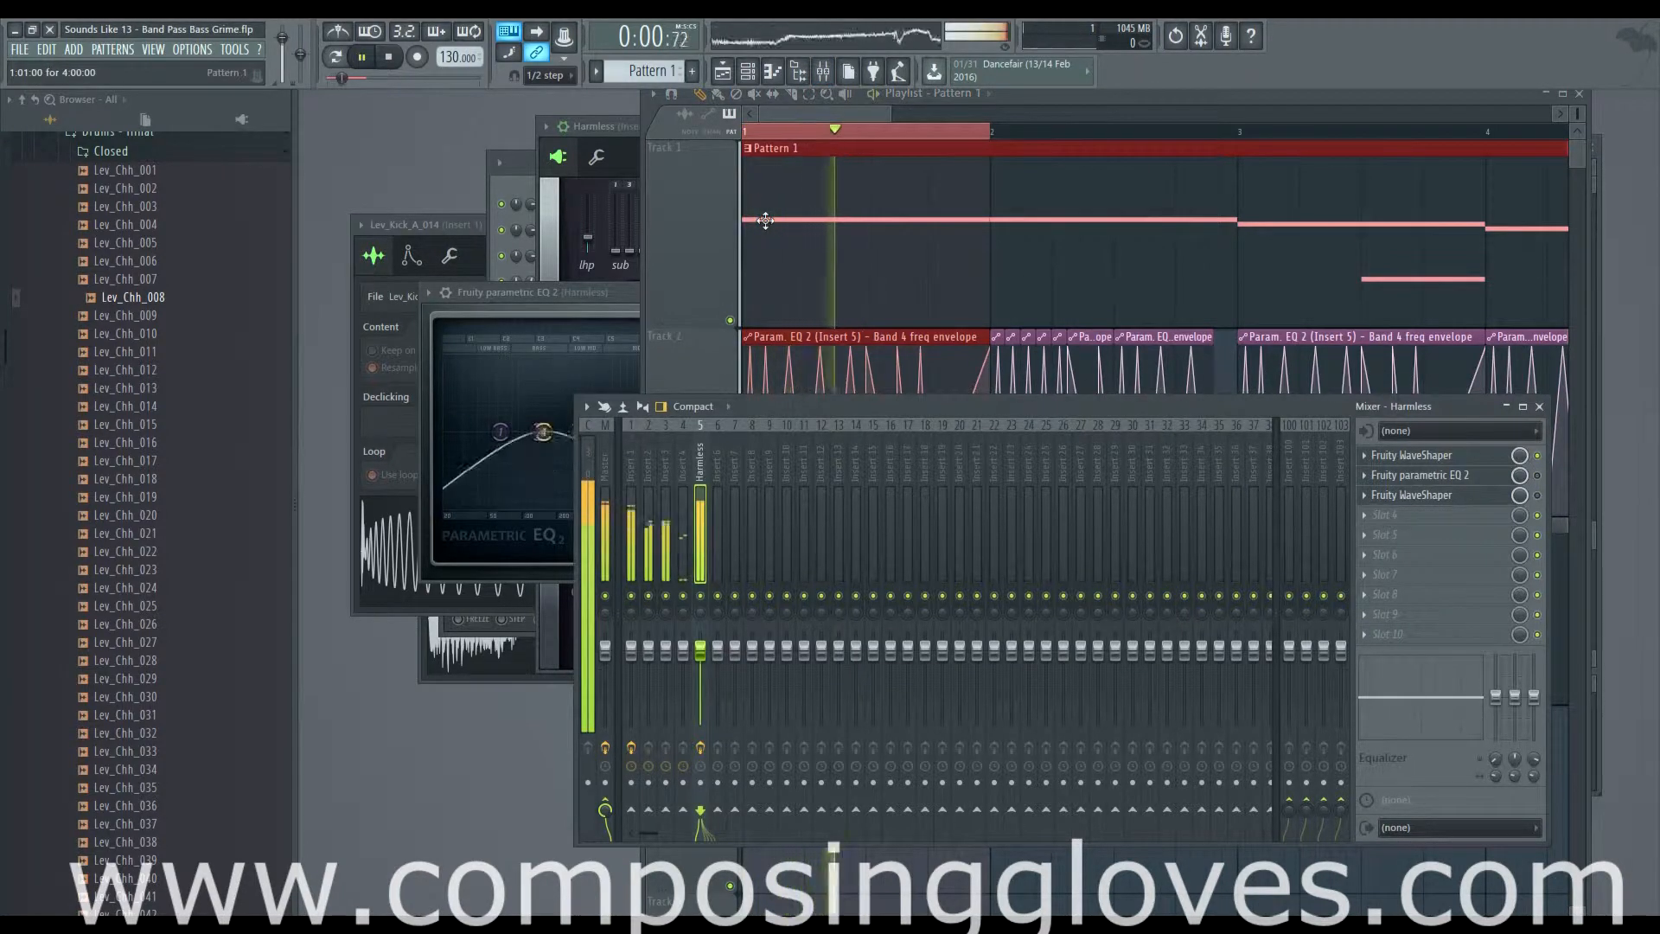
key("space")
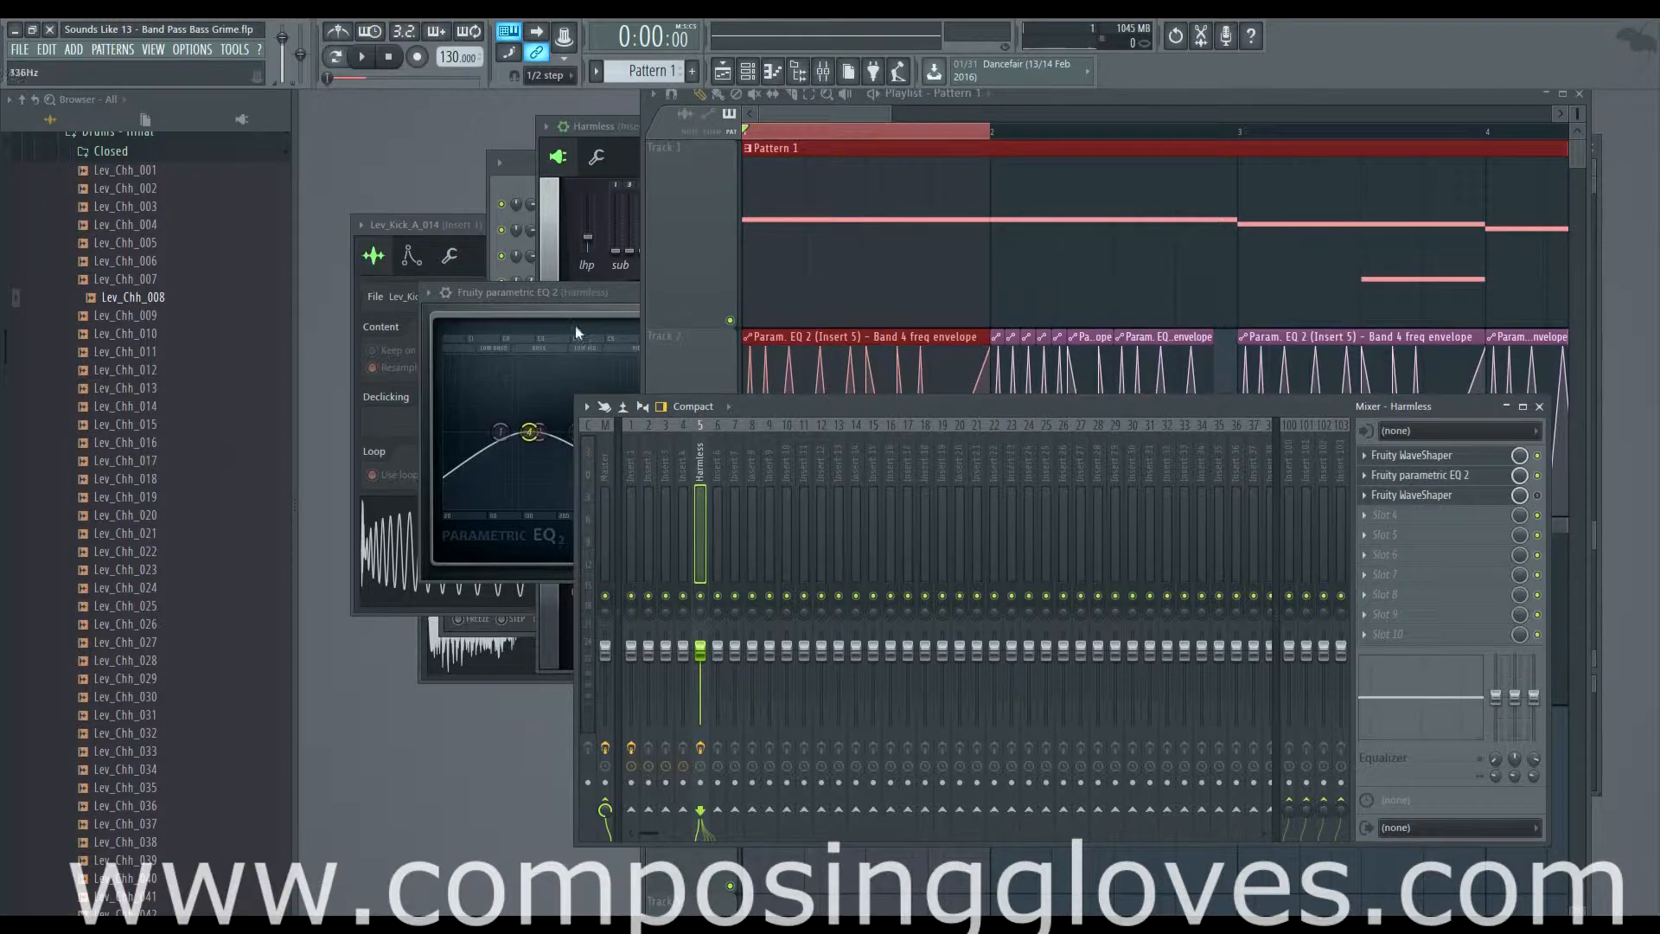
left_click_drag(624, 298, 536, 319)
key("space")
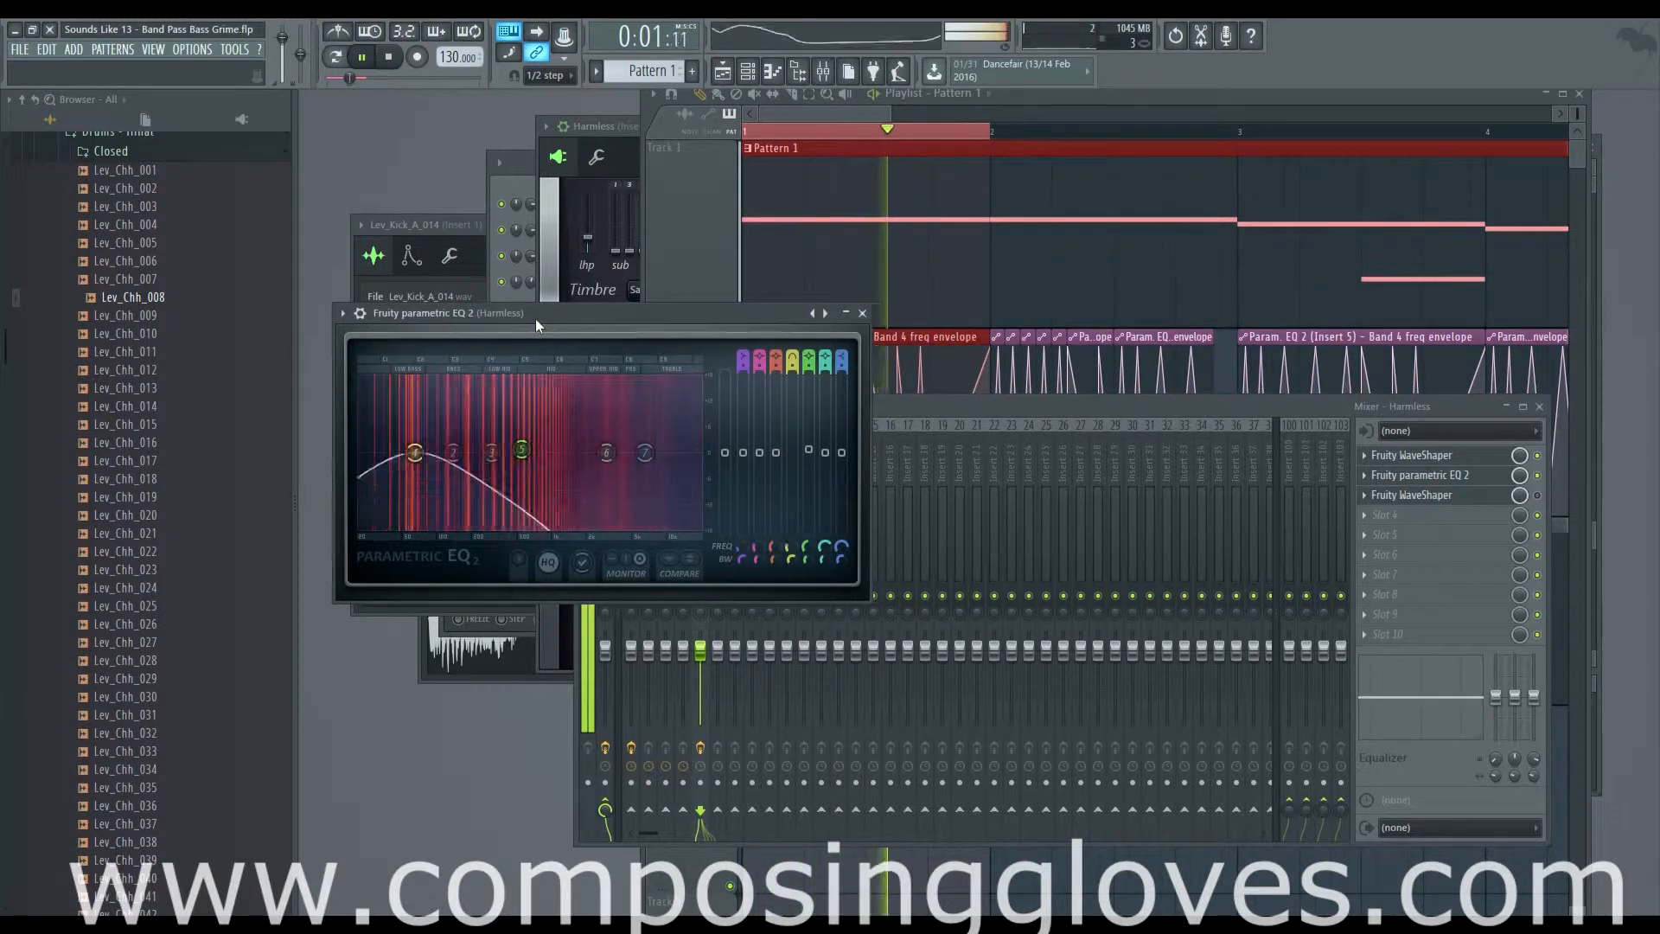
key("space")
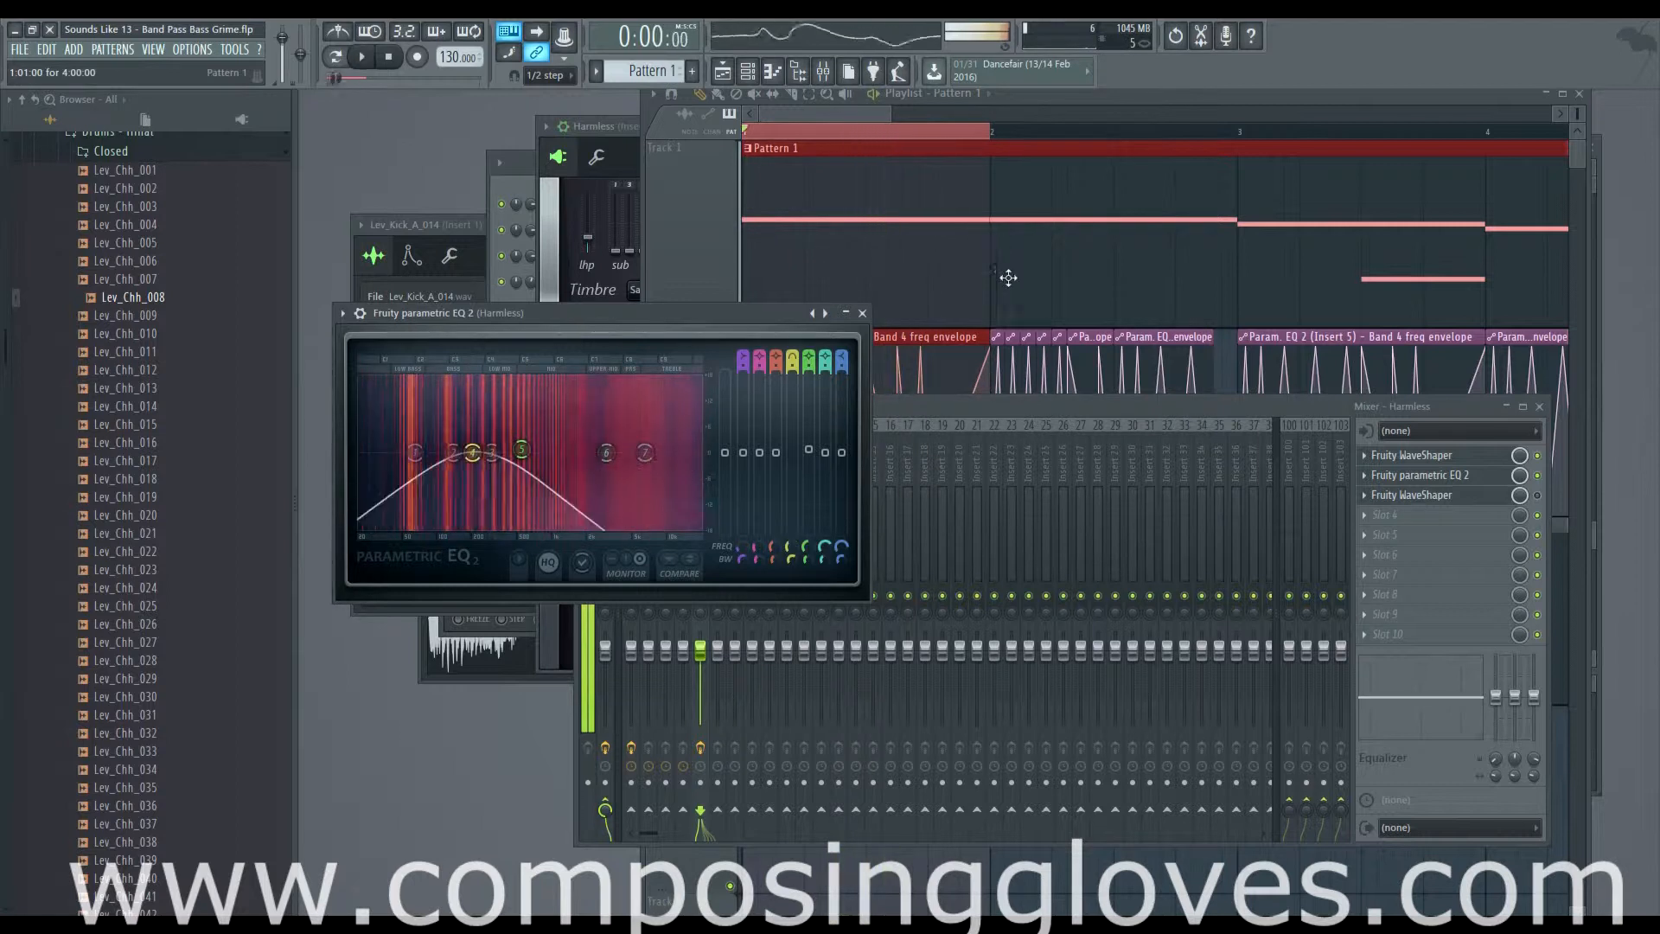
Open and enable the Fruity WaveShaper in slot 3 of the Harmless mixer track, and play the selected bar from the playlist
left_click(1493, 507)
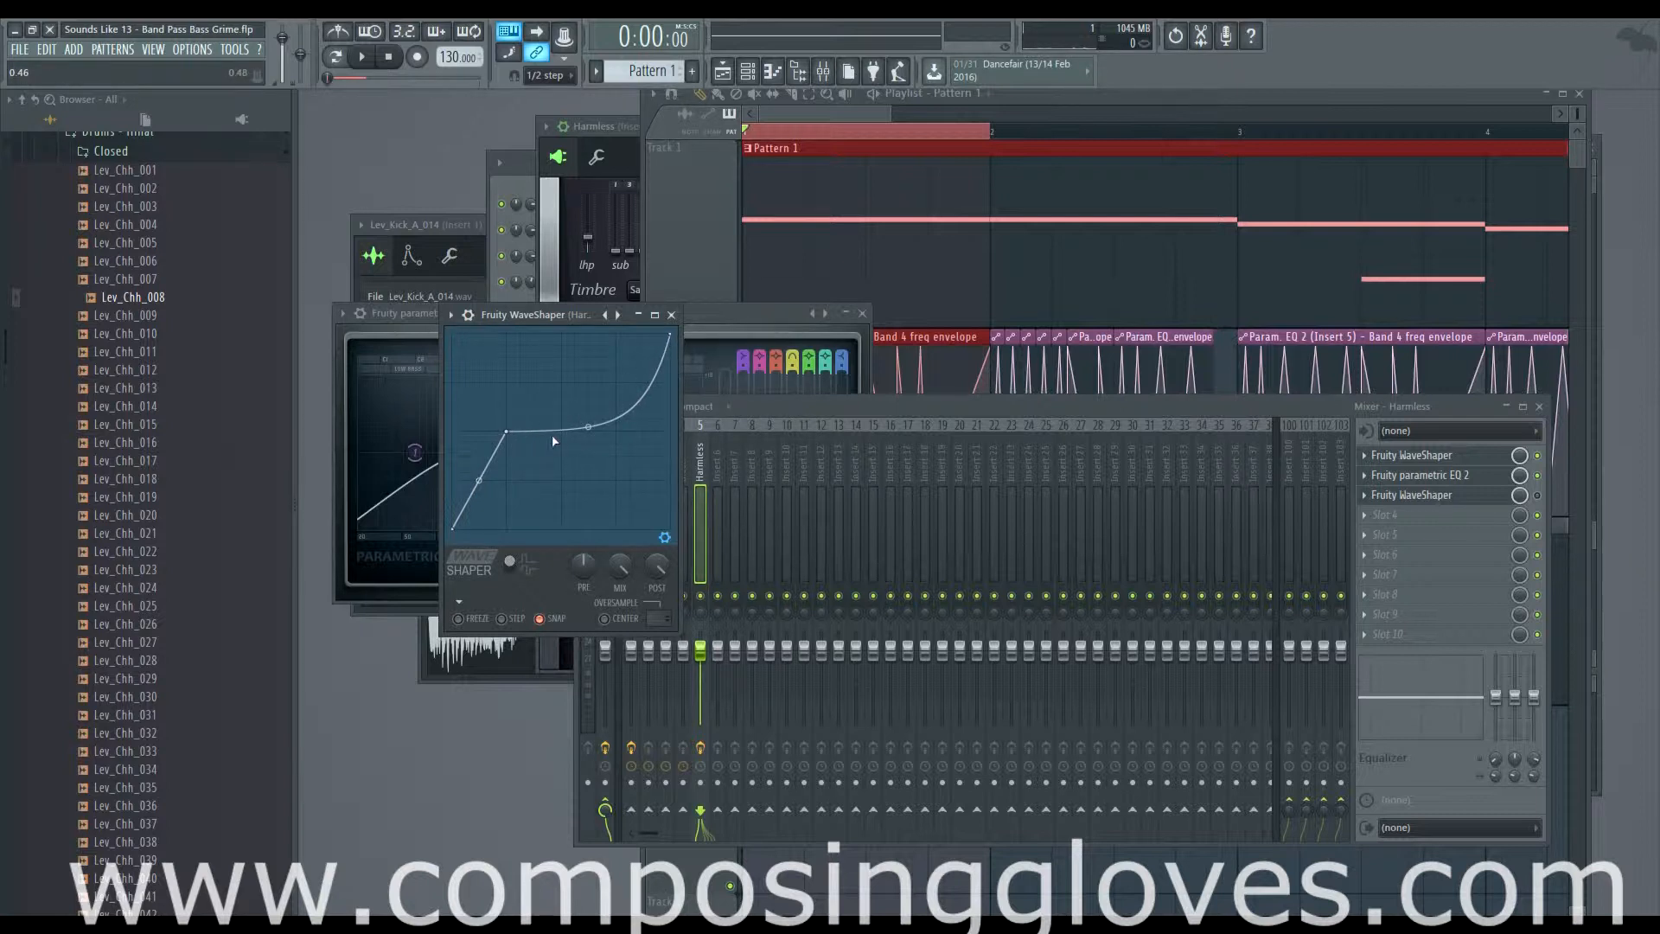
left_click(1544, 514)
left_click(808, 130)
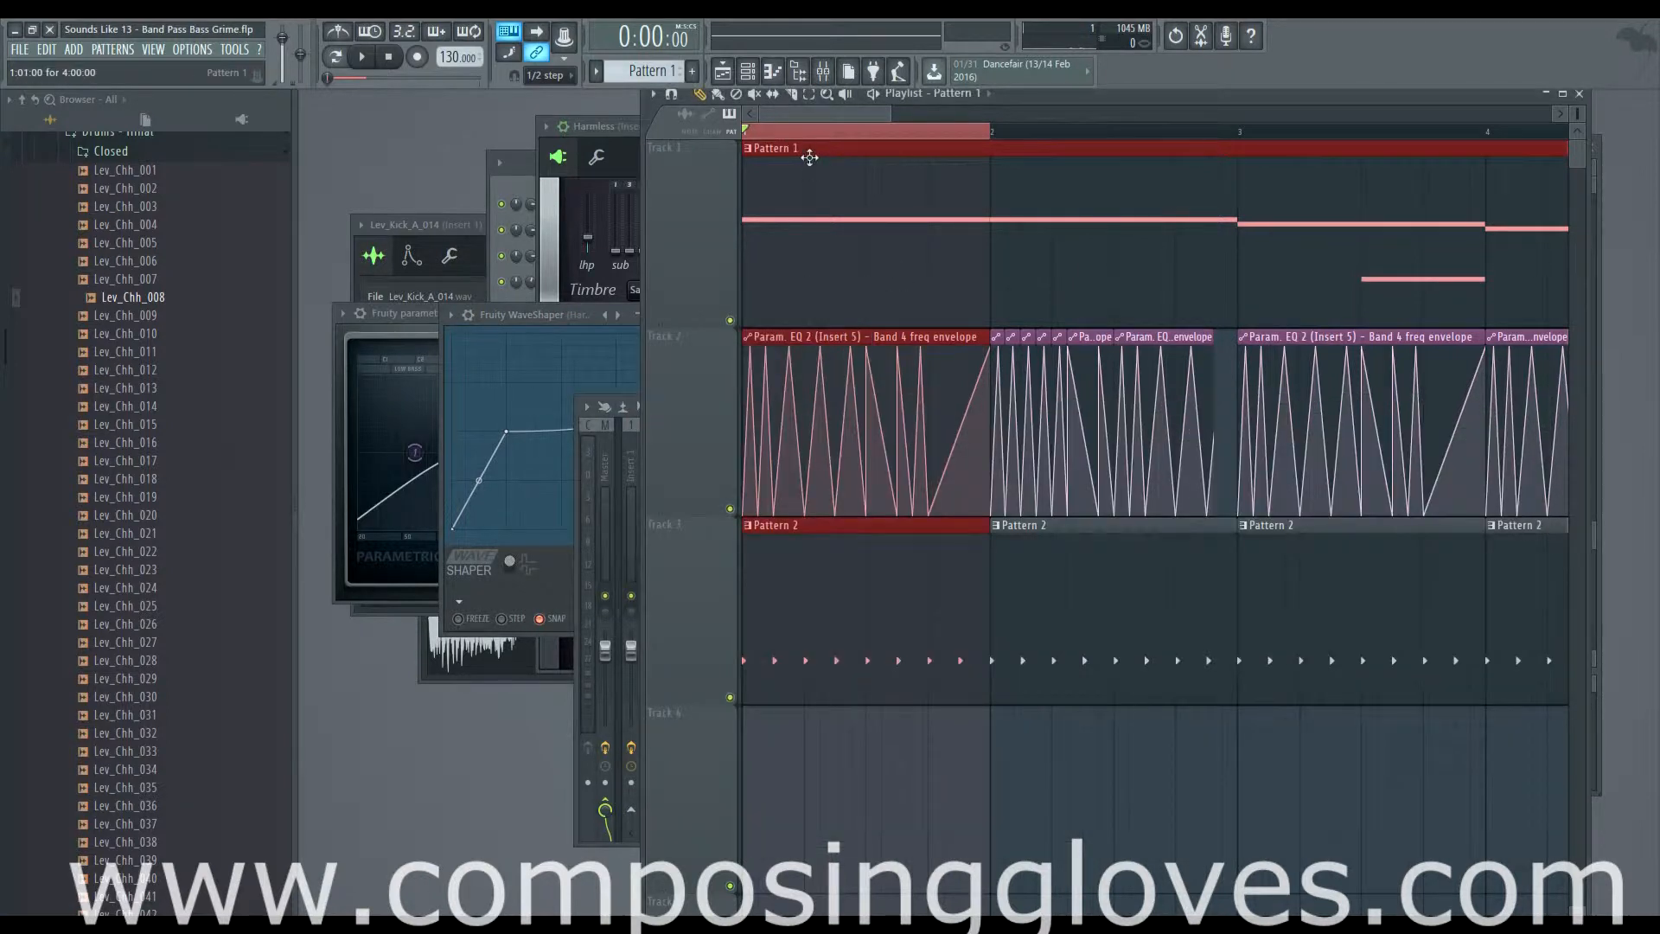
key("space")
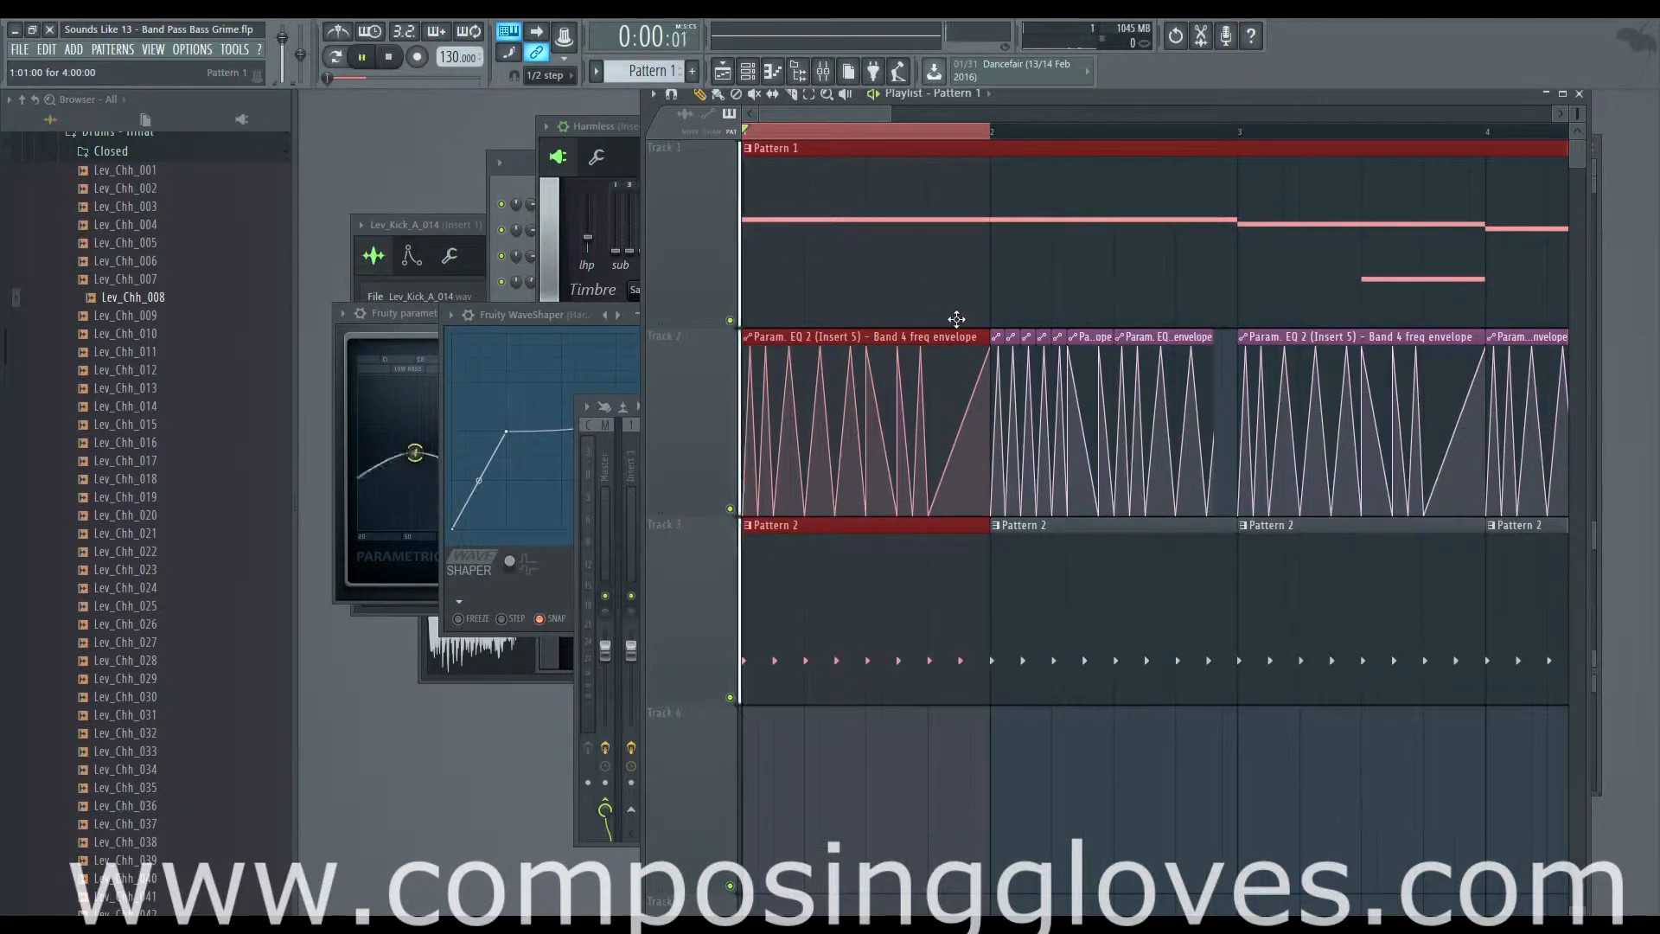
Clear the first-bar time selection and audition the arrangement from the second half of bar 3 and from bar 4
left_click(899, 139, "ctrl")
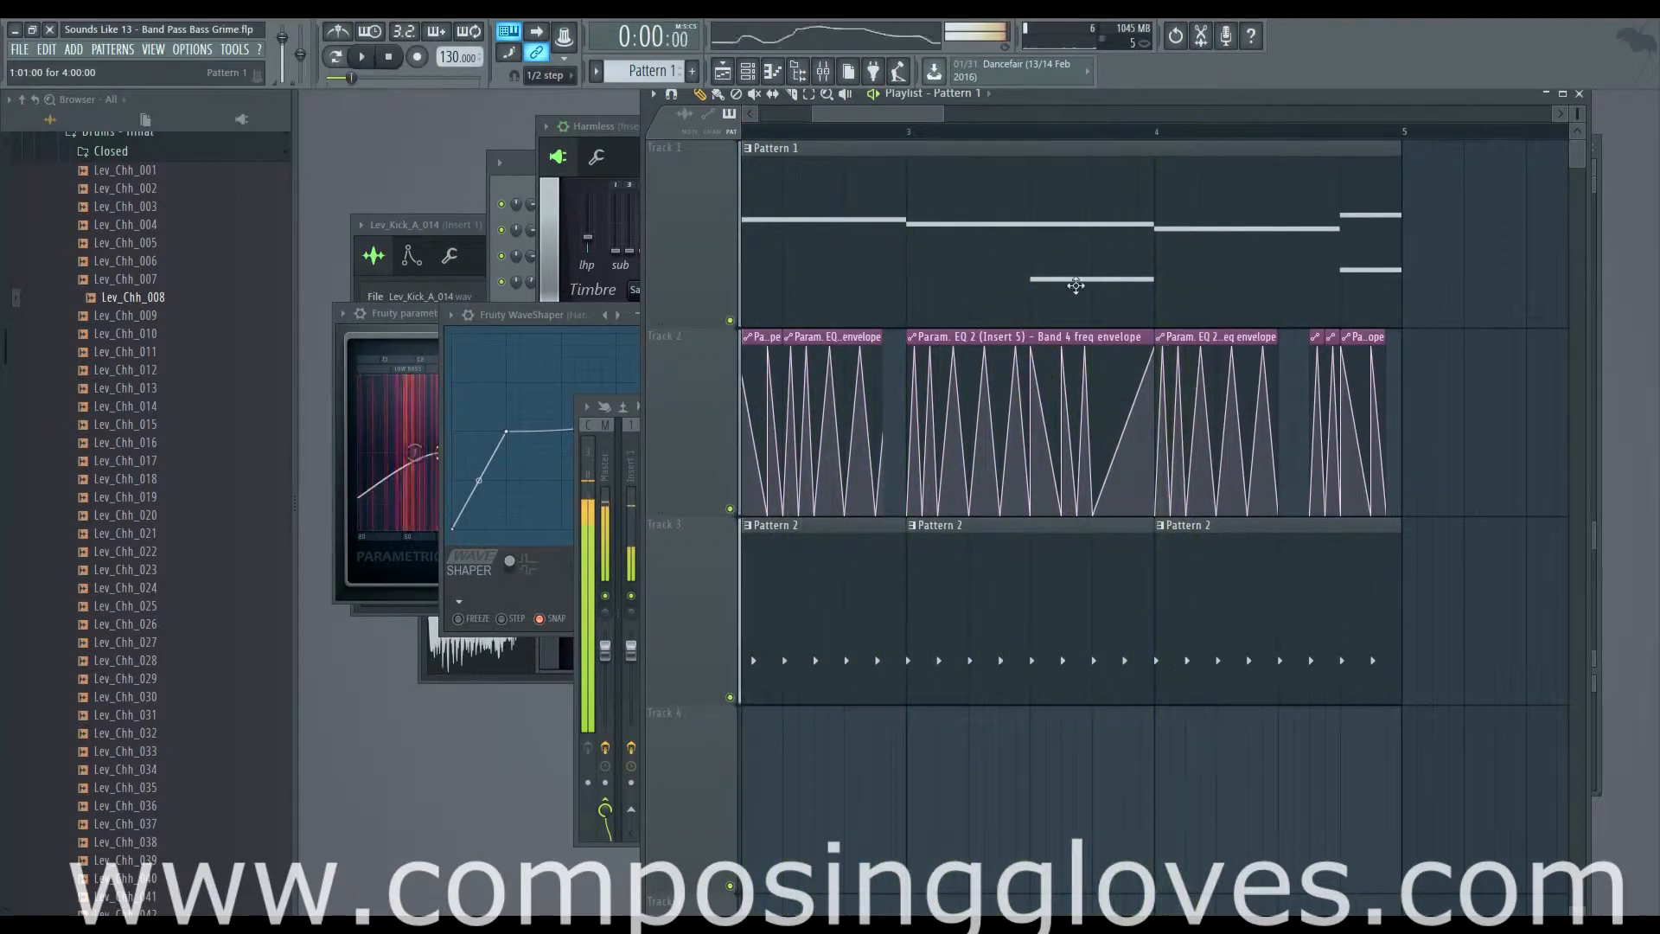
key("space")
left_click_drag(882, 111, 877, 110)
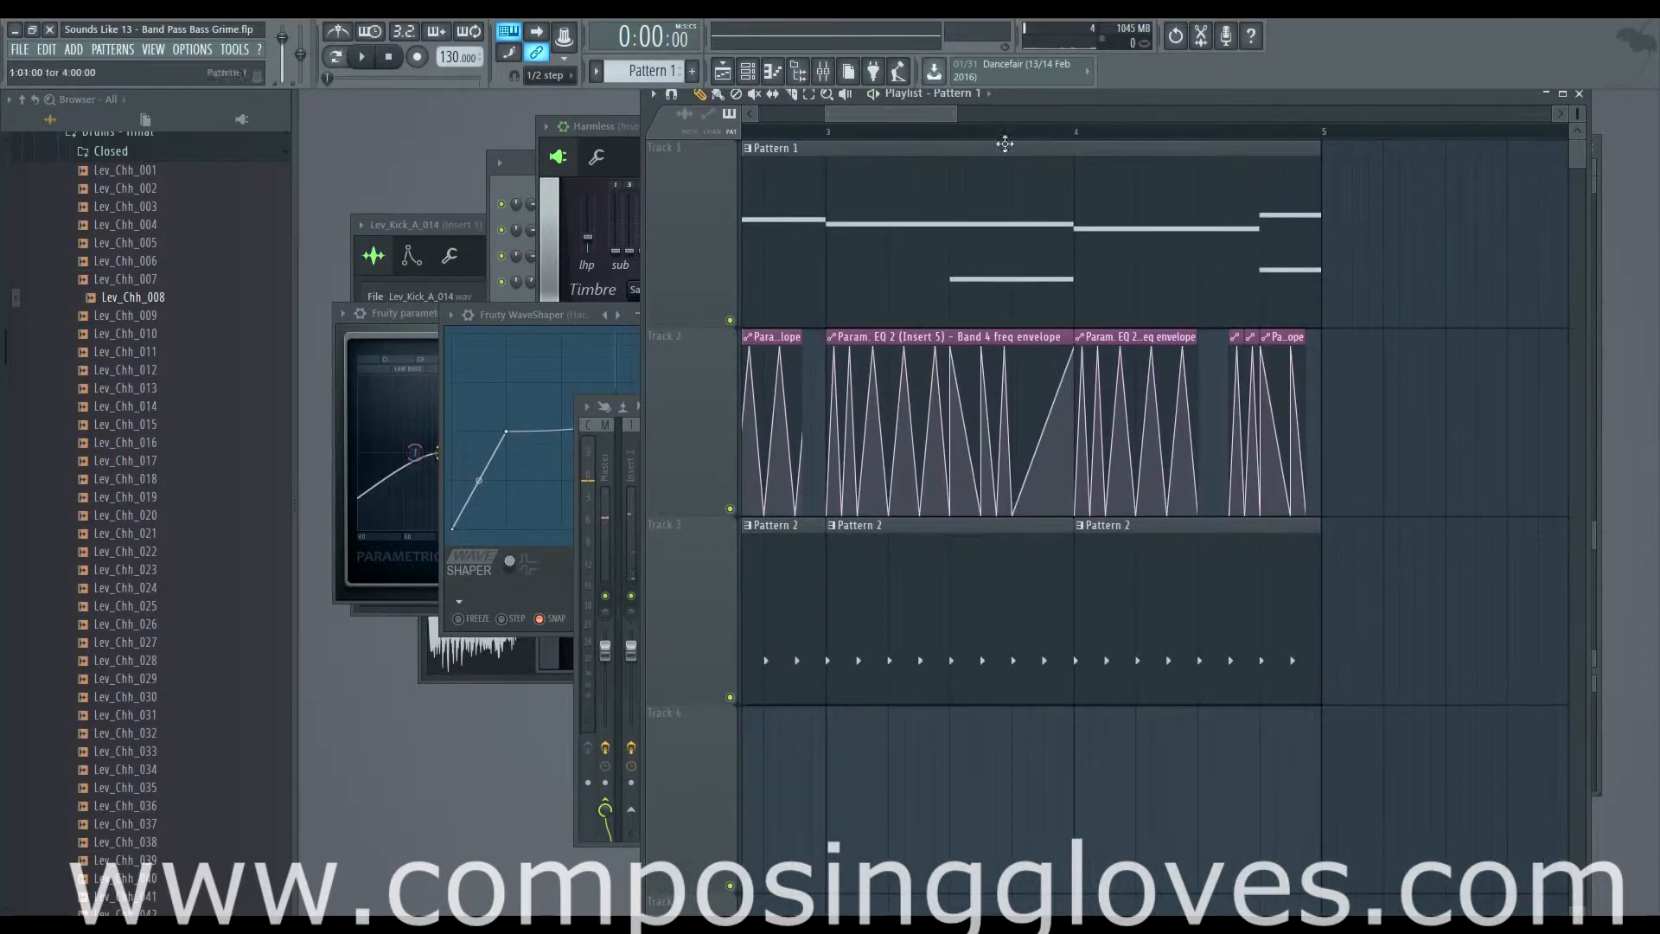
left_click(1019, 134)
key("space")
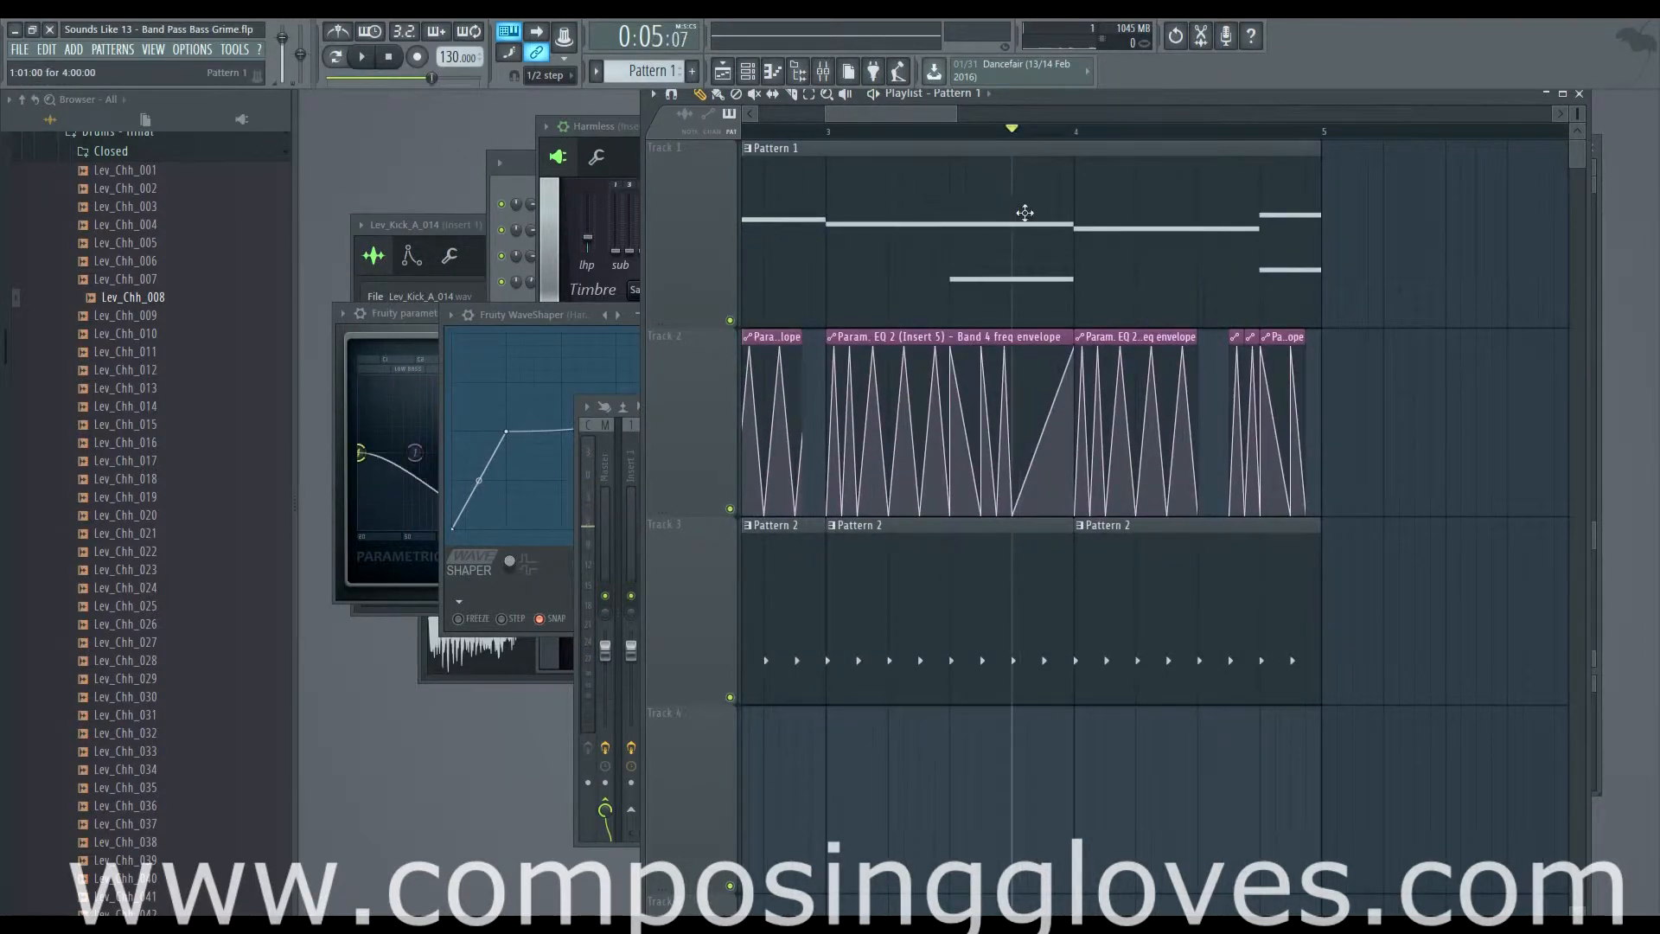
key("space")
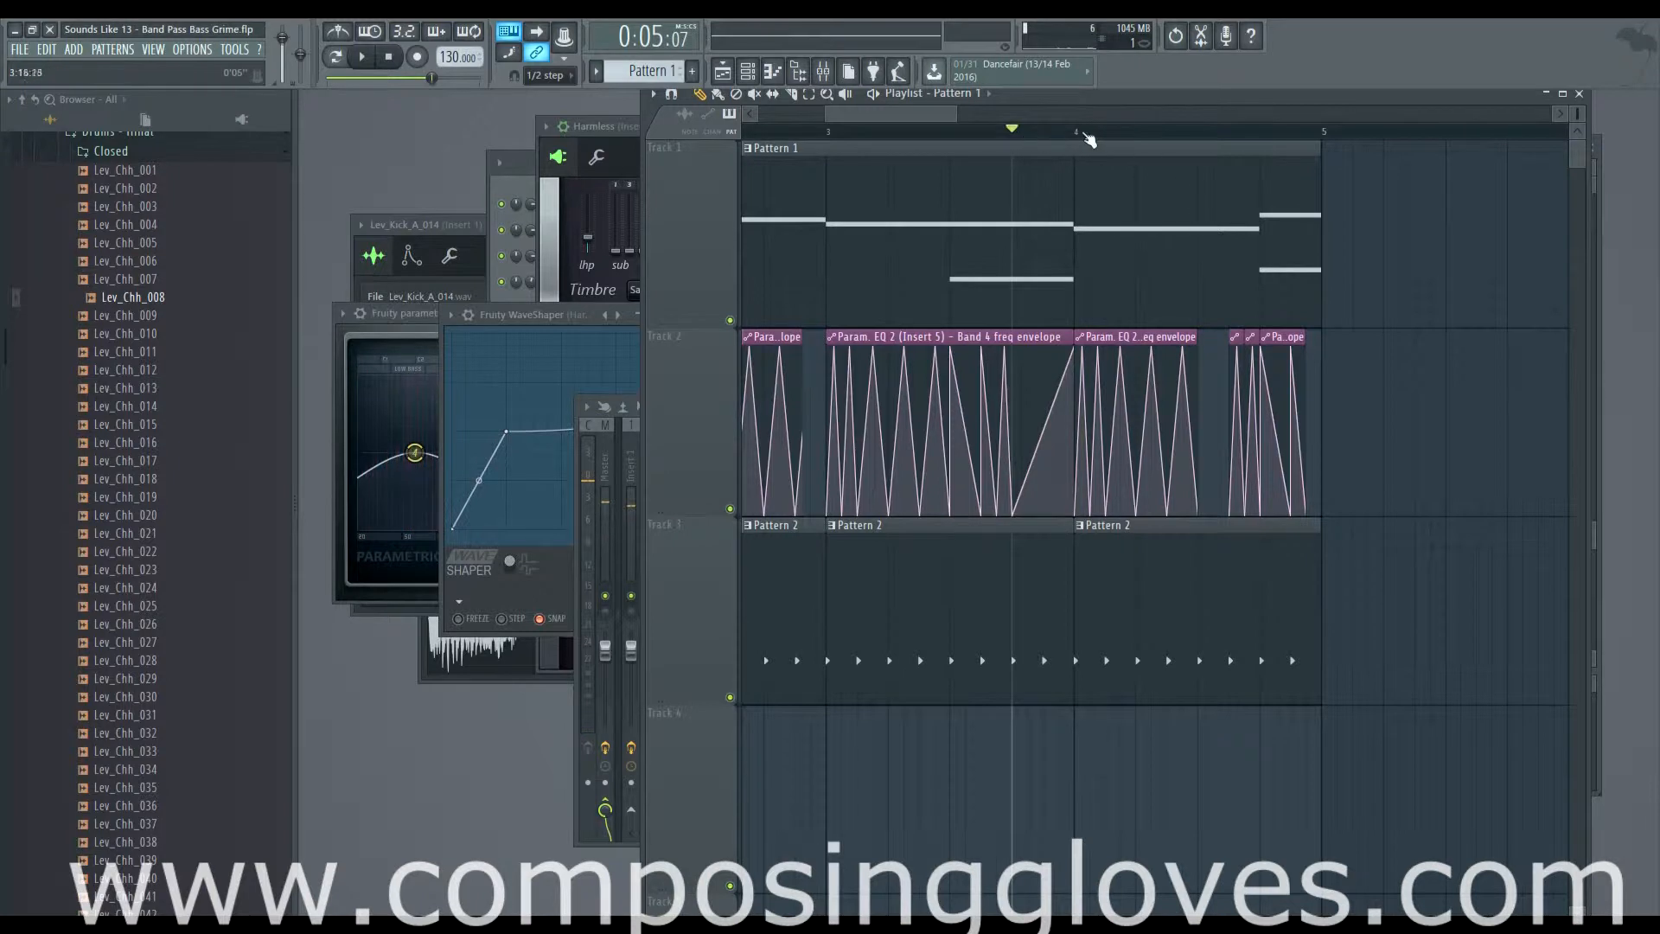
left_click(1079, 134)
key("space")
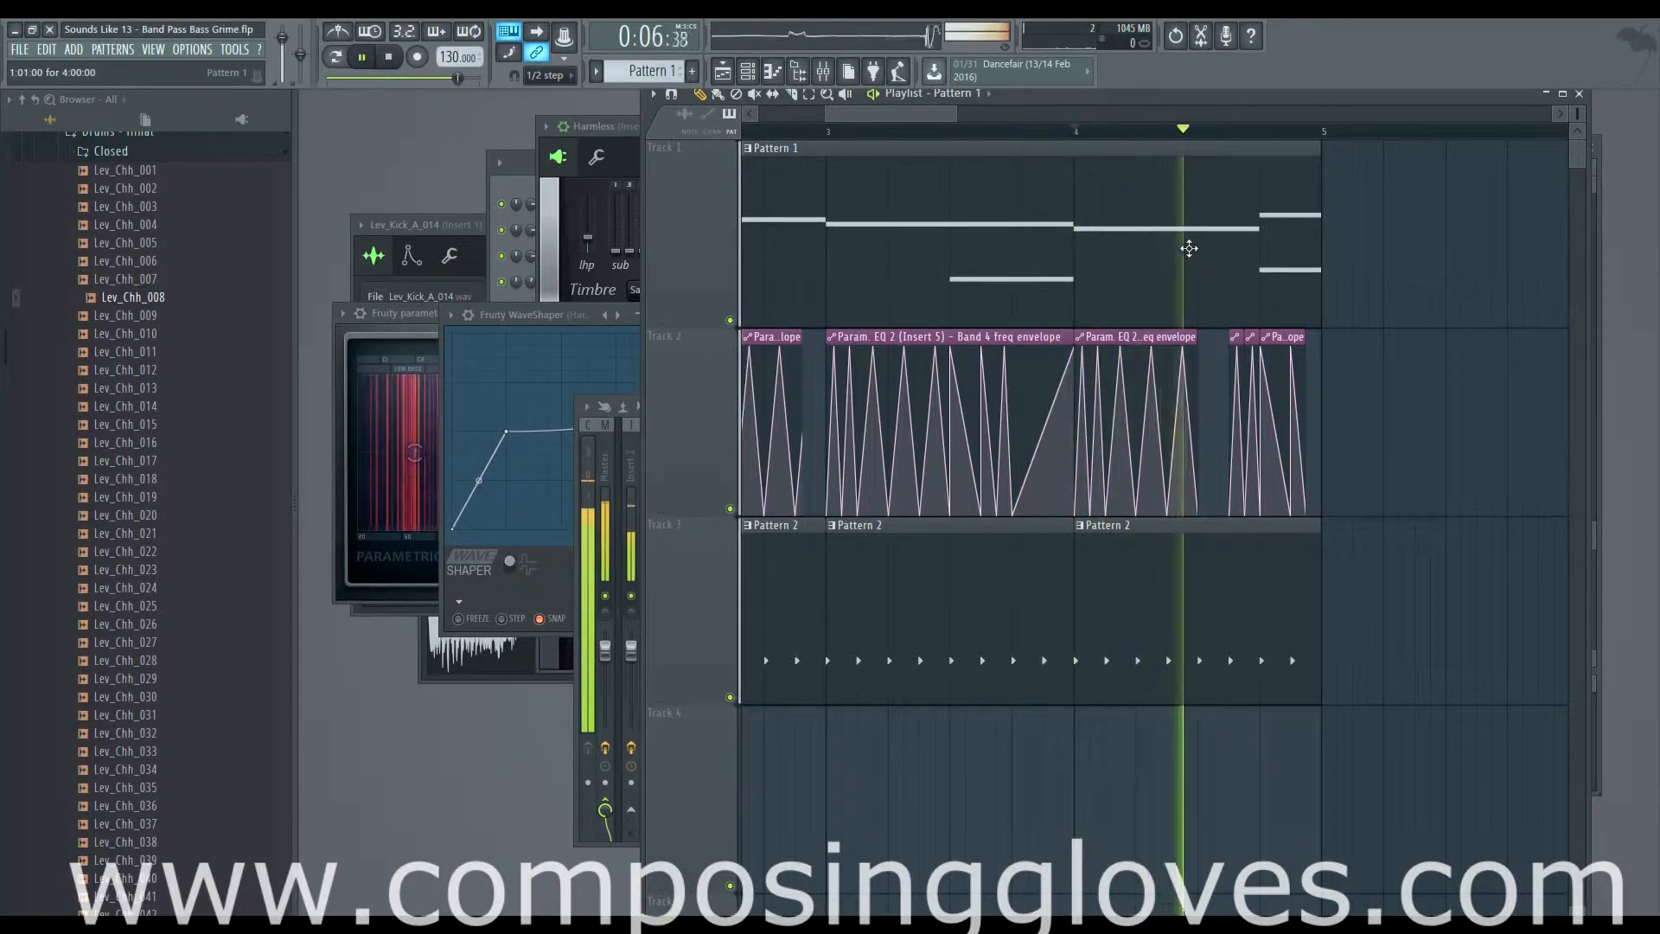
key("space")
left_click(1208, 134)
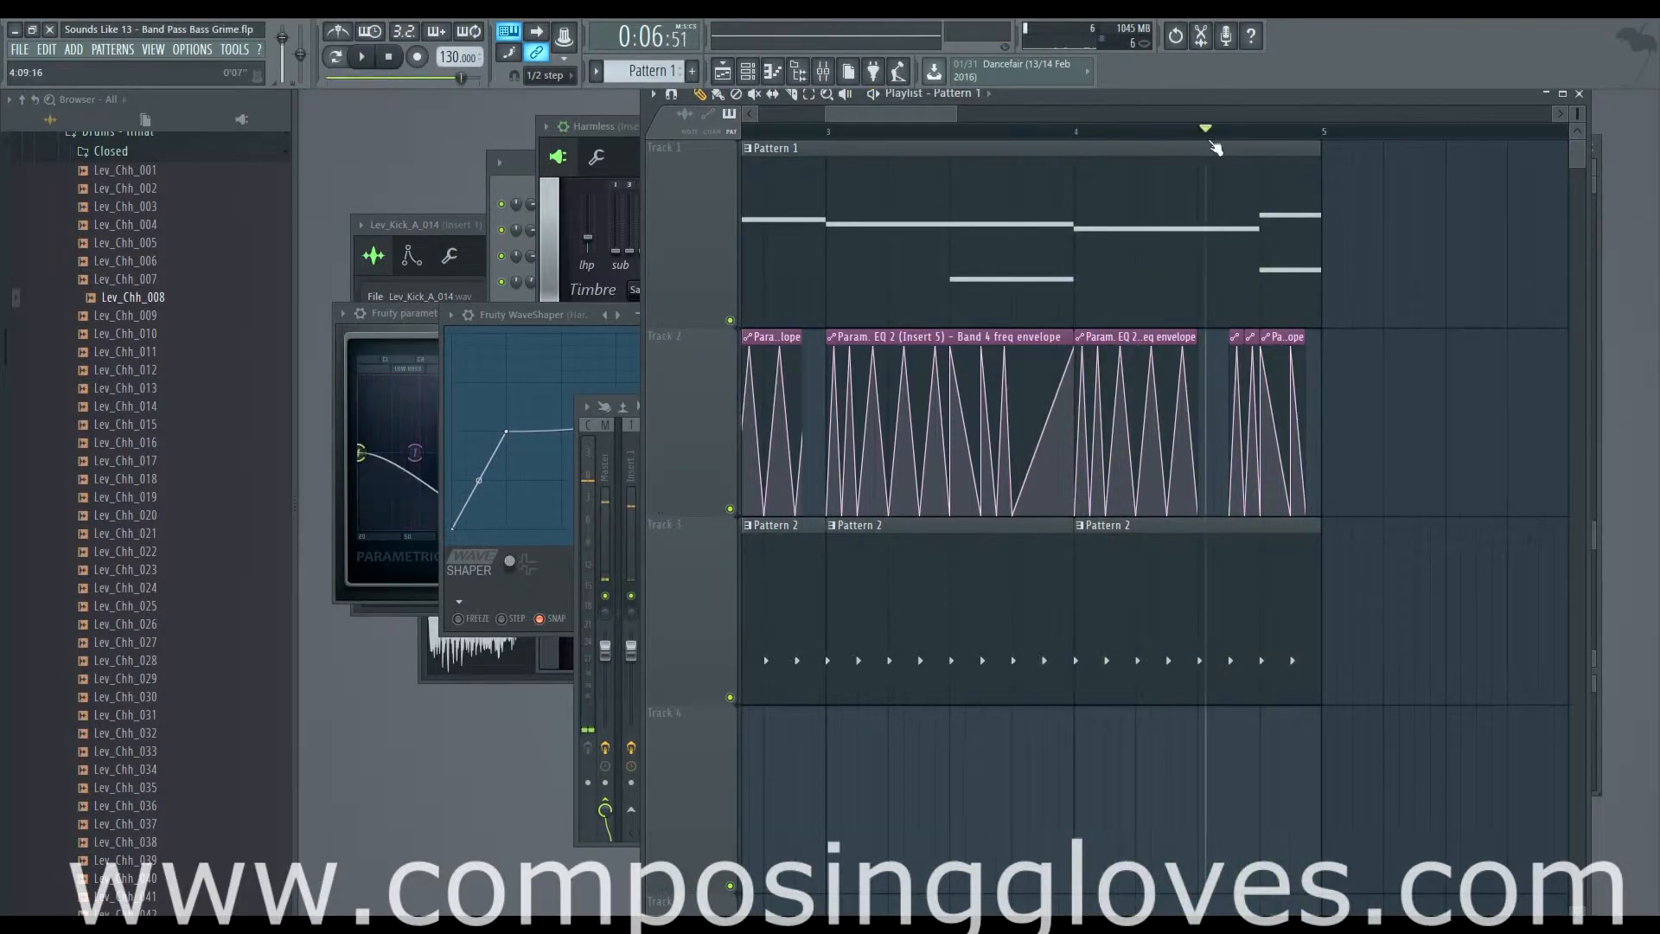
left_click(1209, 135)
Examine the Band 4 freq envelope clips on track 2 up close and as a whole, with a short playback
left_click_drag(919, 114, 723, 178)
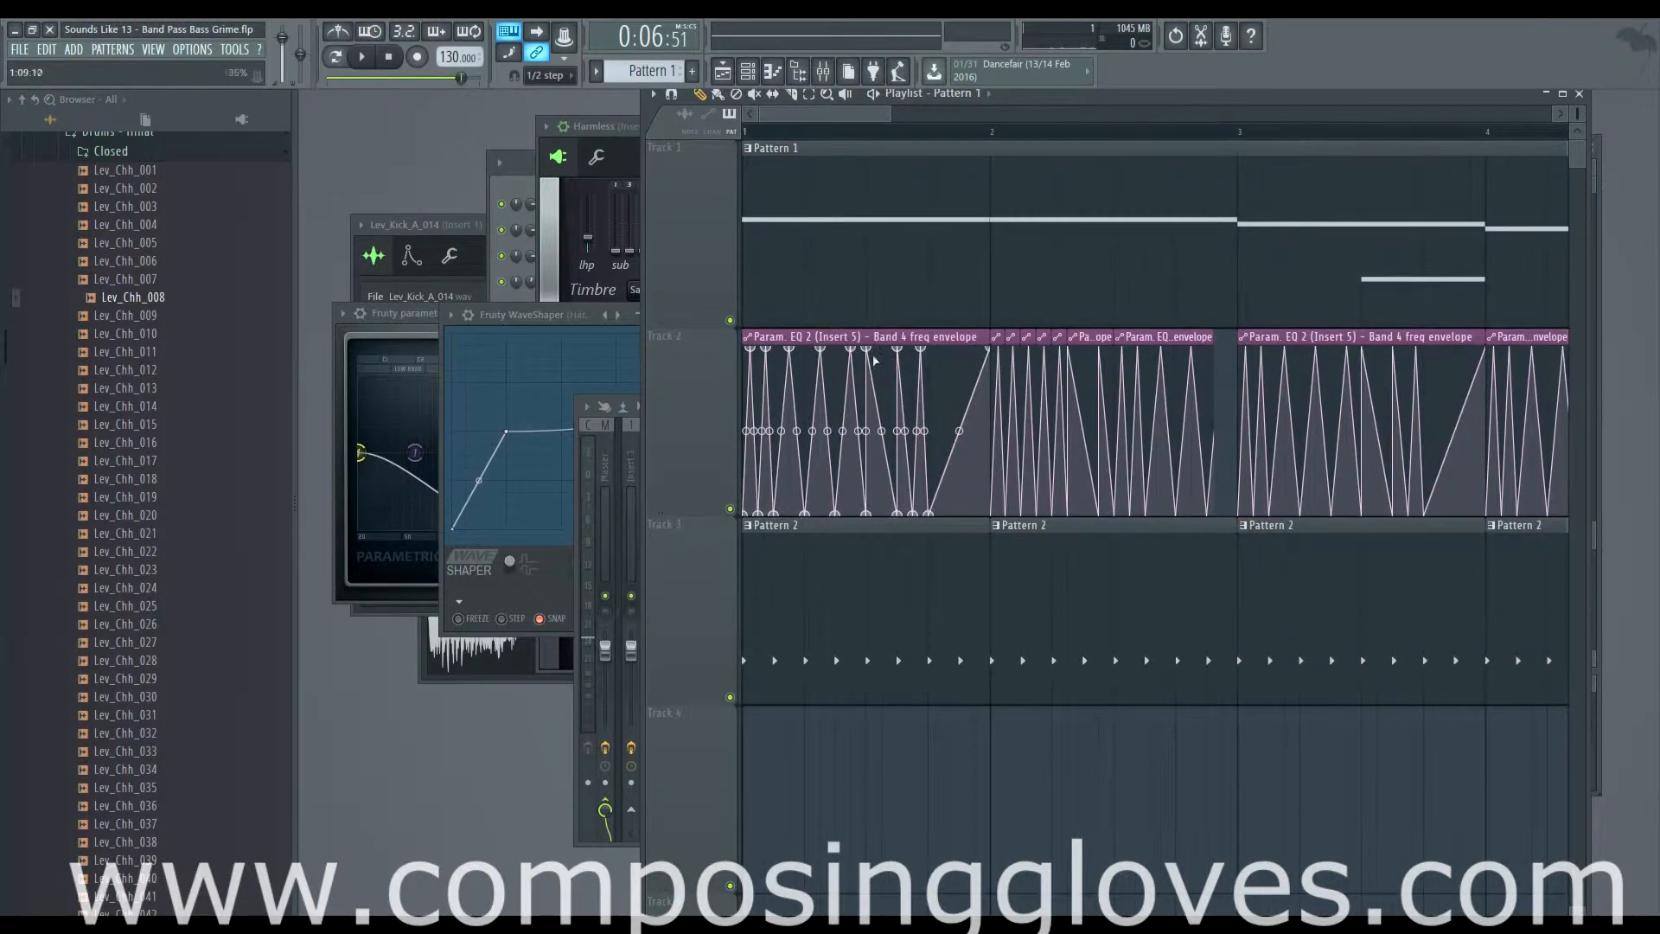
scroll(871, 344, "down", 3)
scroll(778, 267, "up", 3)
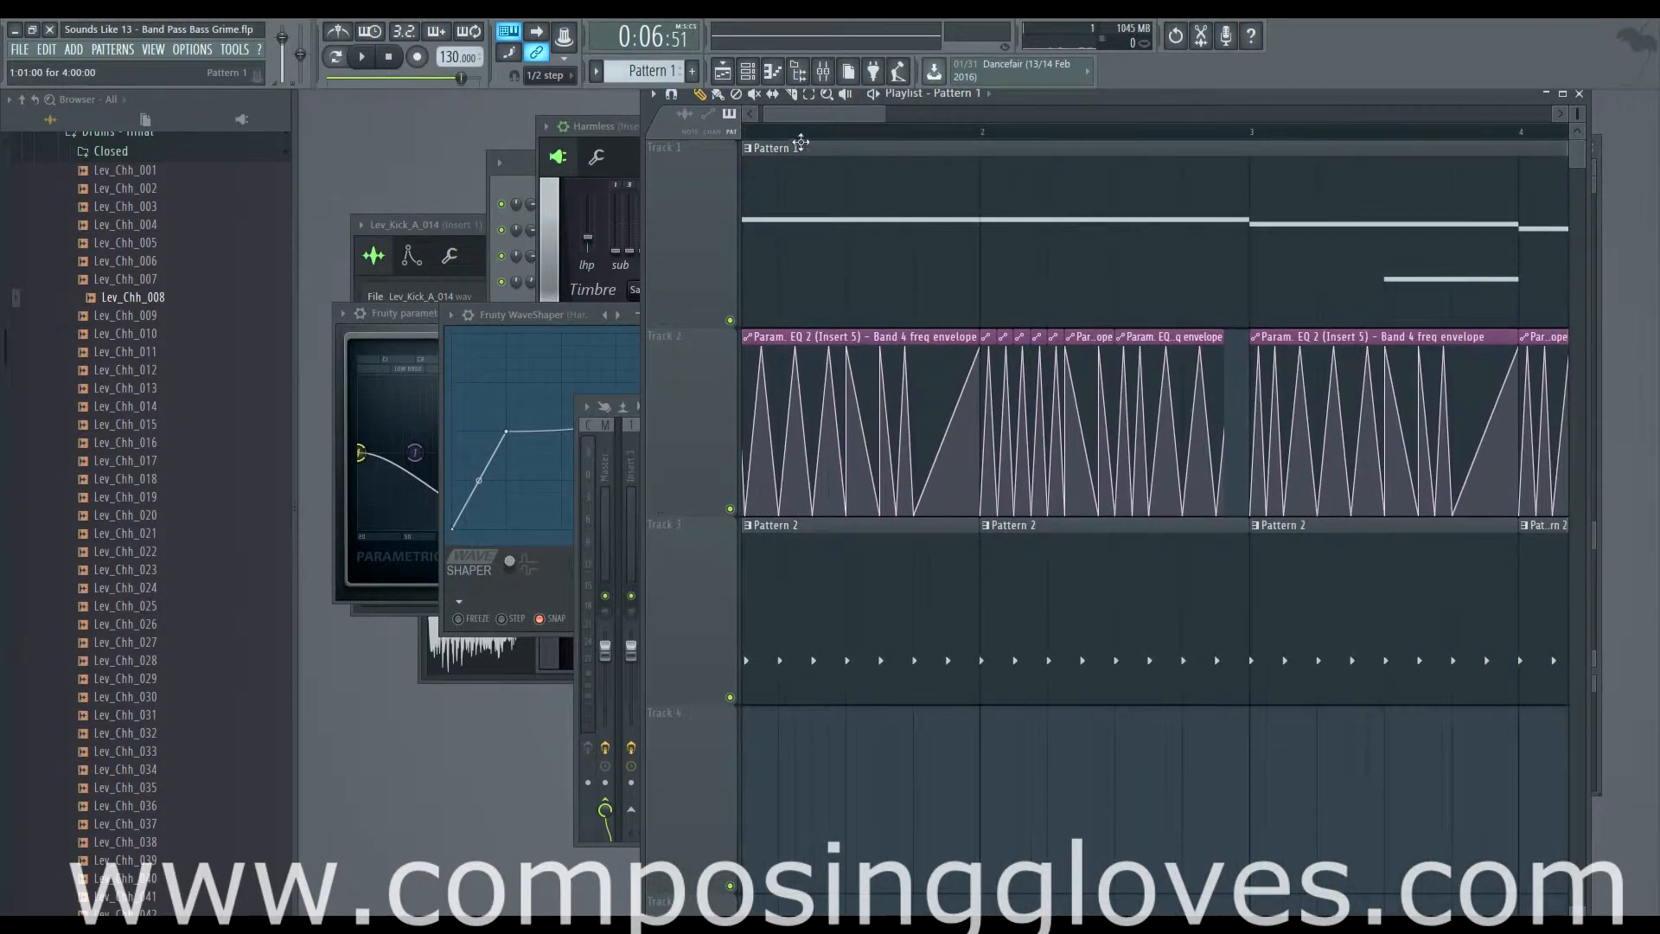
scroll(800, 141, "up", 1)
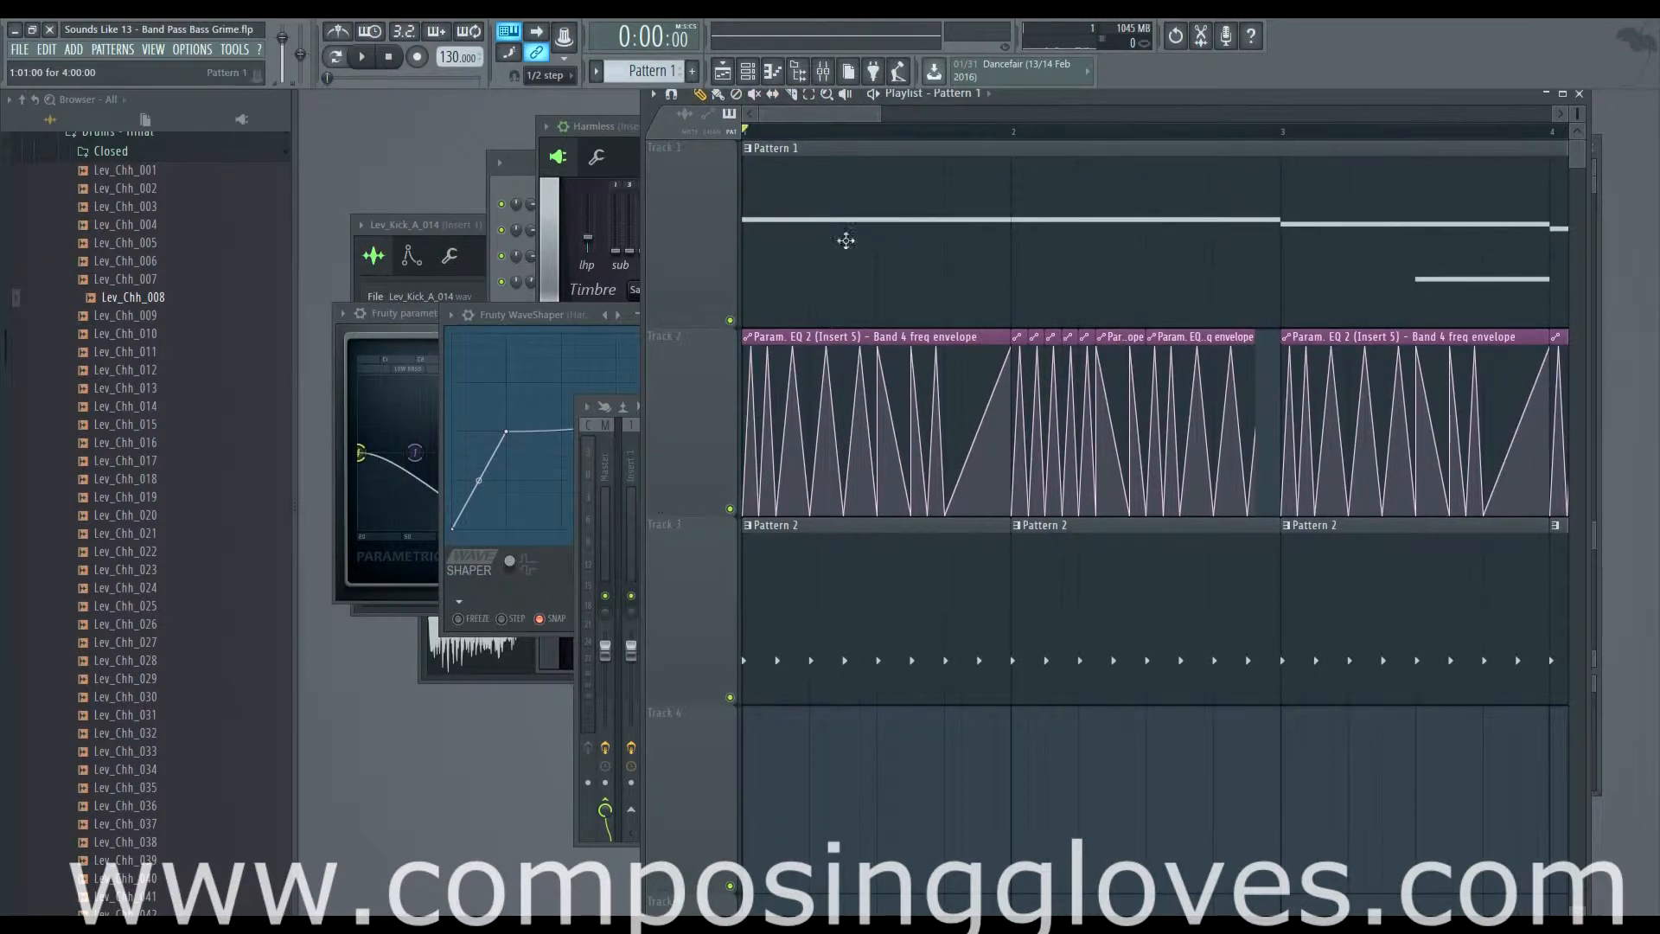
scroll(871, 296, "up", 4)
scroll(1020, 298, "down", 2)
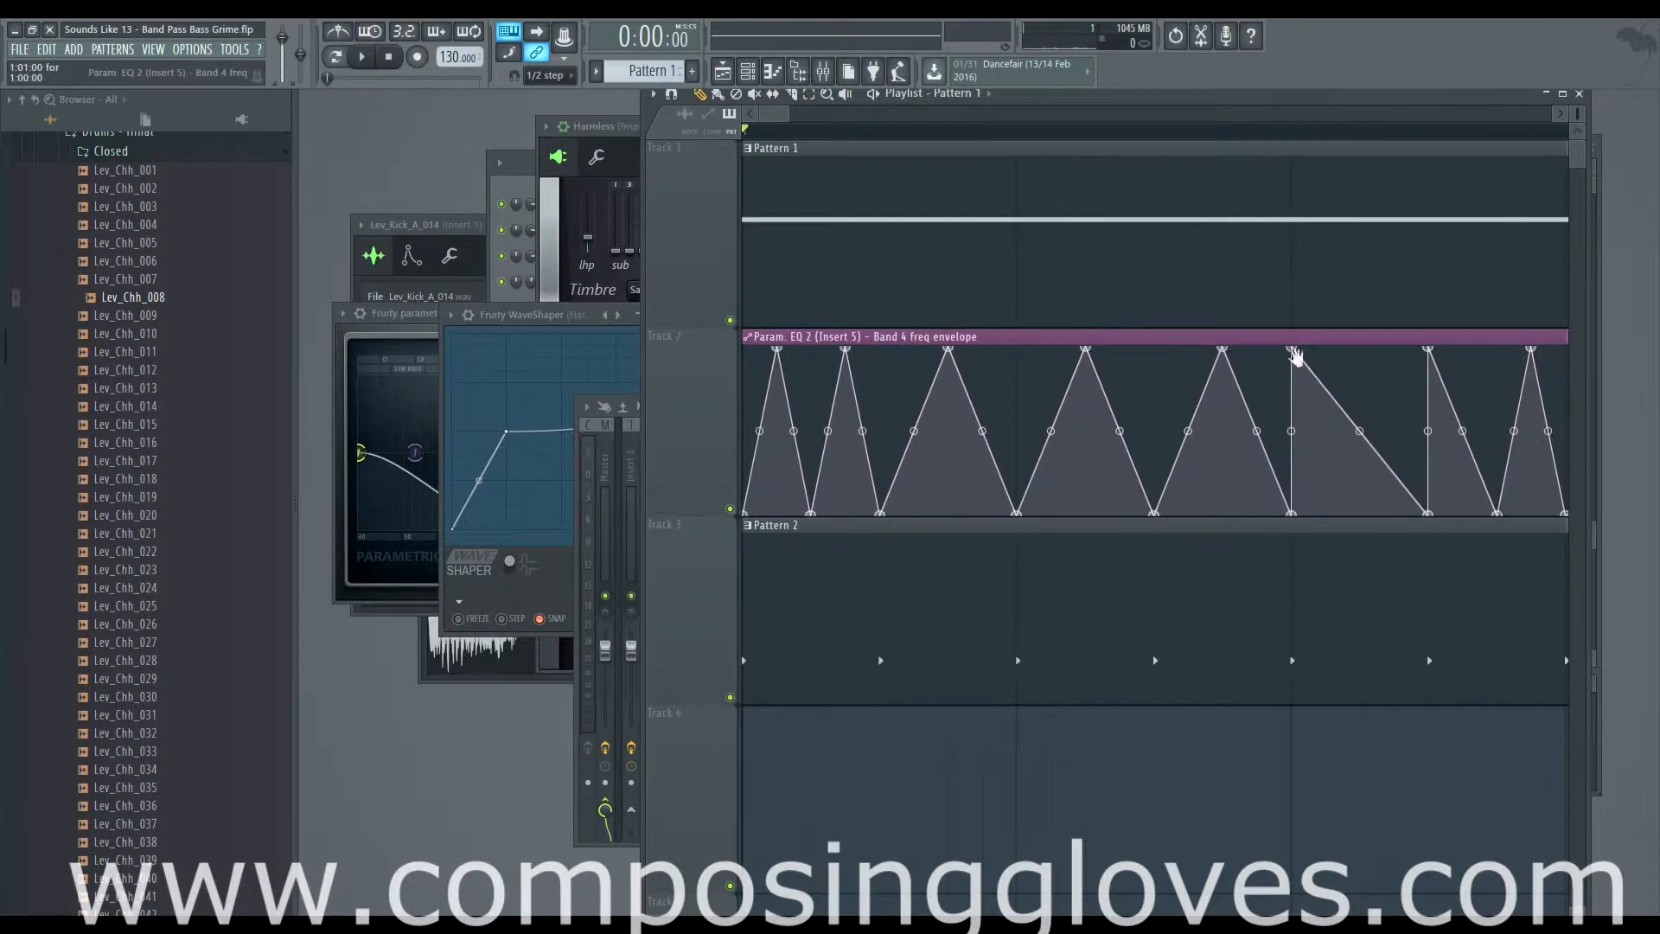
scroll(1012, 298, "down", 1)
scroll(1011, 298, "down", 3)
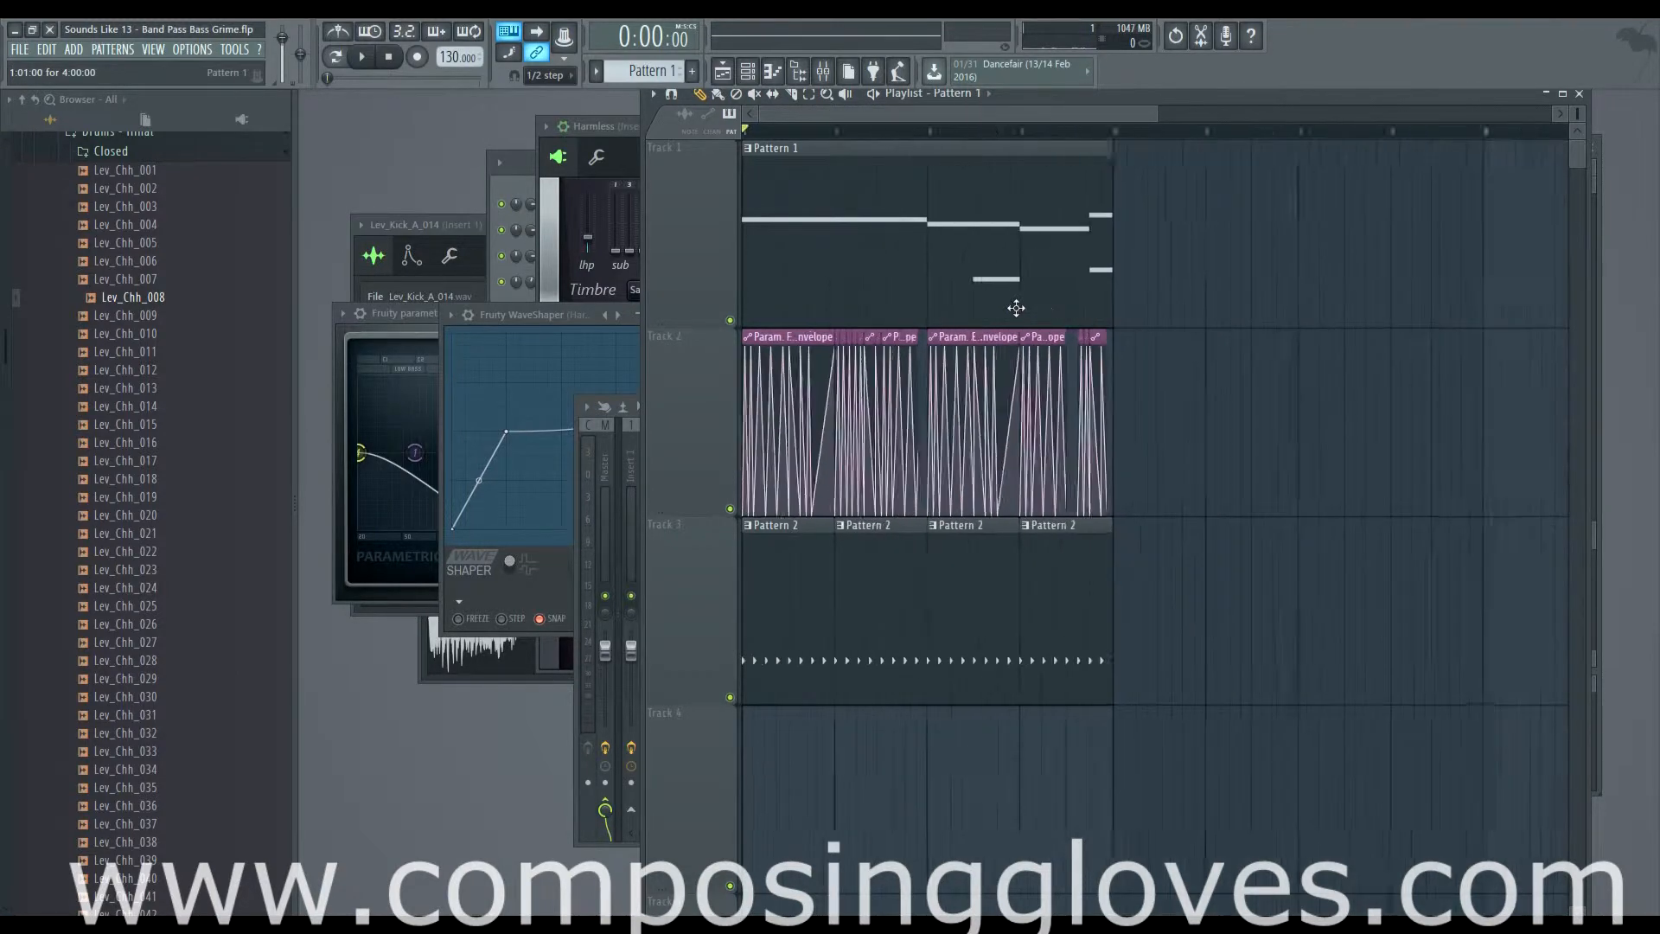
scroll(1010, 216, "up", 3)
key("space")
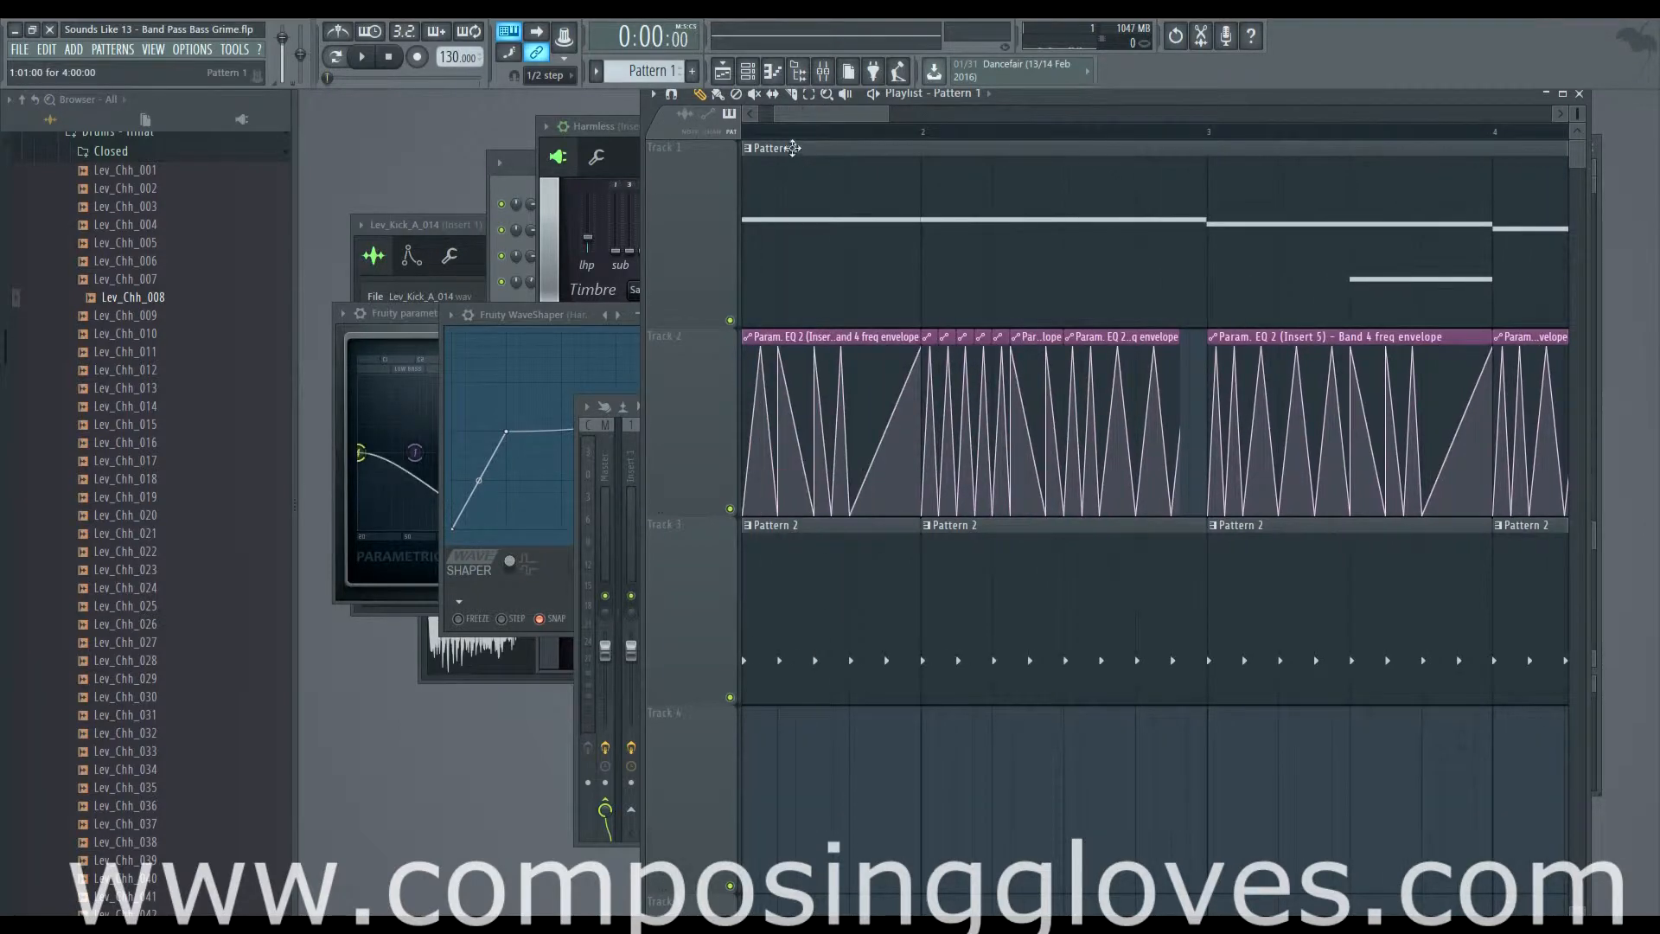
key("space")
Close the slot 3 WaveShaper and parametric EQ 2 windows, move the Harmless window aside, and return to the playlist
left_click(562, 208)
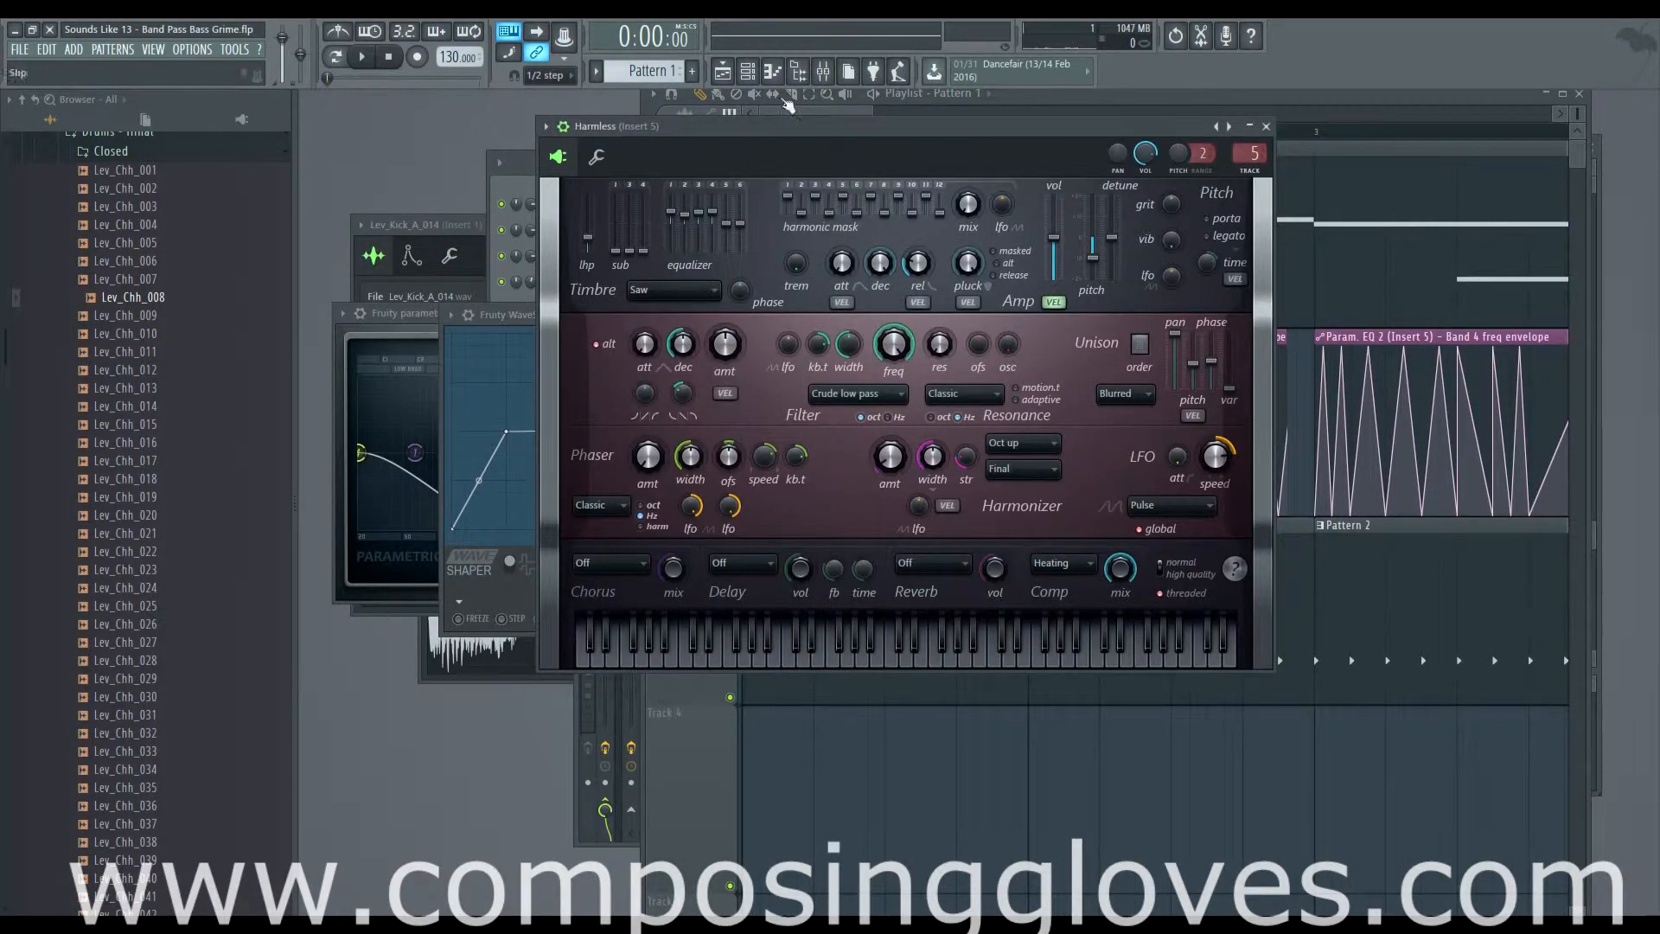
left_click(823, 71)
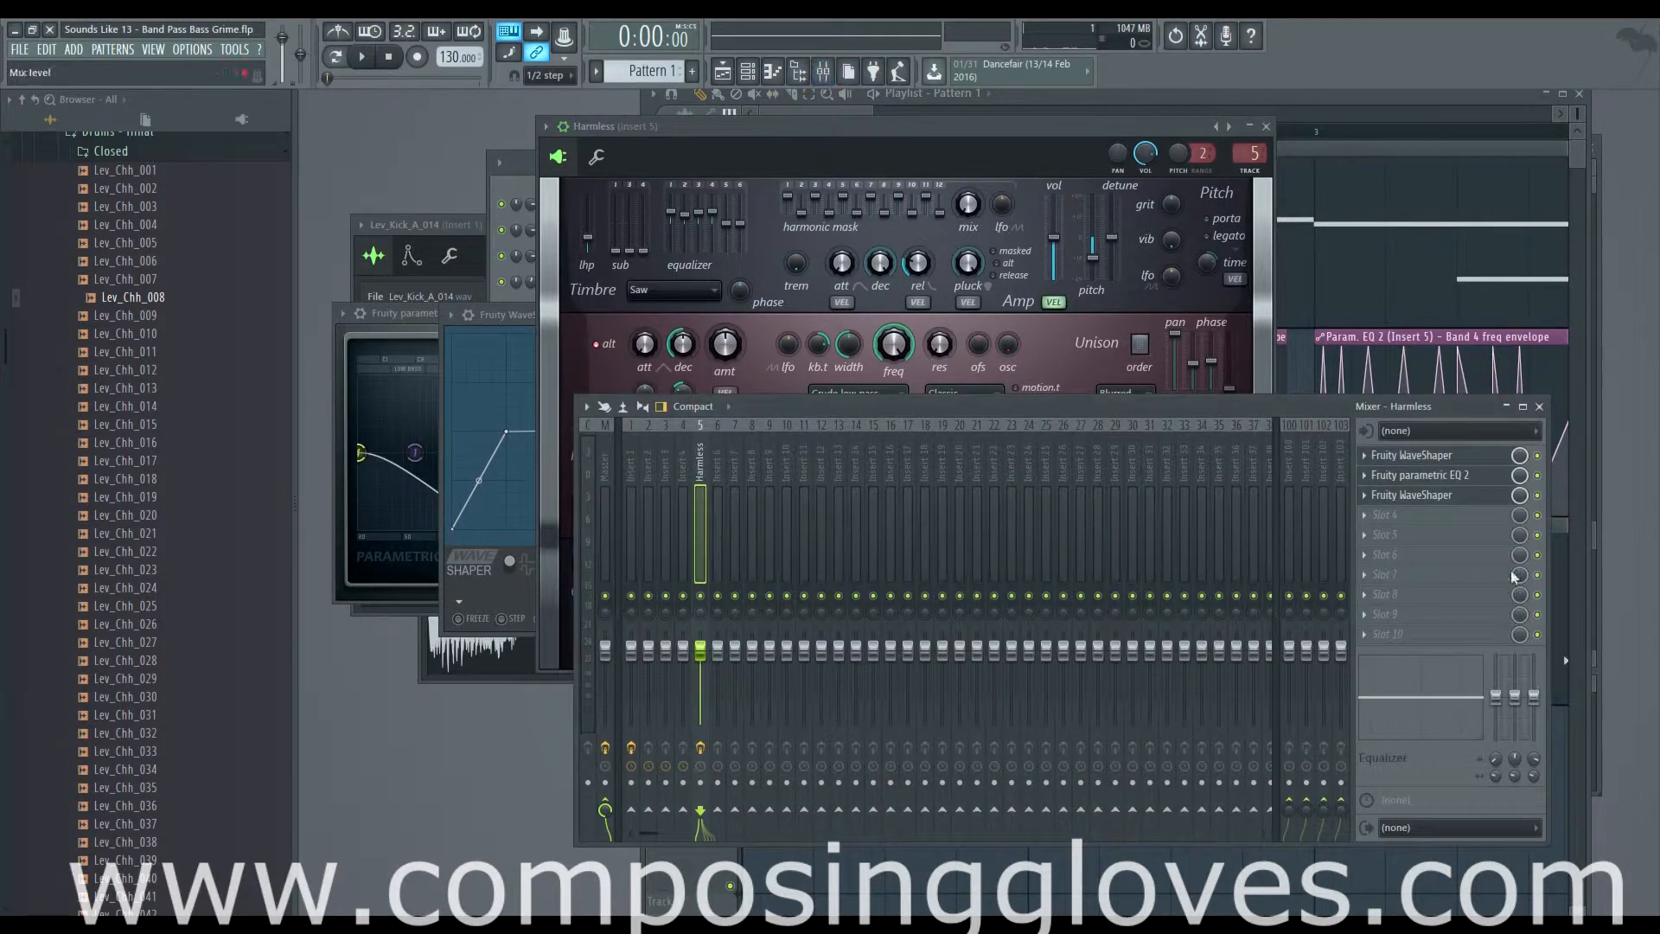
left_click(1422, 494)
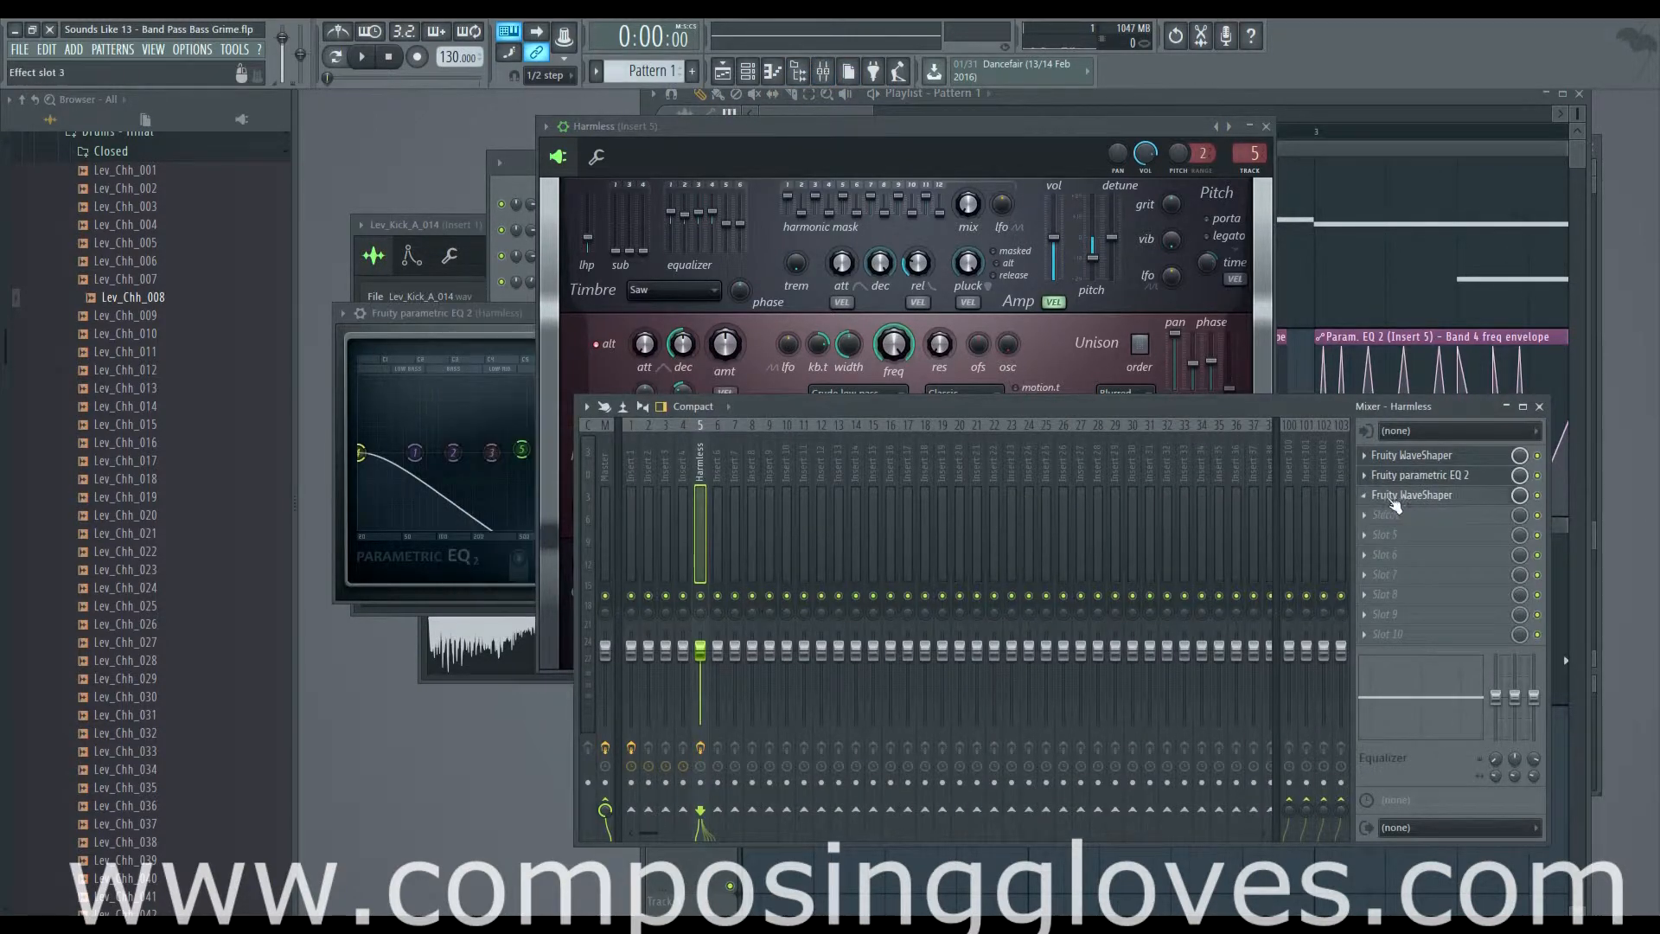
left_click(1408, 475)
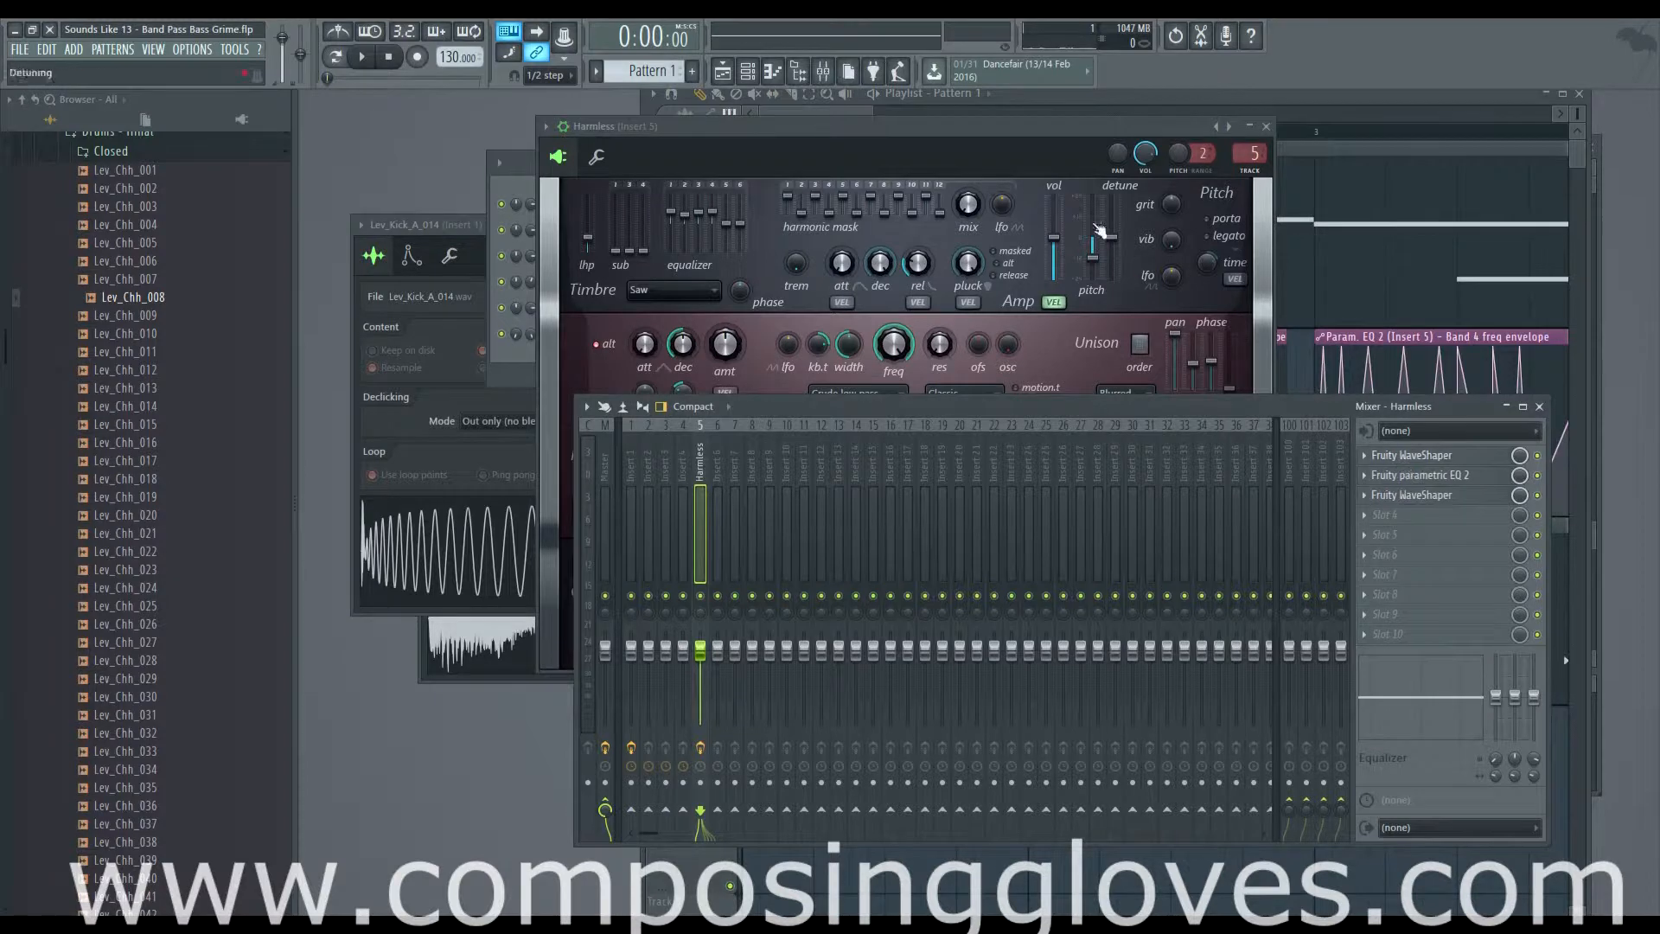
left_click_drag(882, 128, 864, 182)
left_click(794, 114)
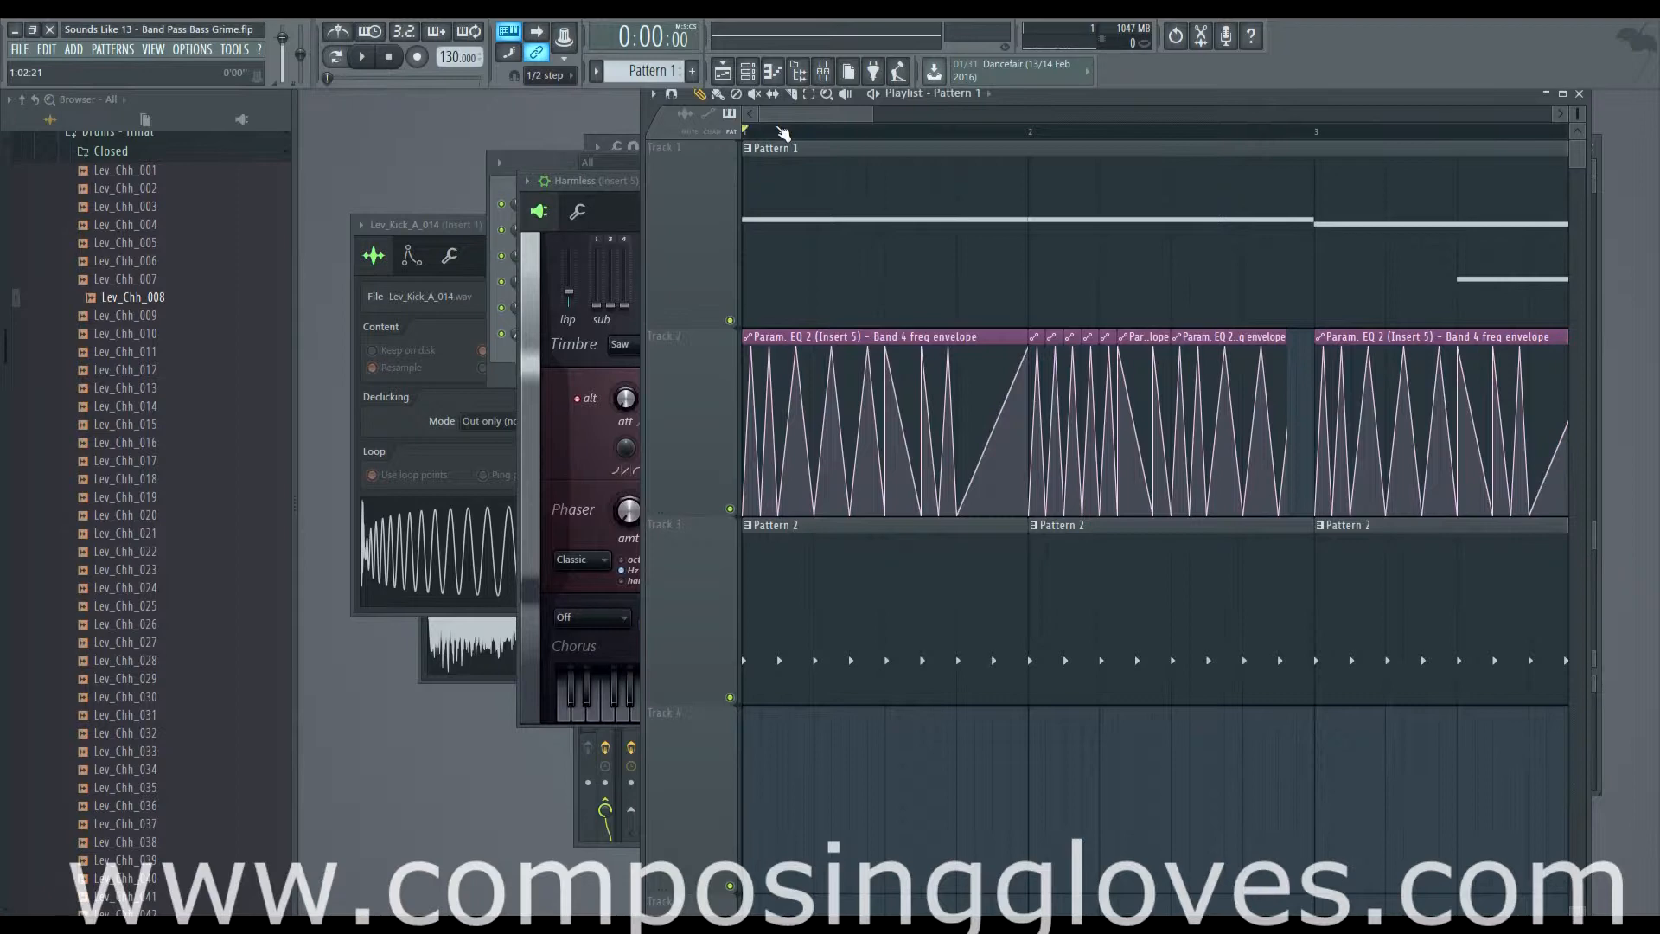
Compare the rhythm of the Band 4 freq envelope shapes in bars 1 to 3 with the bass notes of Pattern 1
mouse_move(873, 113)
left_mouse_down()
mouse_move(1040, 113)
mouse_move(890, 112)
left_mouse_up()
scroll(869, 204, "down", 3)
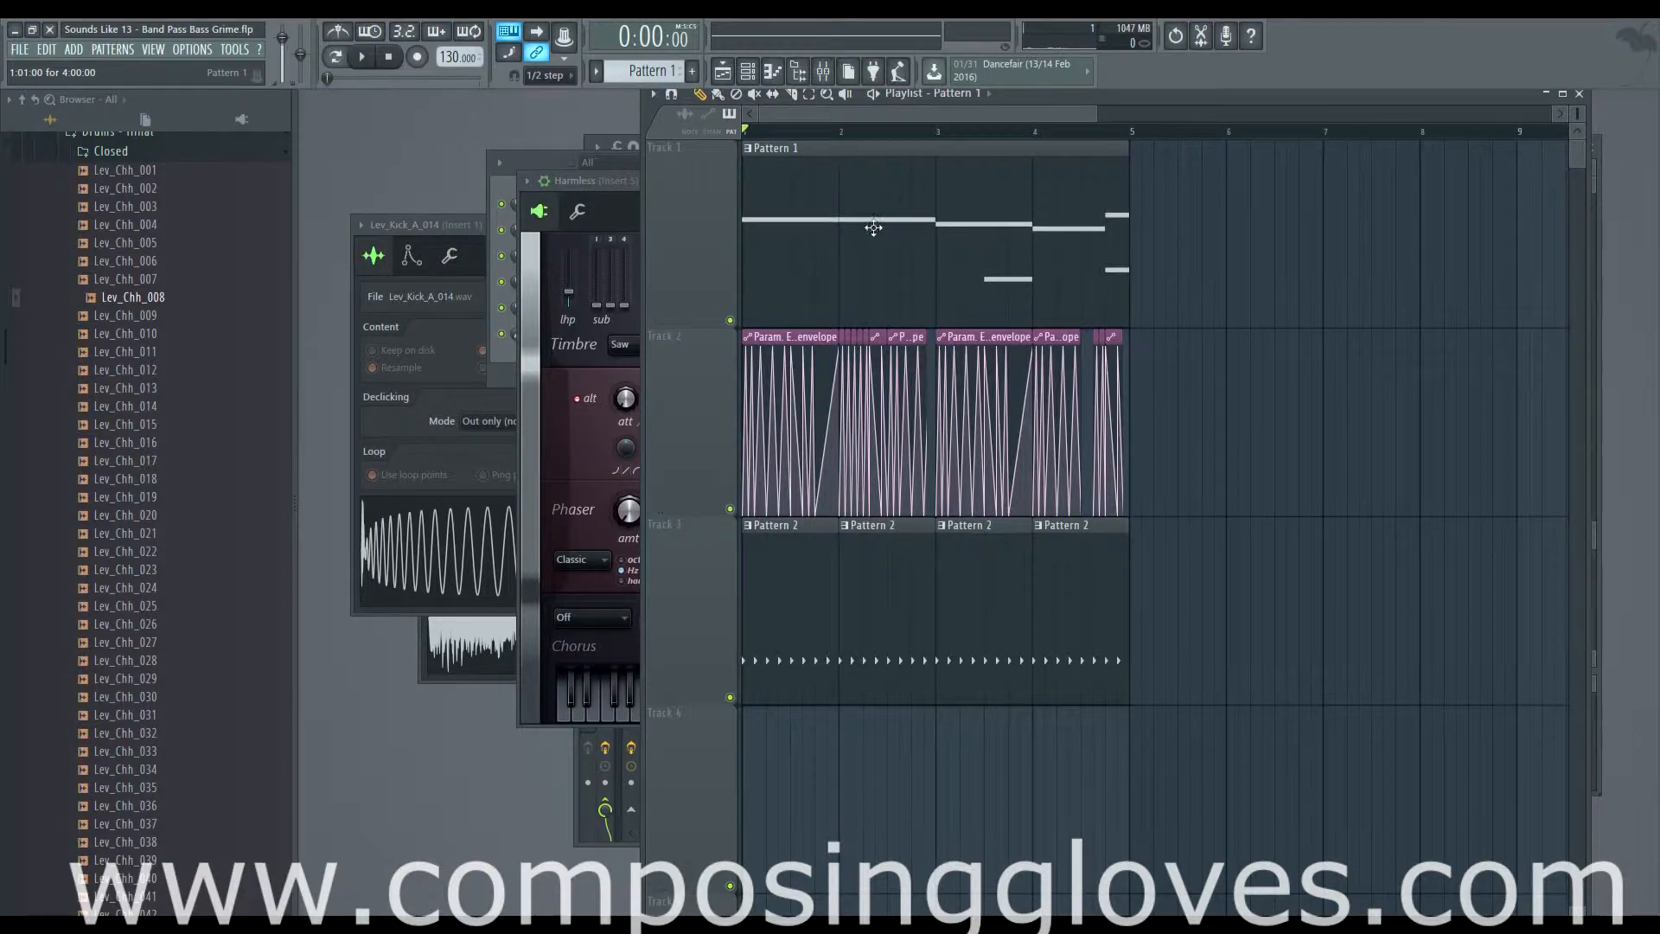
scroll(873, 227, "up", 8)
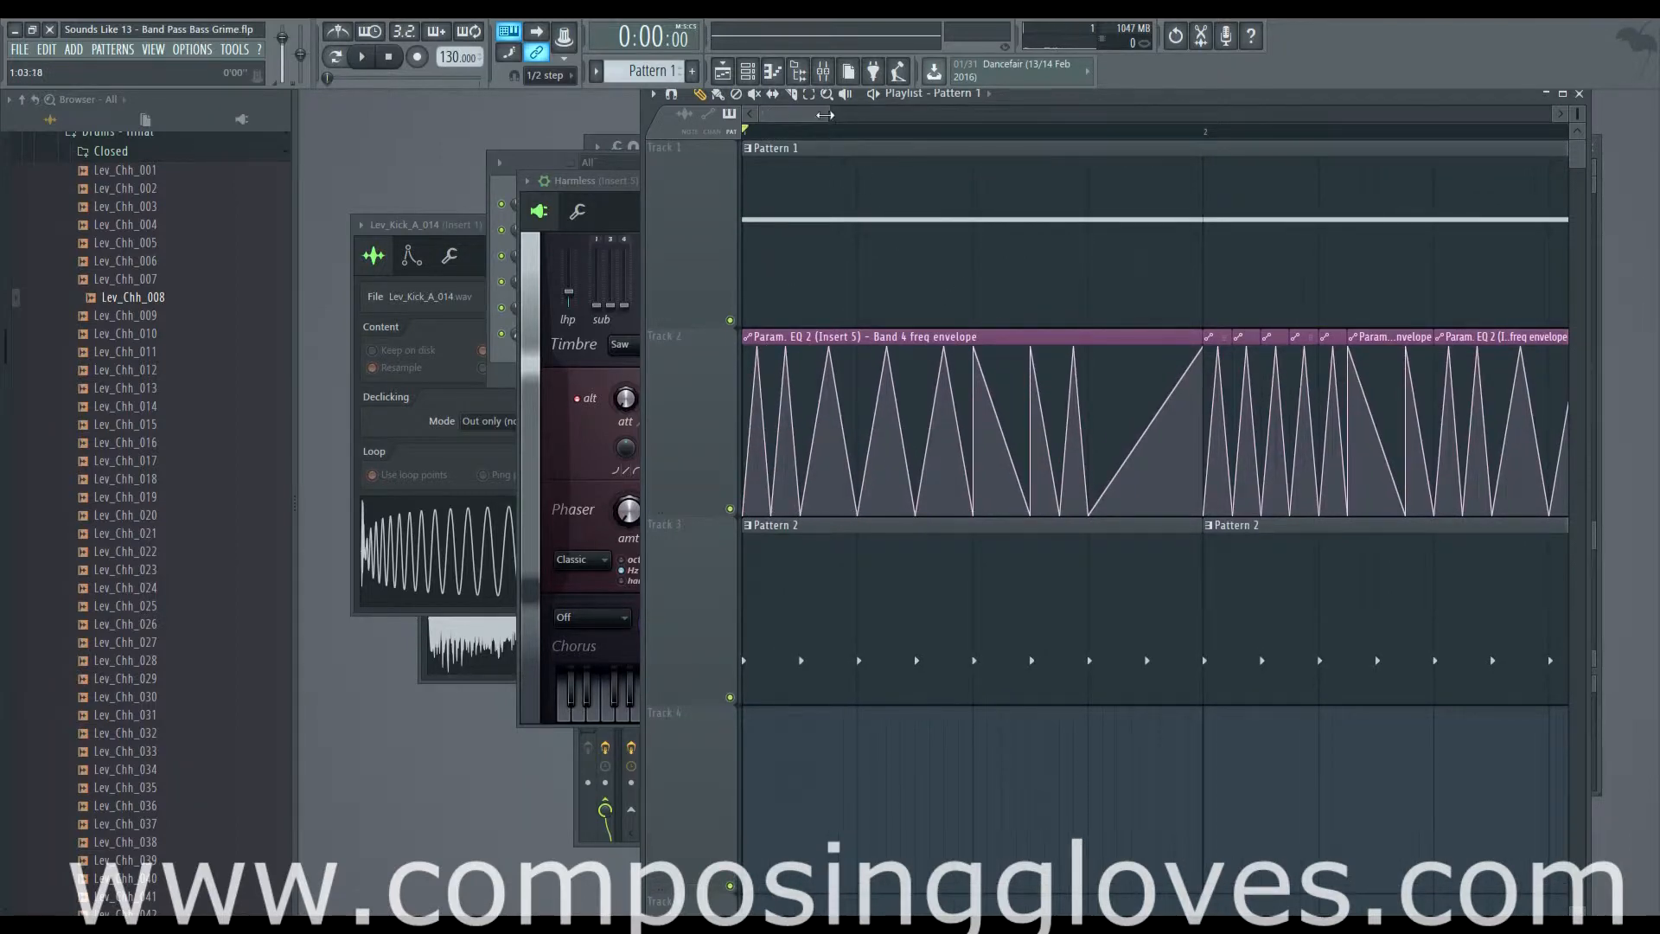
left_click_drag(825, 114, 947, 117)
scroll(967, 318, "up", 6)
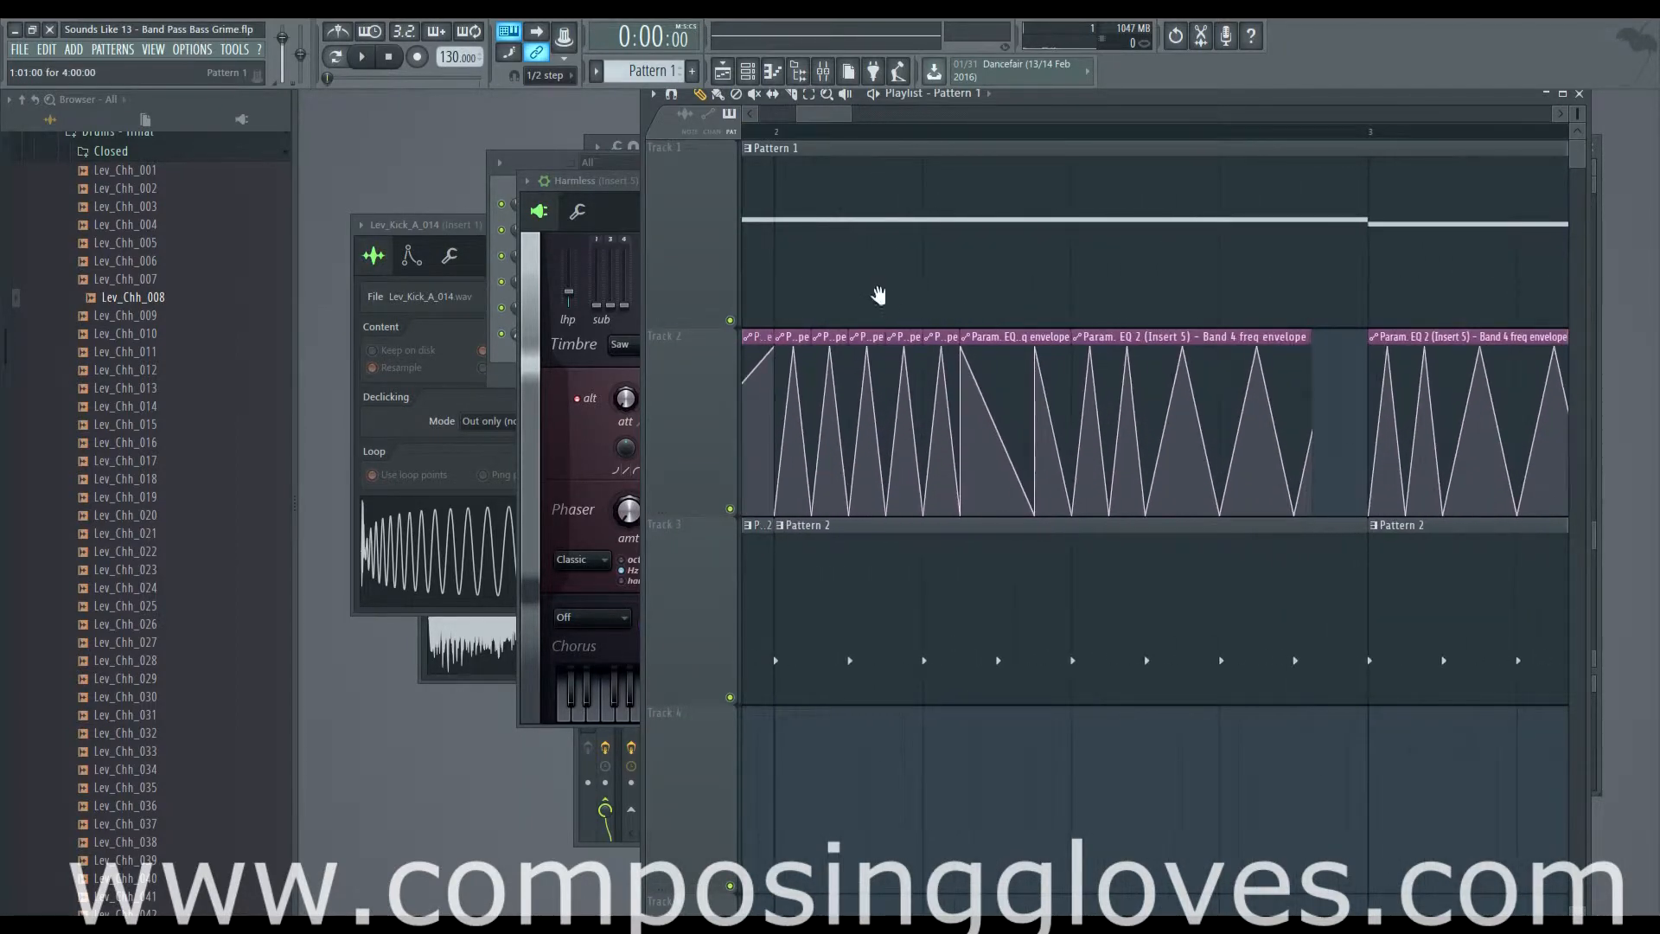
left_click_drag(878, 296, 1176, 295)
left_click_drag(861, 242, 963, 321)
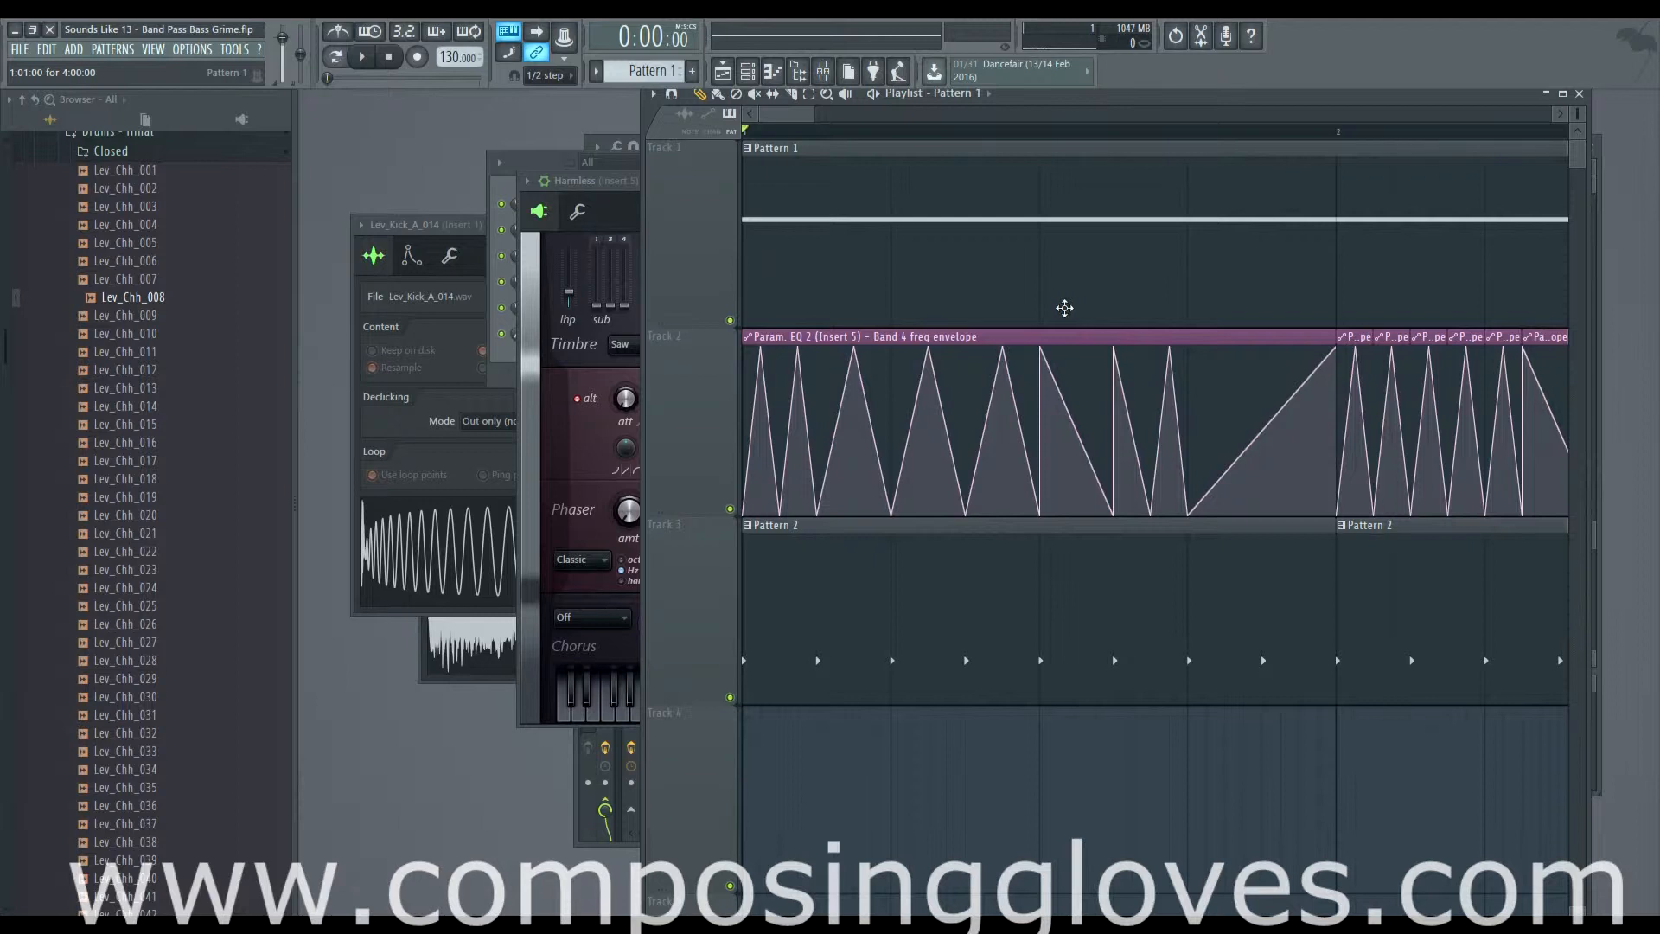
left_click_drag(813, 115, 850, 111)
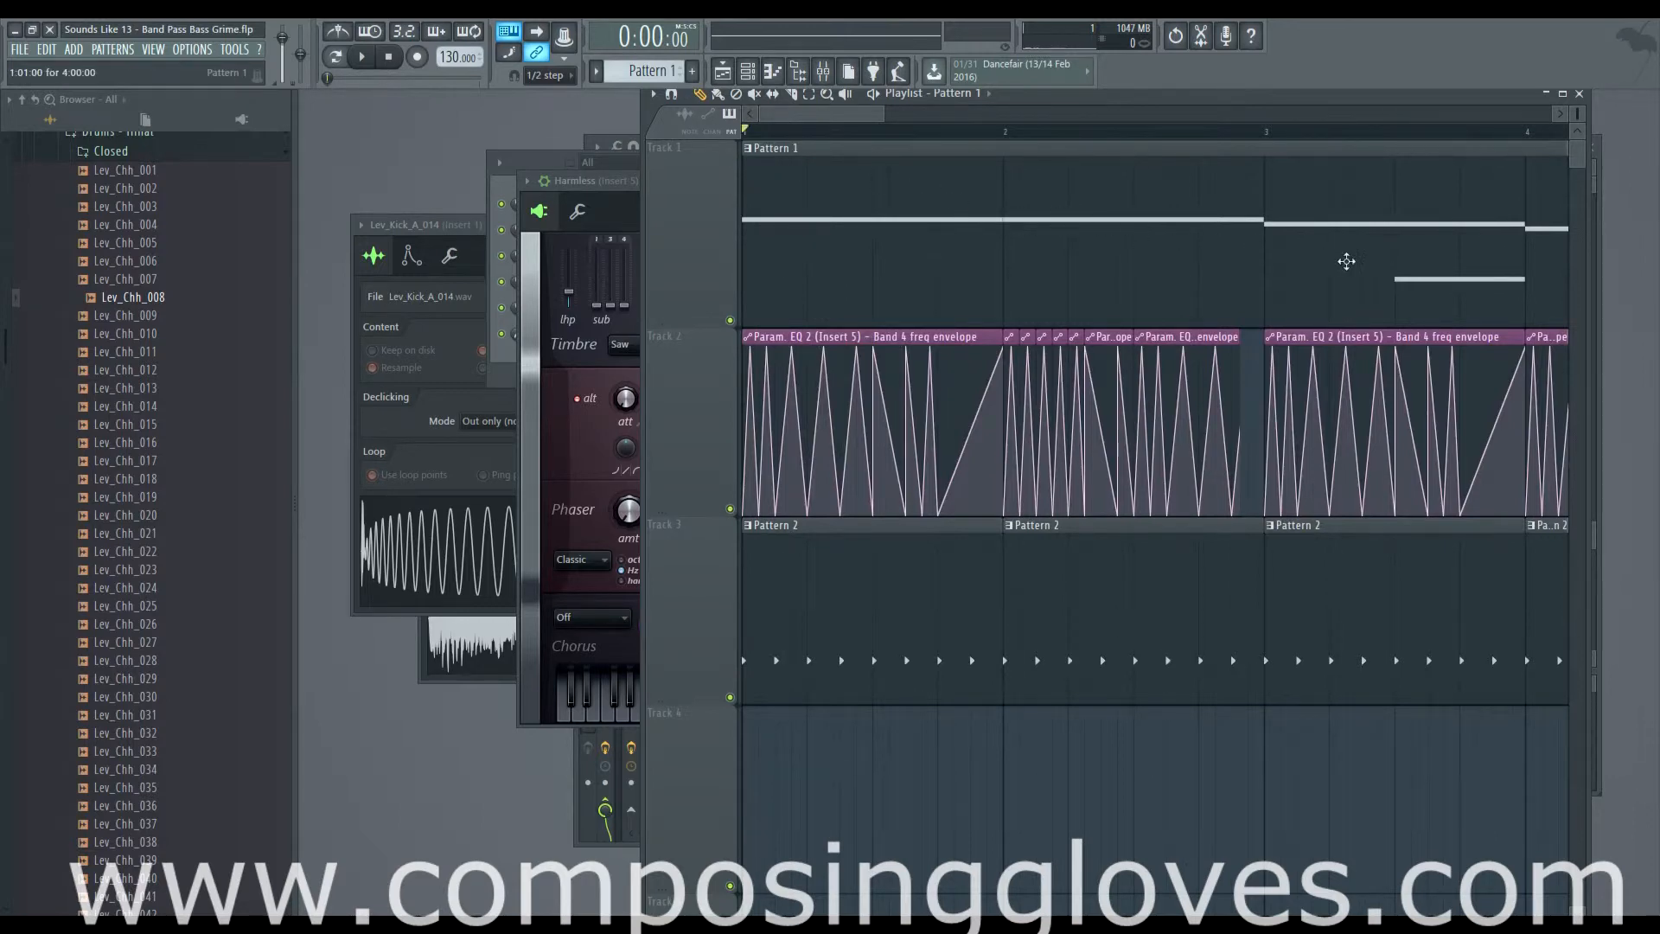
scroll(941, 241, "down", 4)
scroll(900, 278, "up", 4)
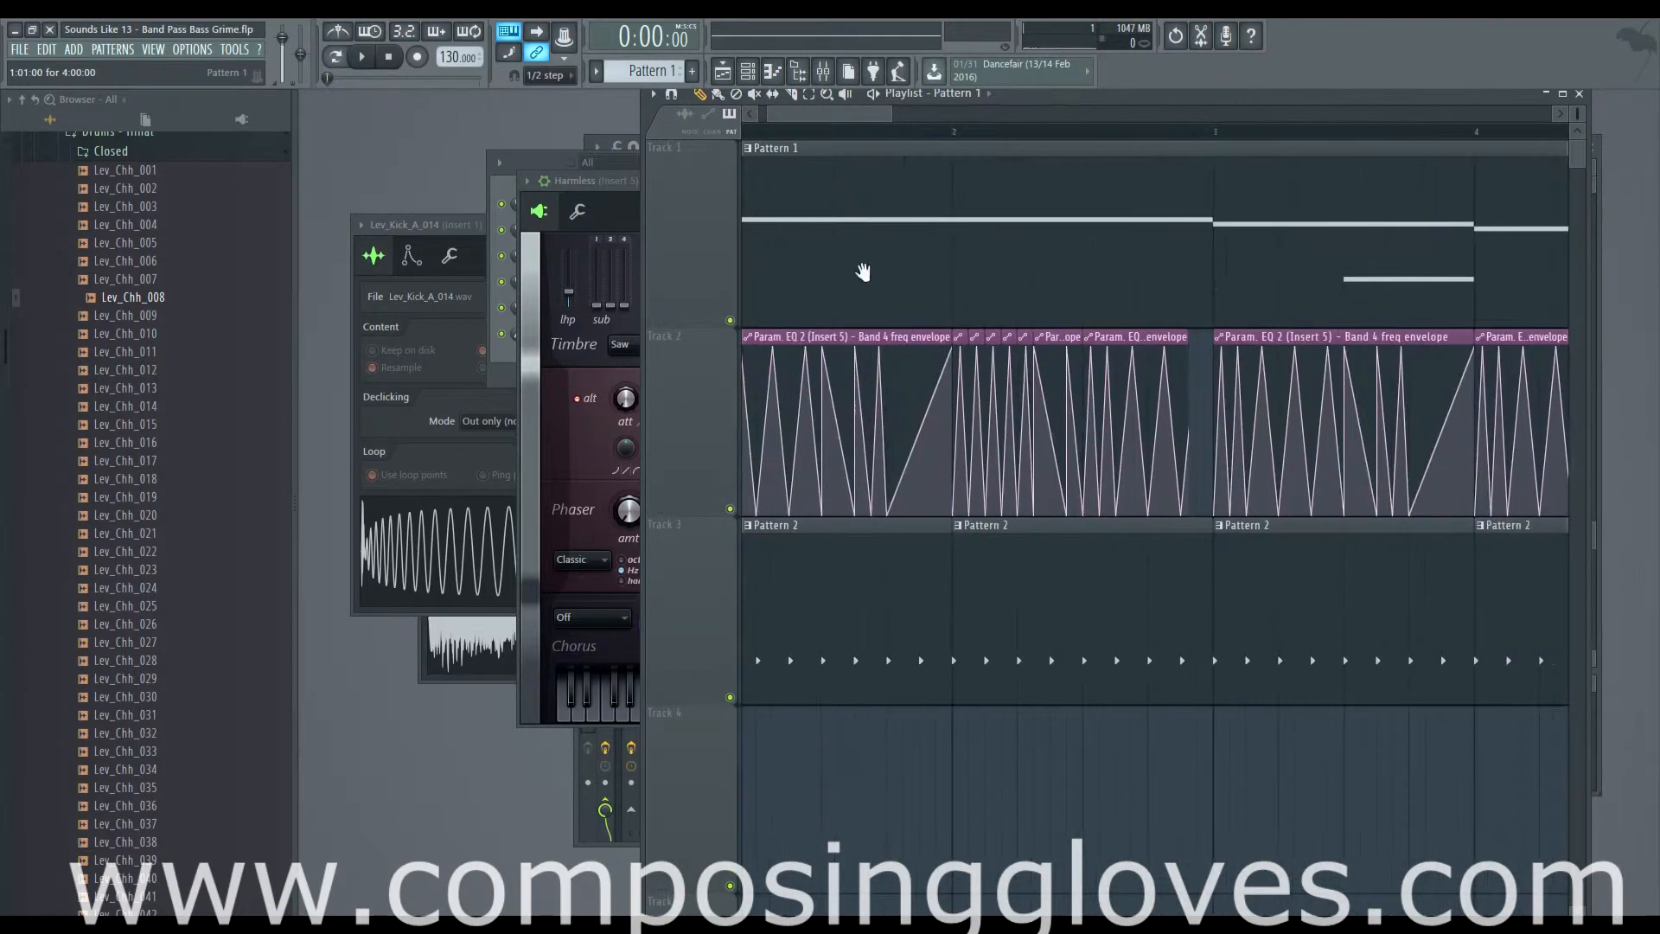
left_click_drag(863, 273, 912, 262)
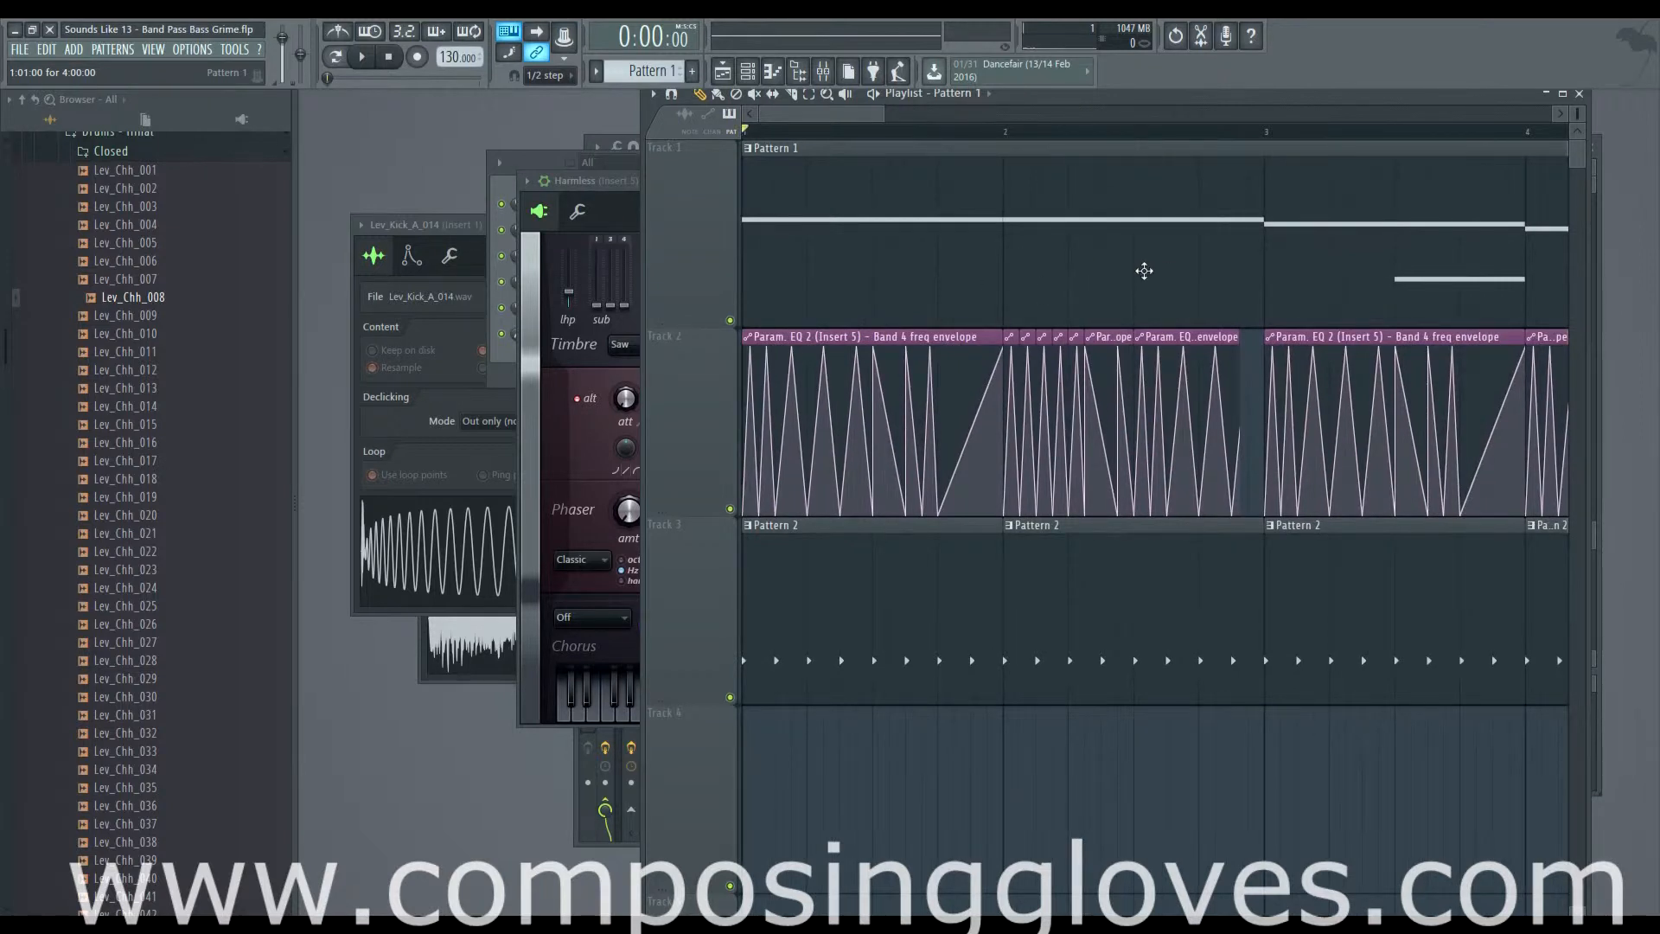